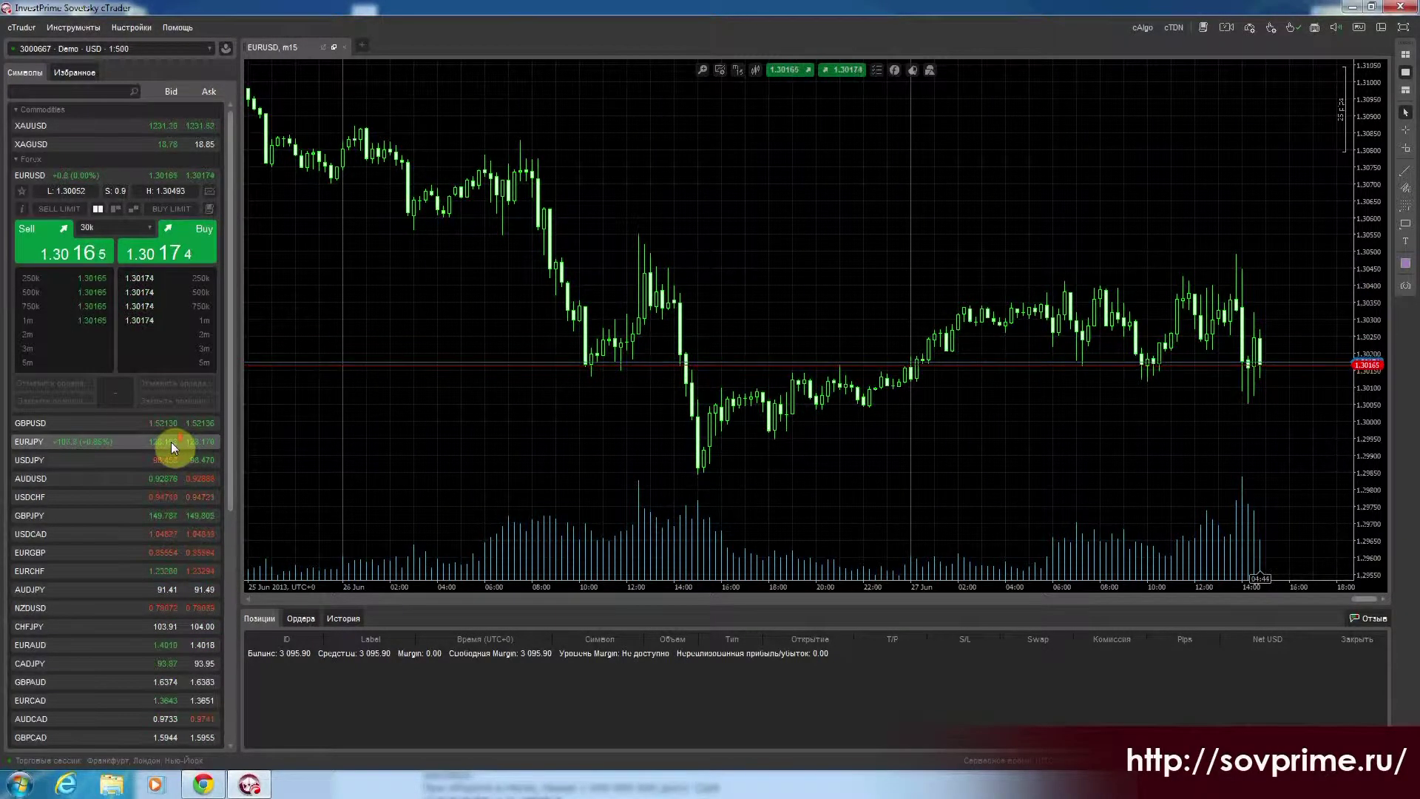
- Look through the full list of tradable symbols, down to the last currency pairs and back to the start
scroll(171, 442, "down", 5)
scroll(172, 439, "down", 5)
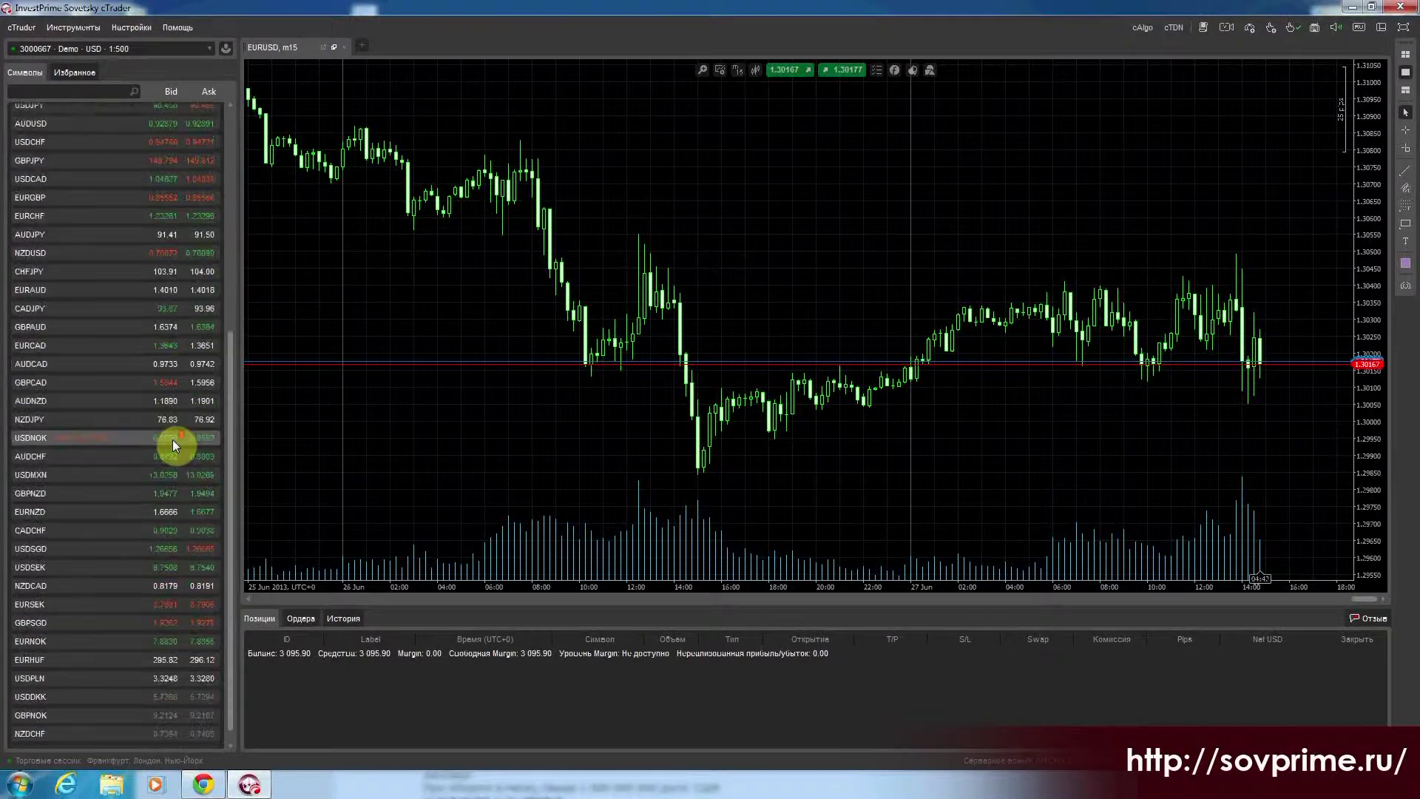
scroll(173, 437, "up", 9)
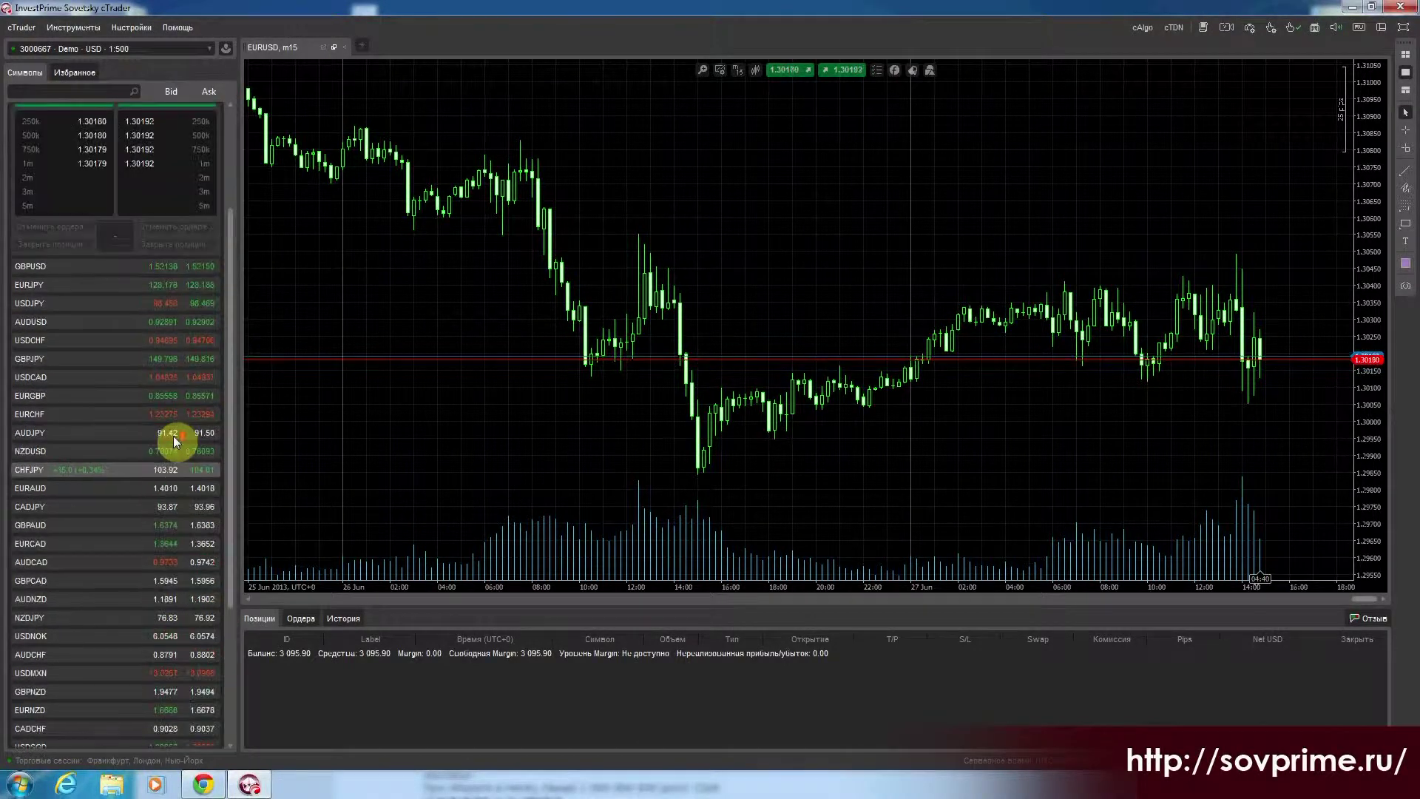
scroll(173, 435, "up", 2)
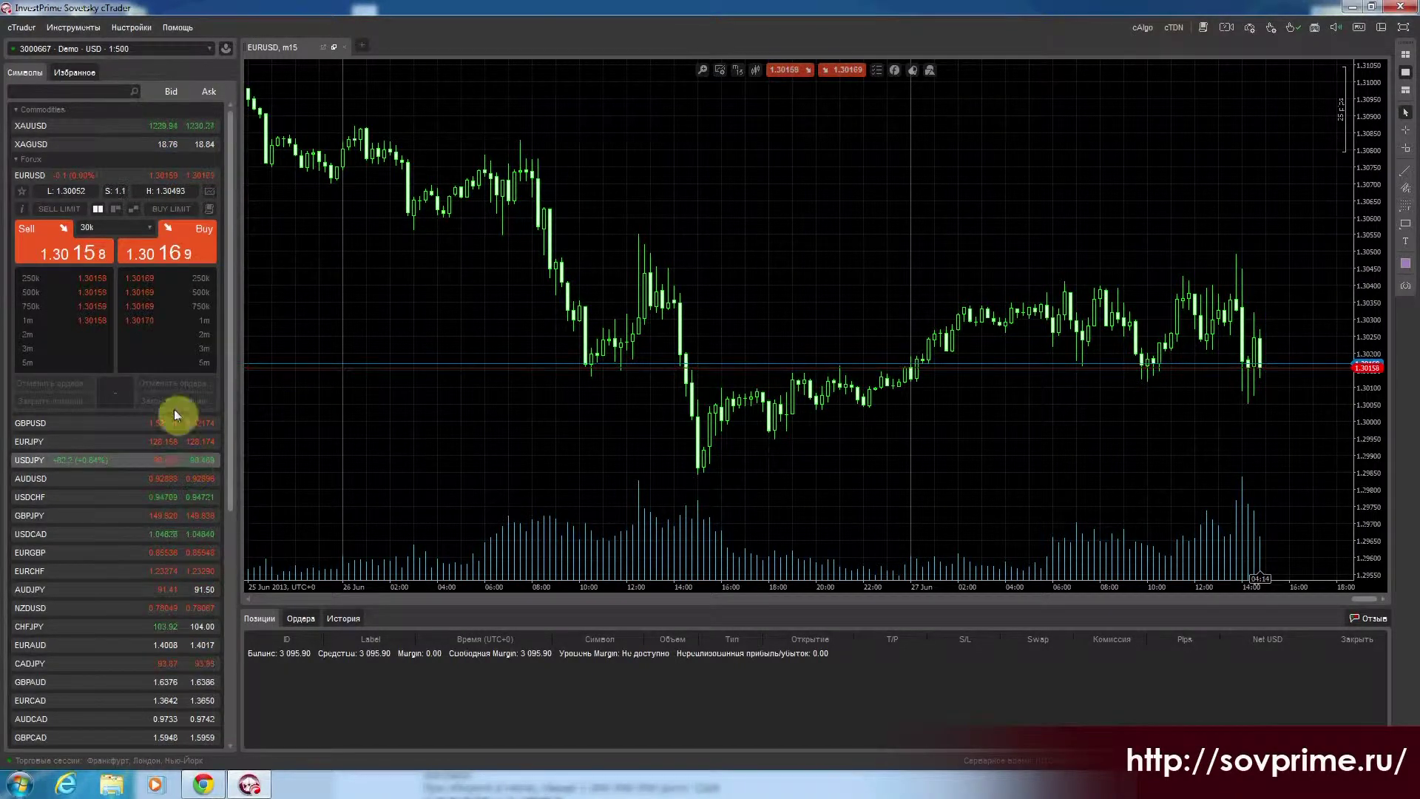
scroll(157, 415, "down", 1)
scroll(162, 406, "up", 1)
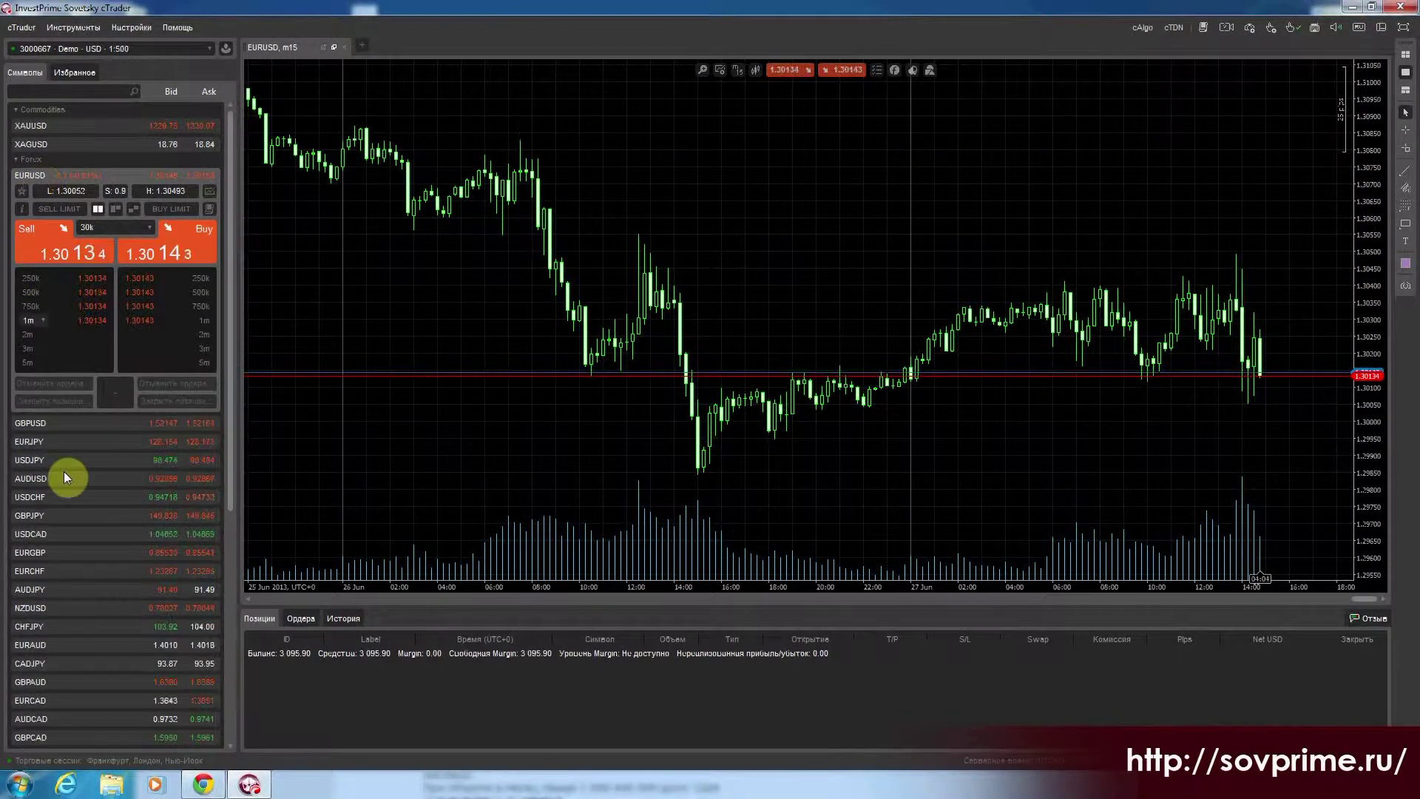
- Expand the AUDUSD quote and switch its trade volume to 50k, 30k and finally 10k
left_click(85, 478)
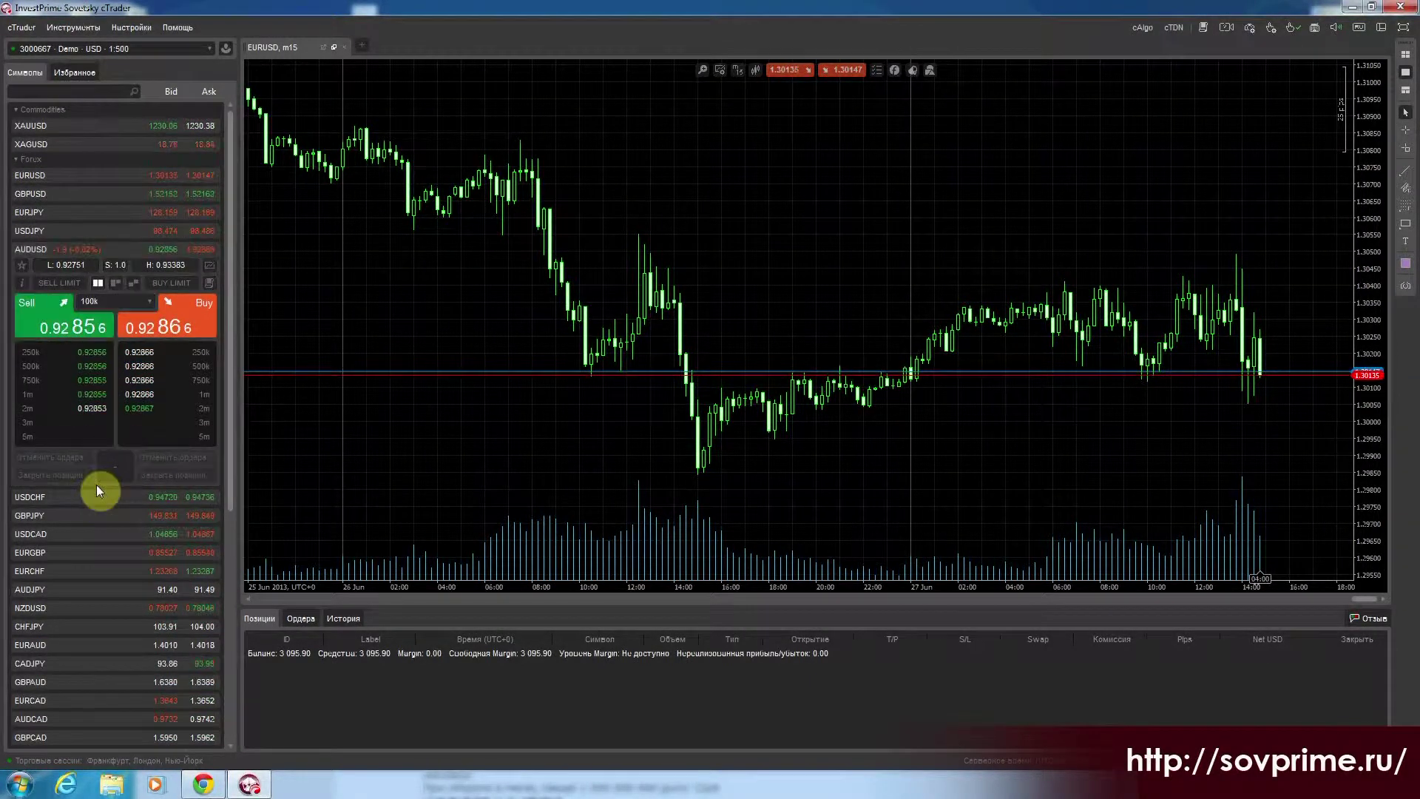
left_click(148, 303)
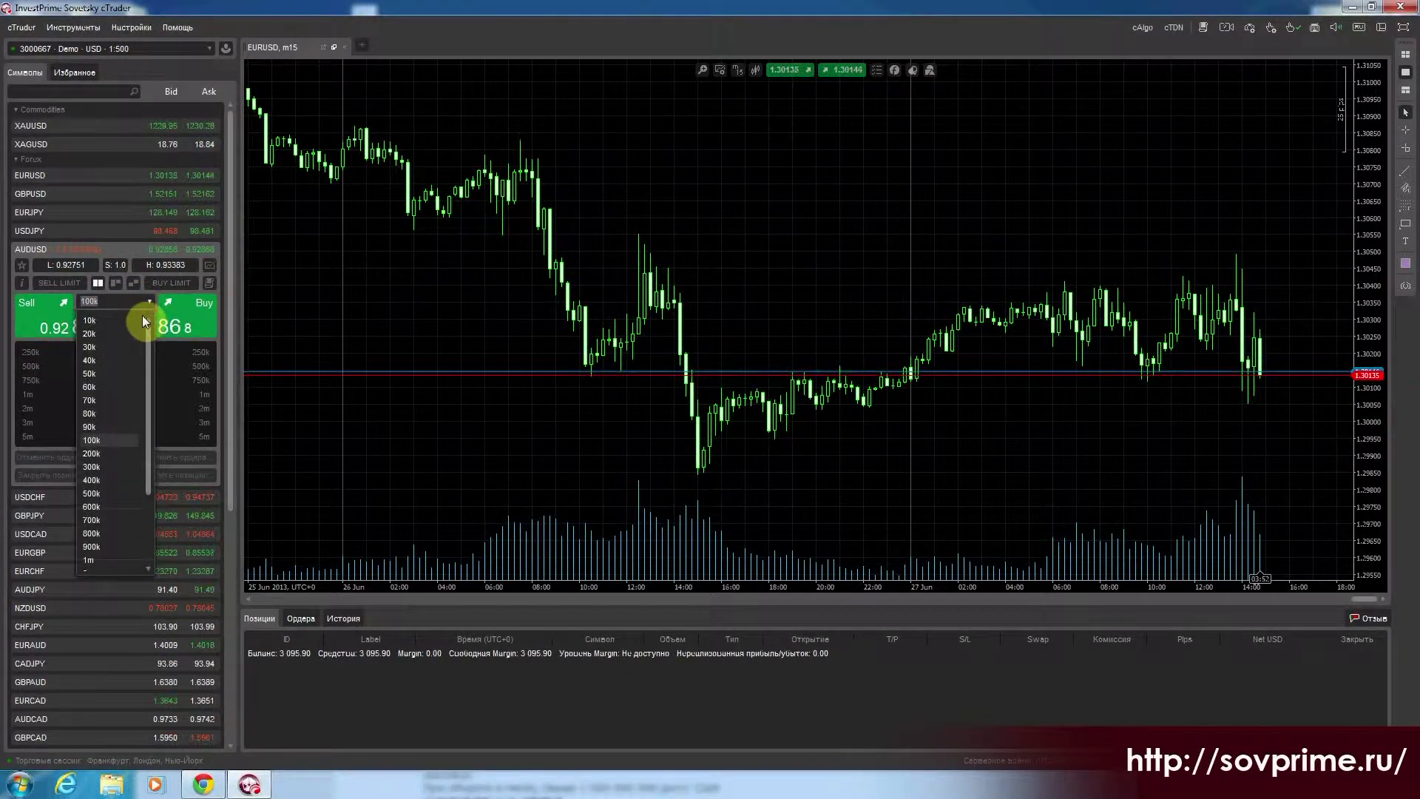
left_click(111, 374)
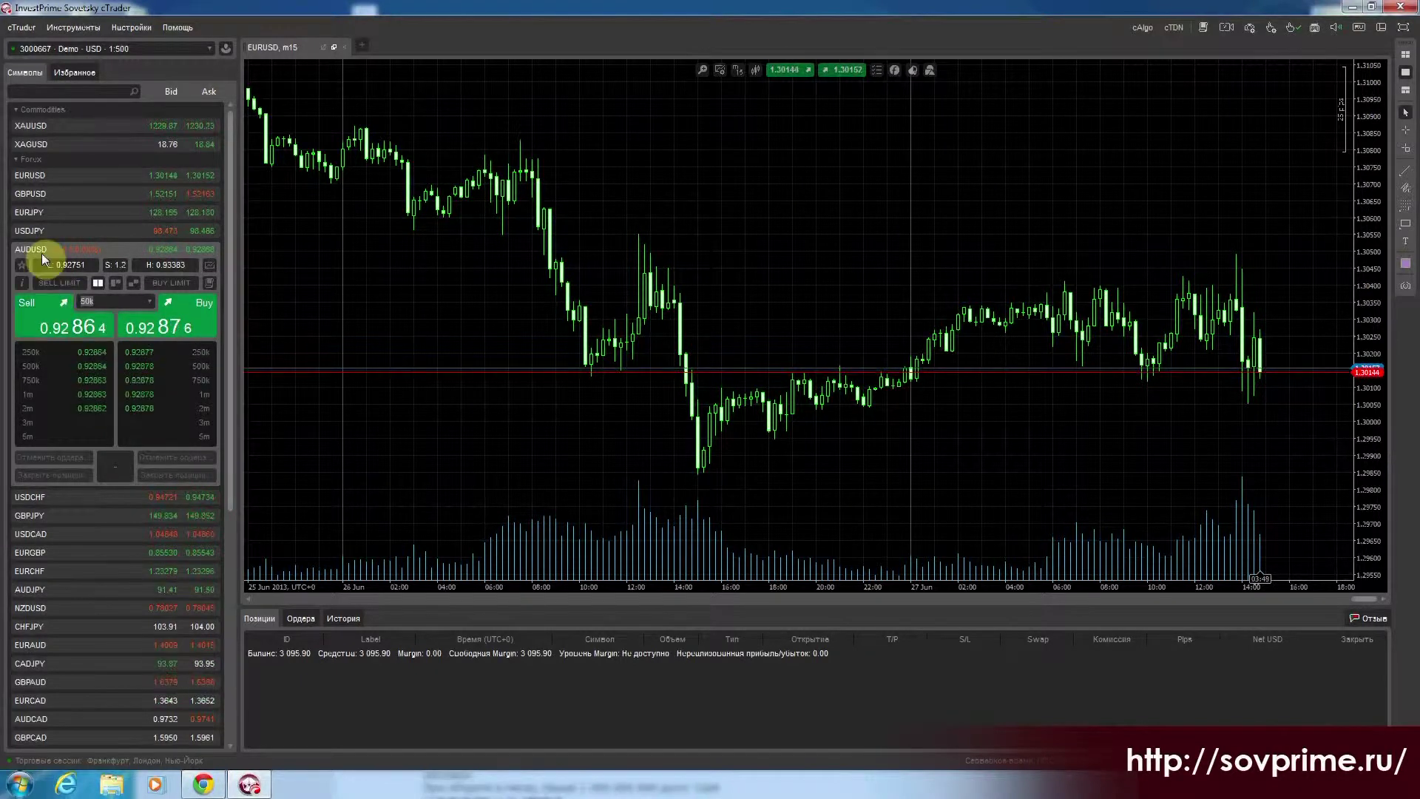
left_click(152, 303)
left_click(120, 349)
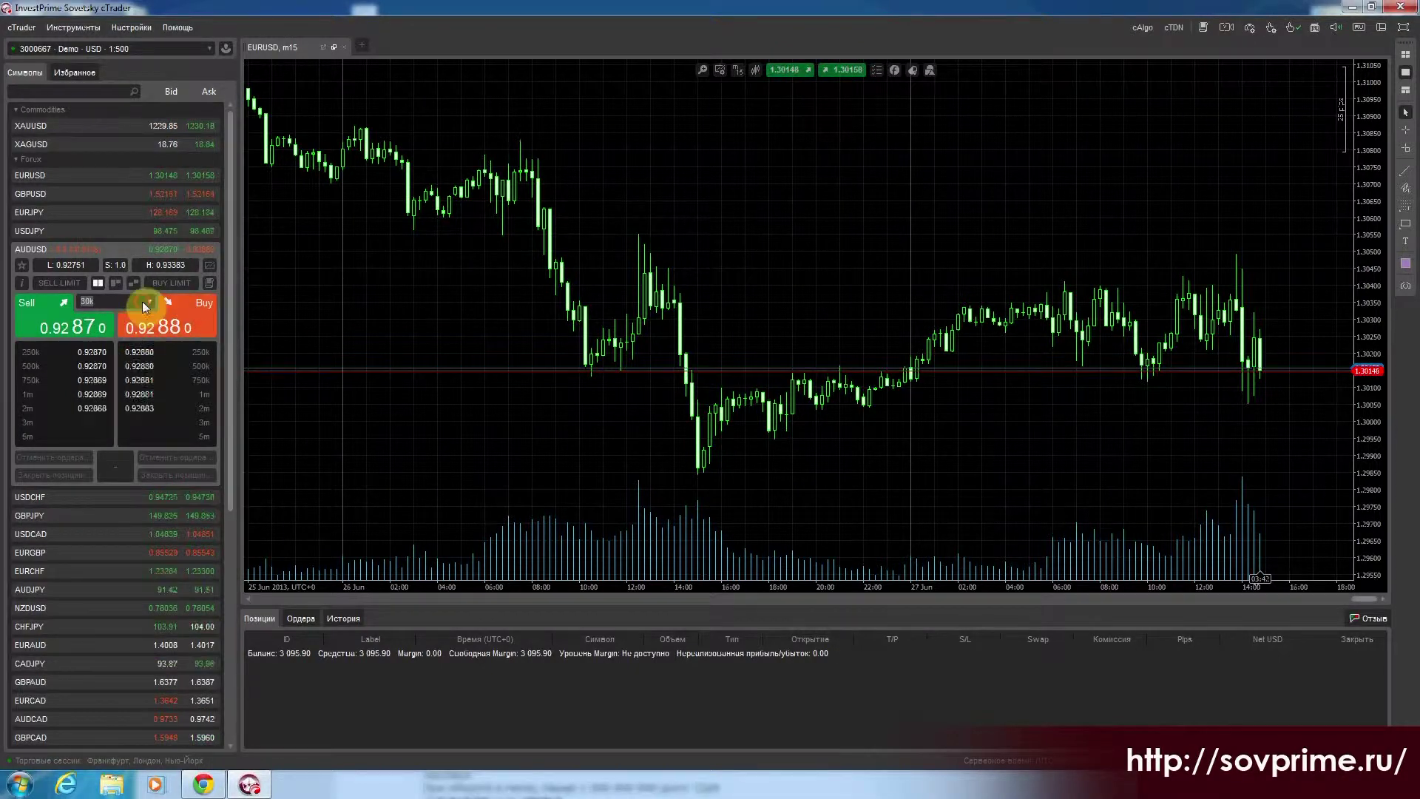
left_click(148, 303)
left_click(122, 323)
left_click(148, 303)
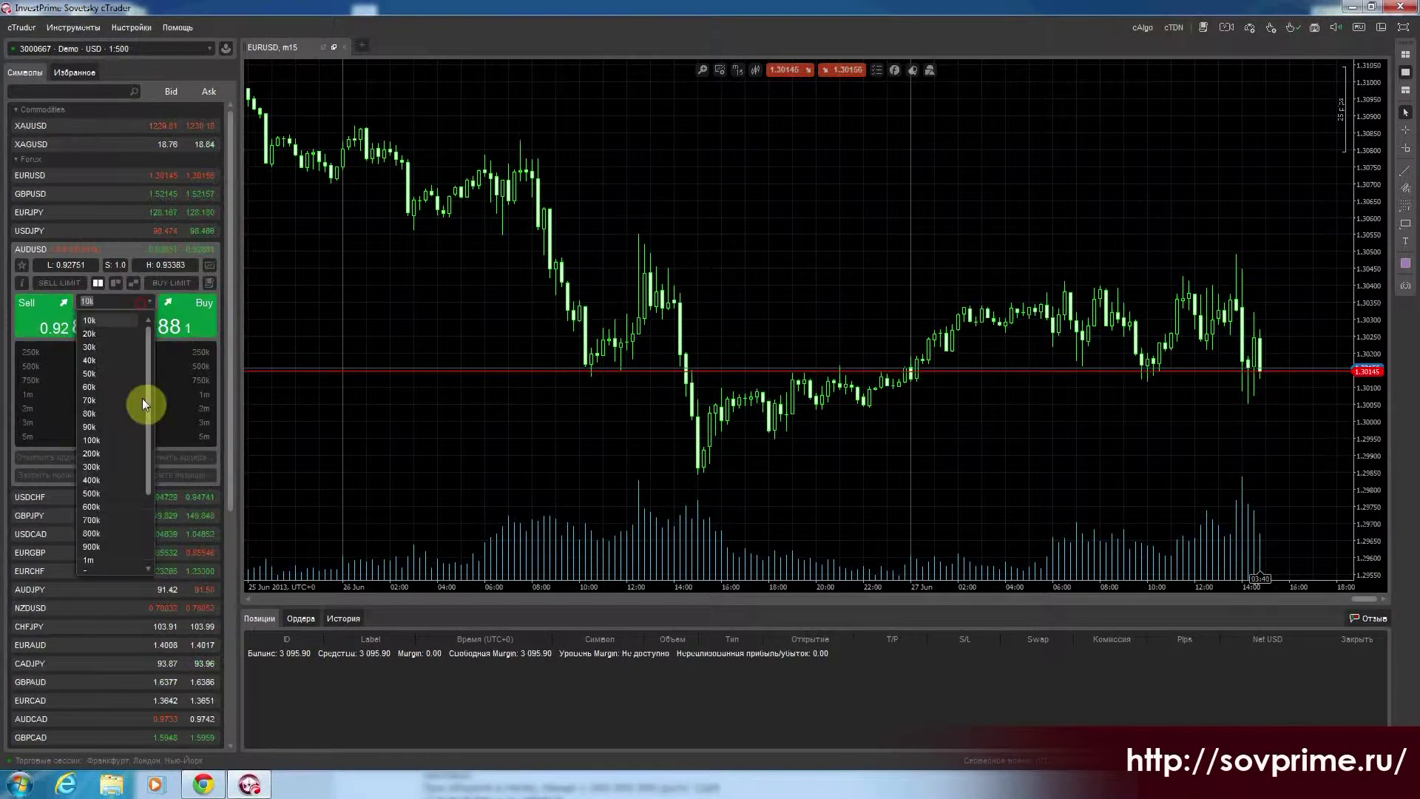
scroll(137, 507, "down", 3)
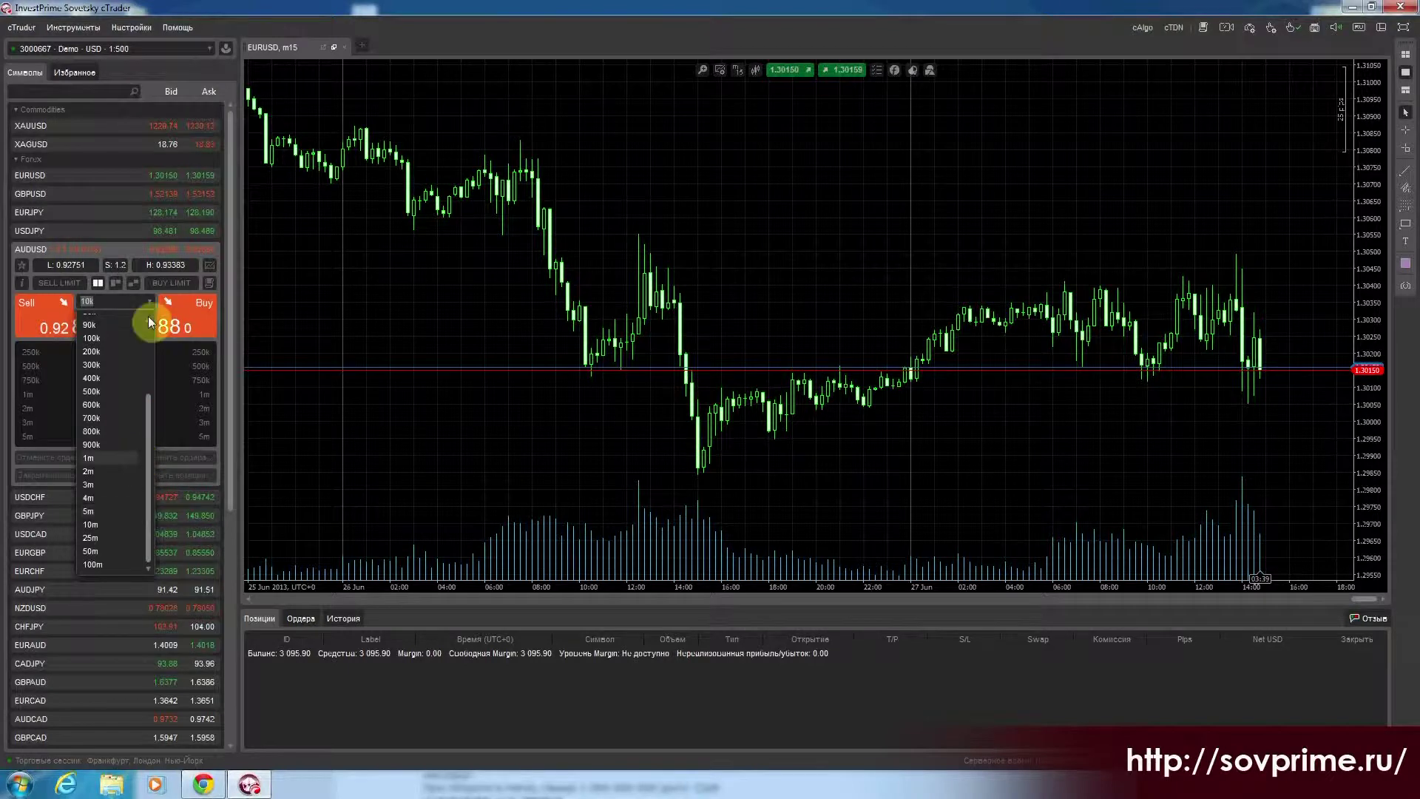
left_click(105, 300)
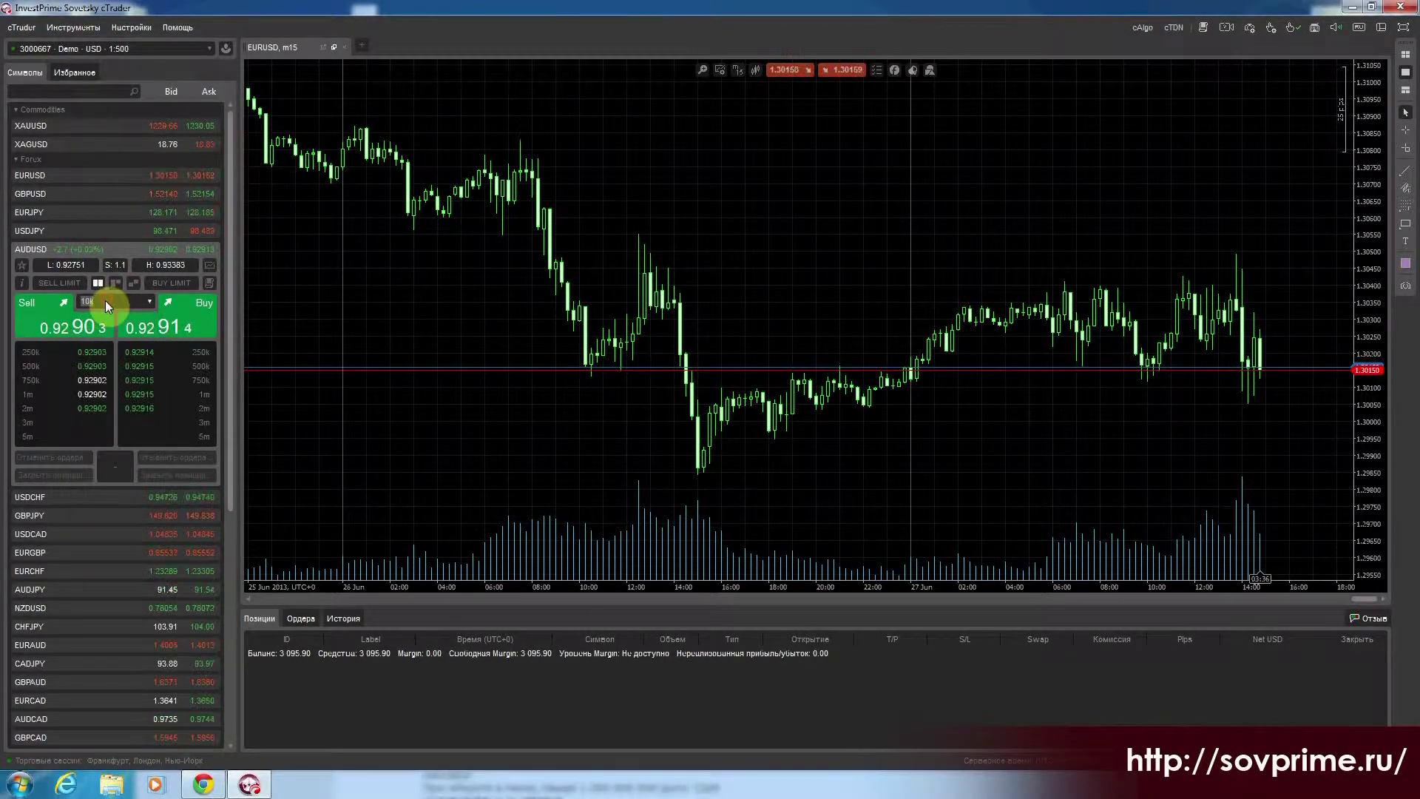
- Expand the EURUSD quote, add the pair to the favourites and check the favourites list
left_click(87, 178)
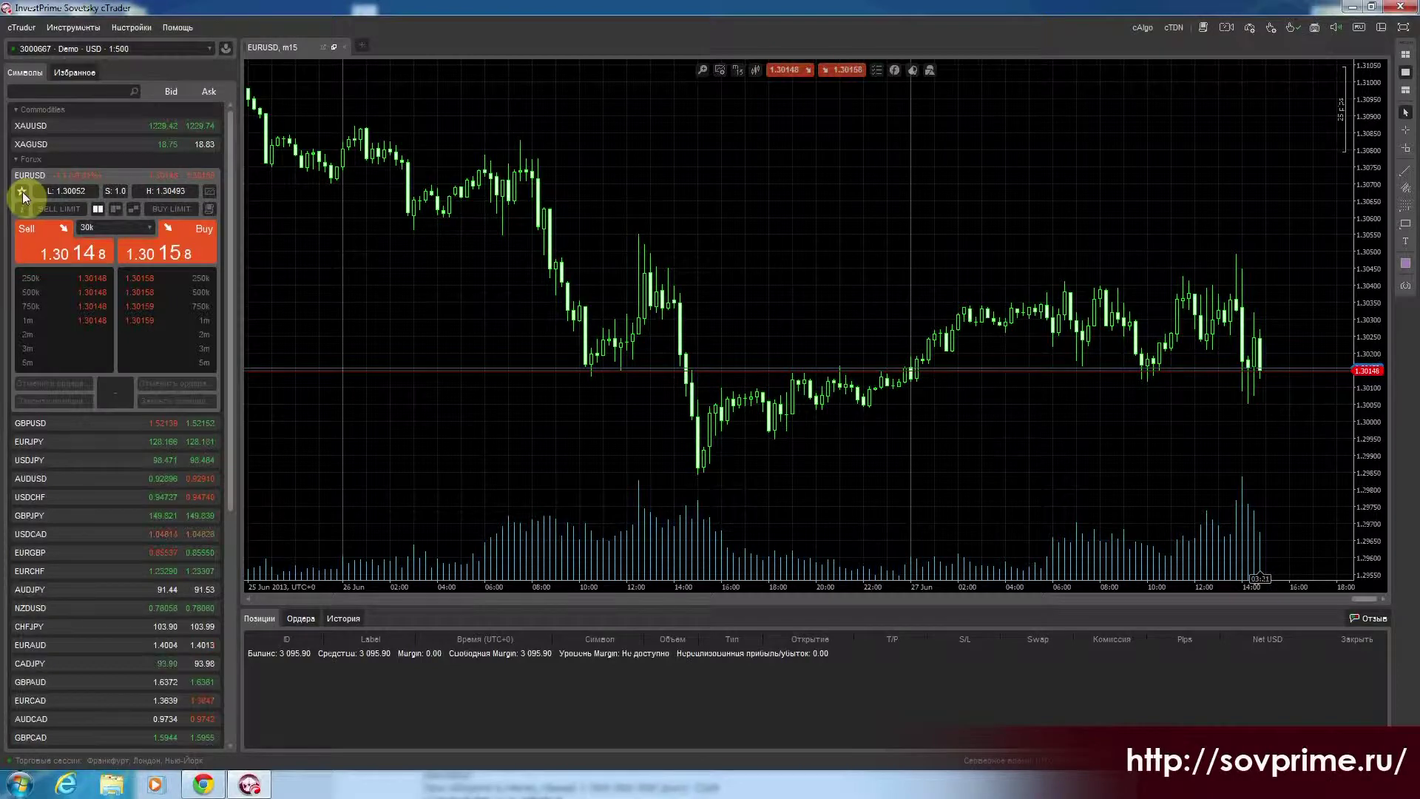
left_click(74, 72)
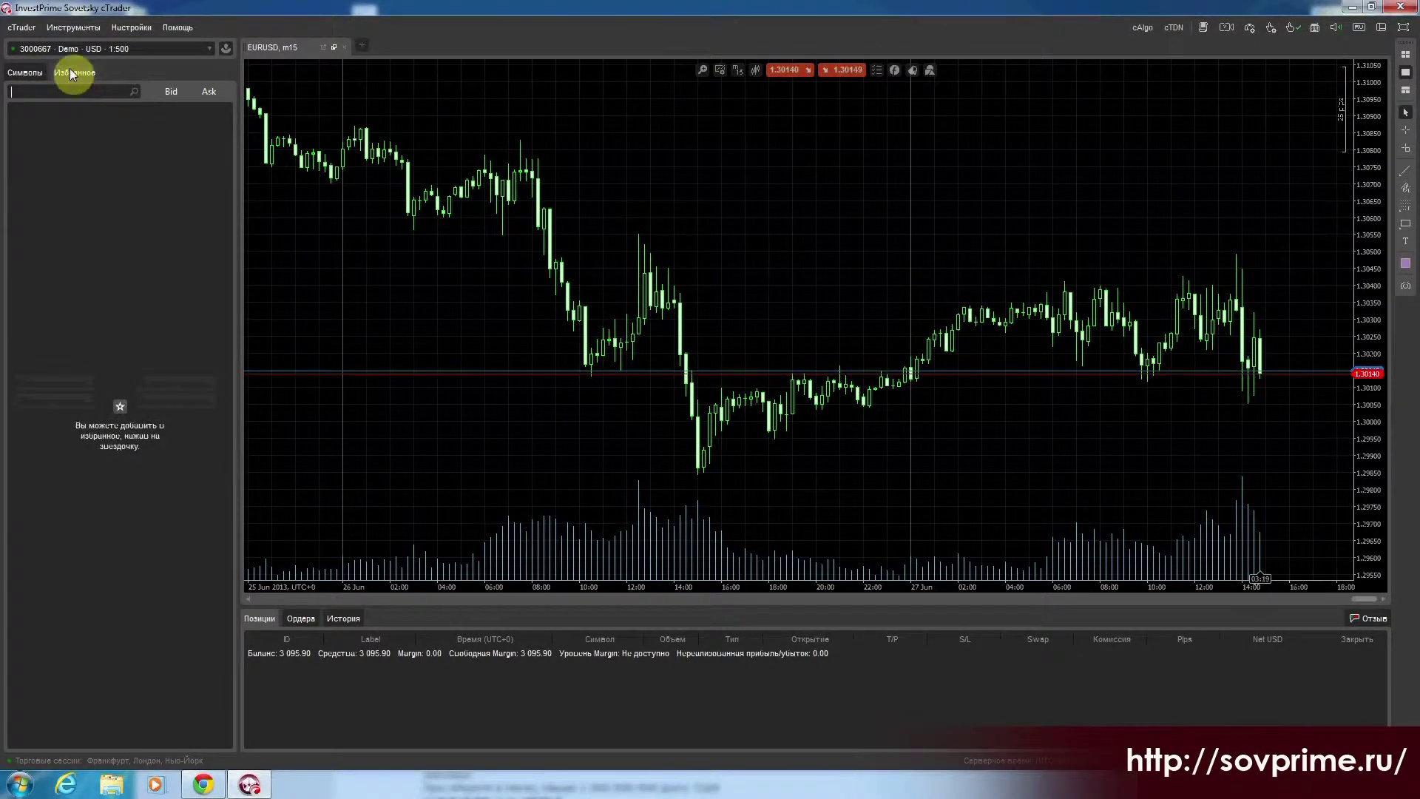
left_click(28, 71)
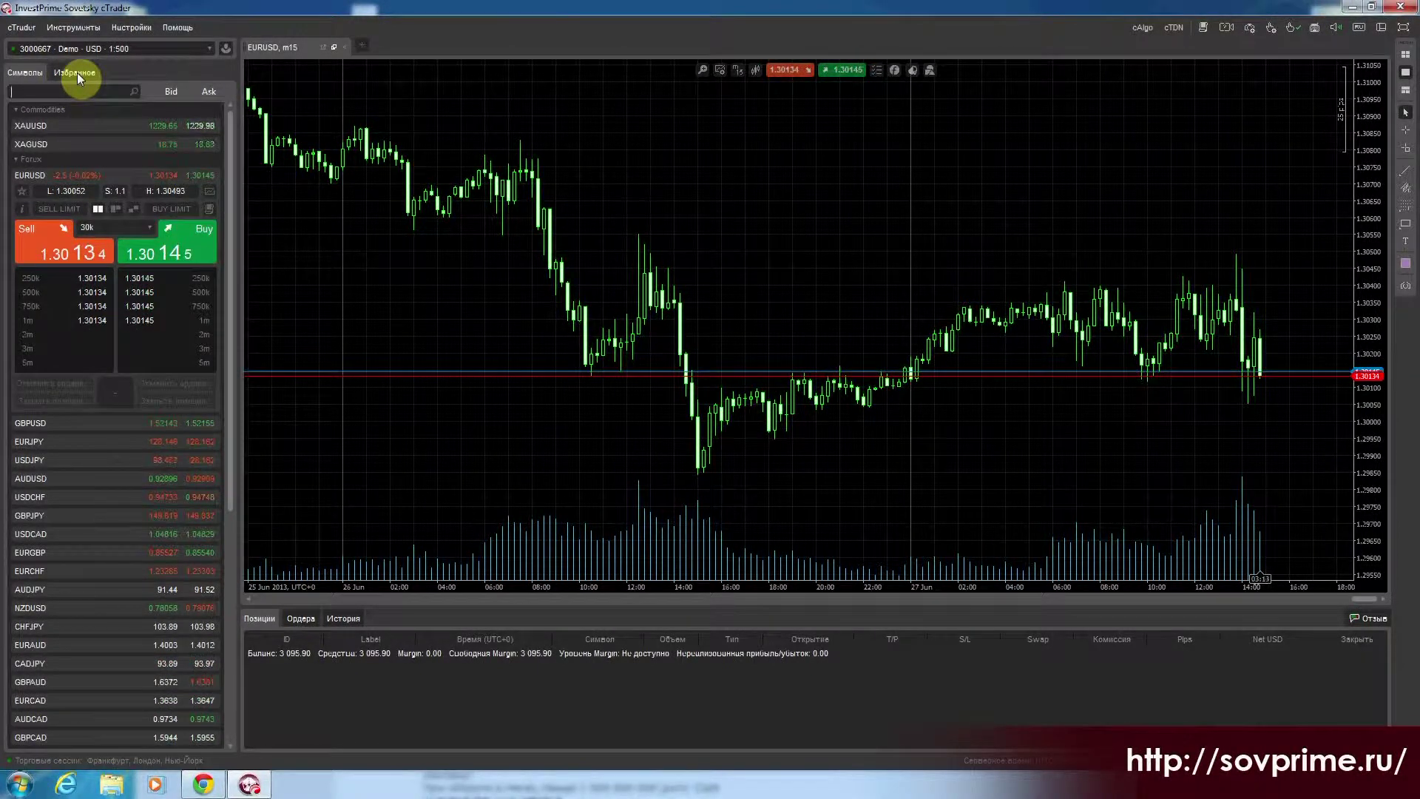
left_click(77, 74)
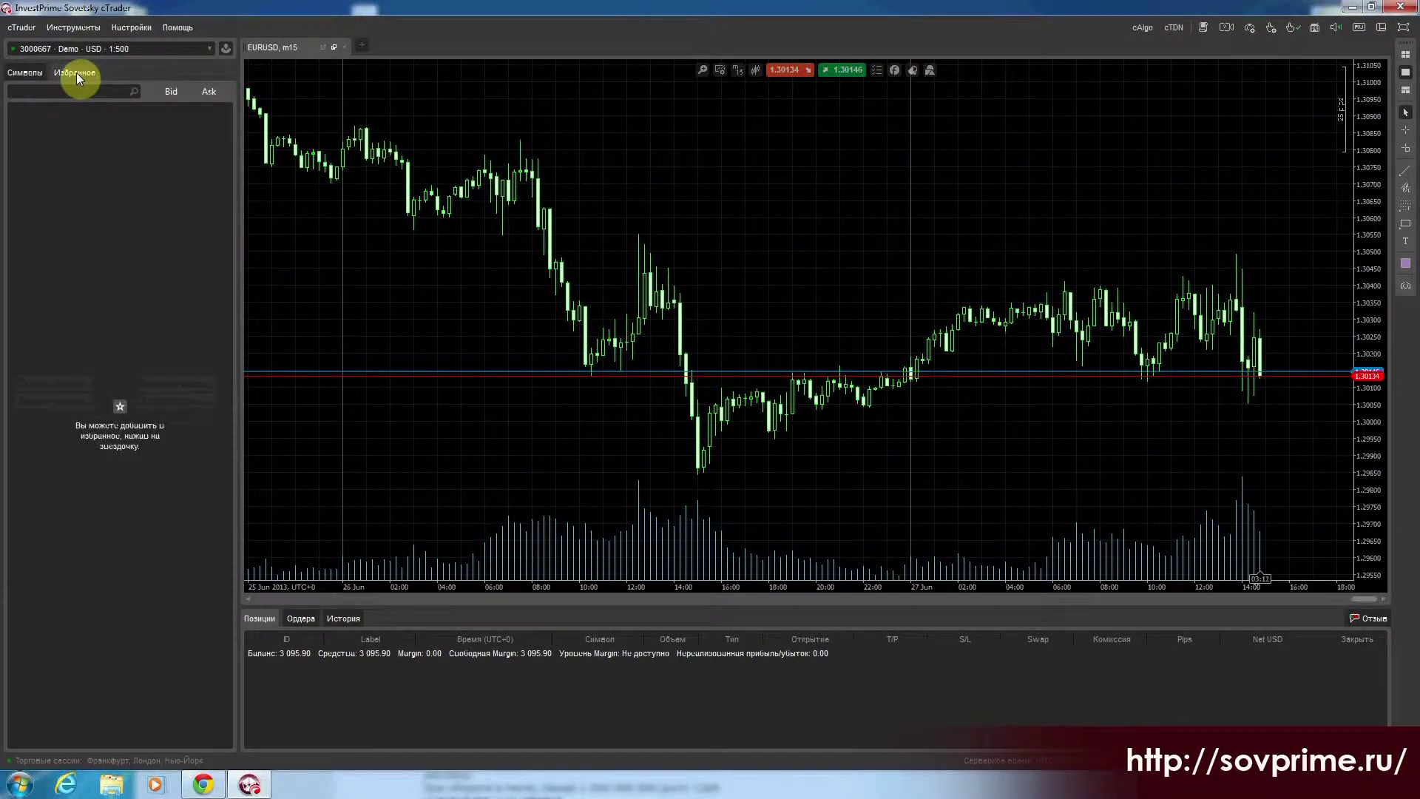
left_click(26, 74)
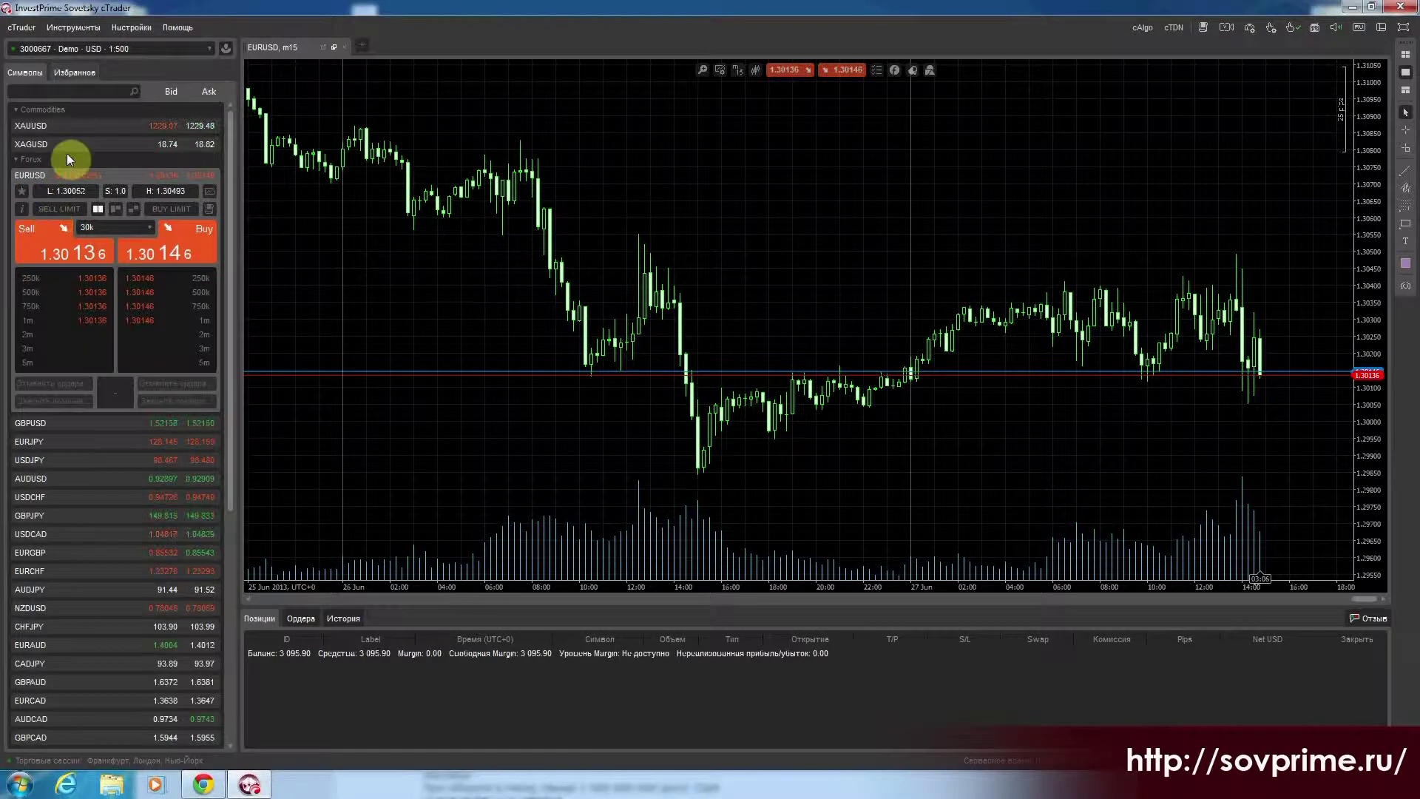
left_click(74, 74)
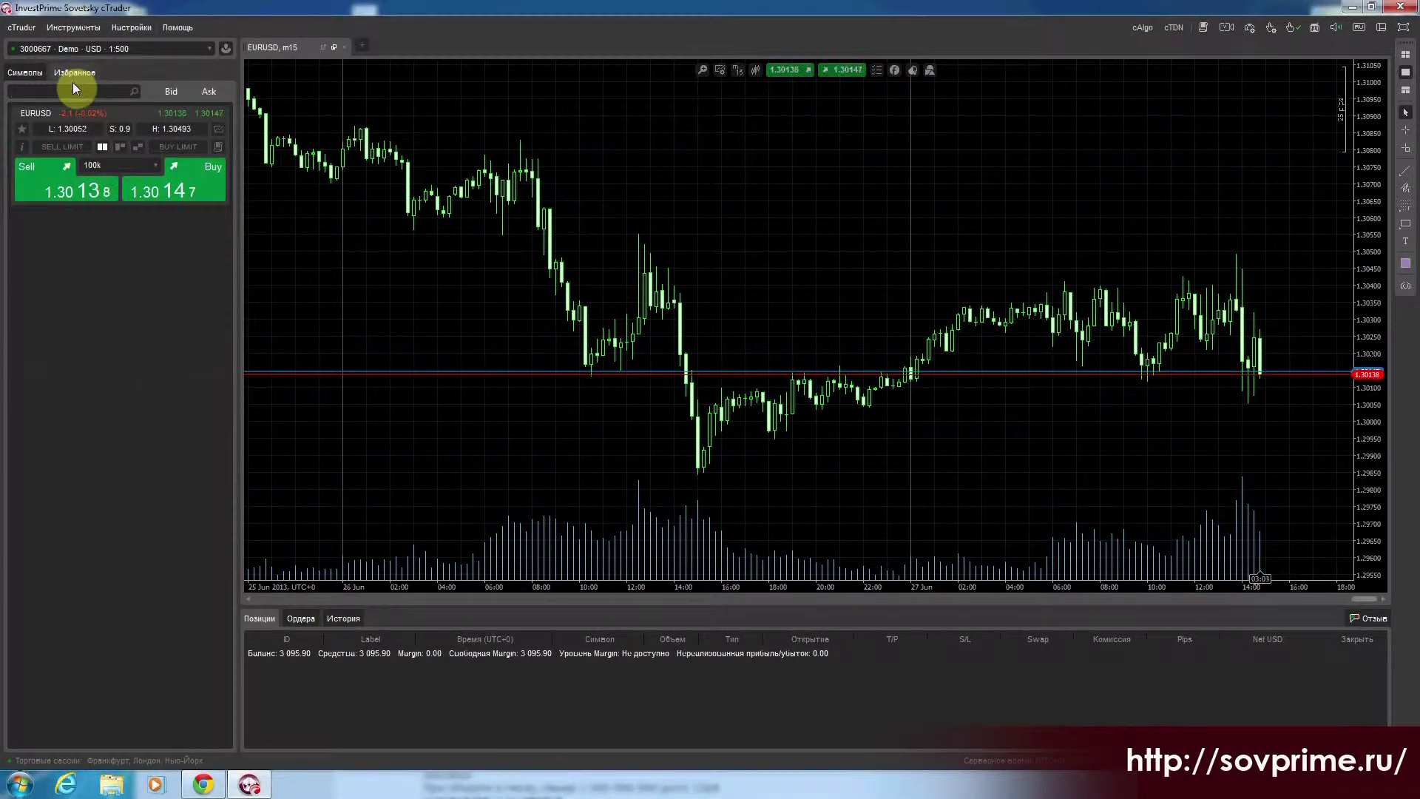
- Add EURGBP to the favourites, check the favourites list and return to the full symbol list
left_click(26, 73)
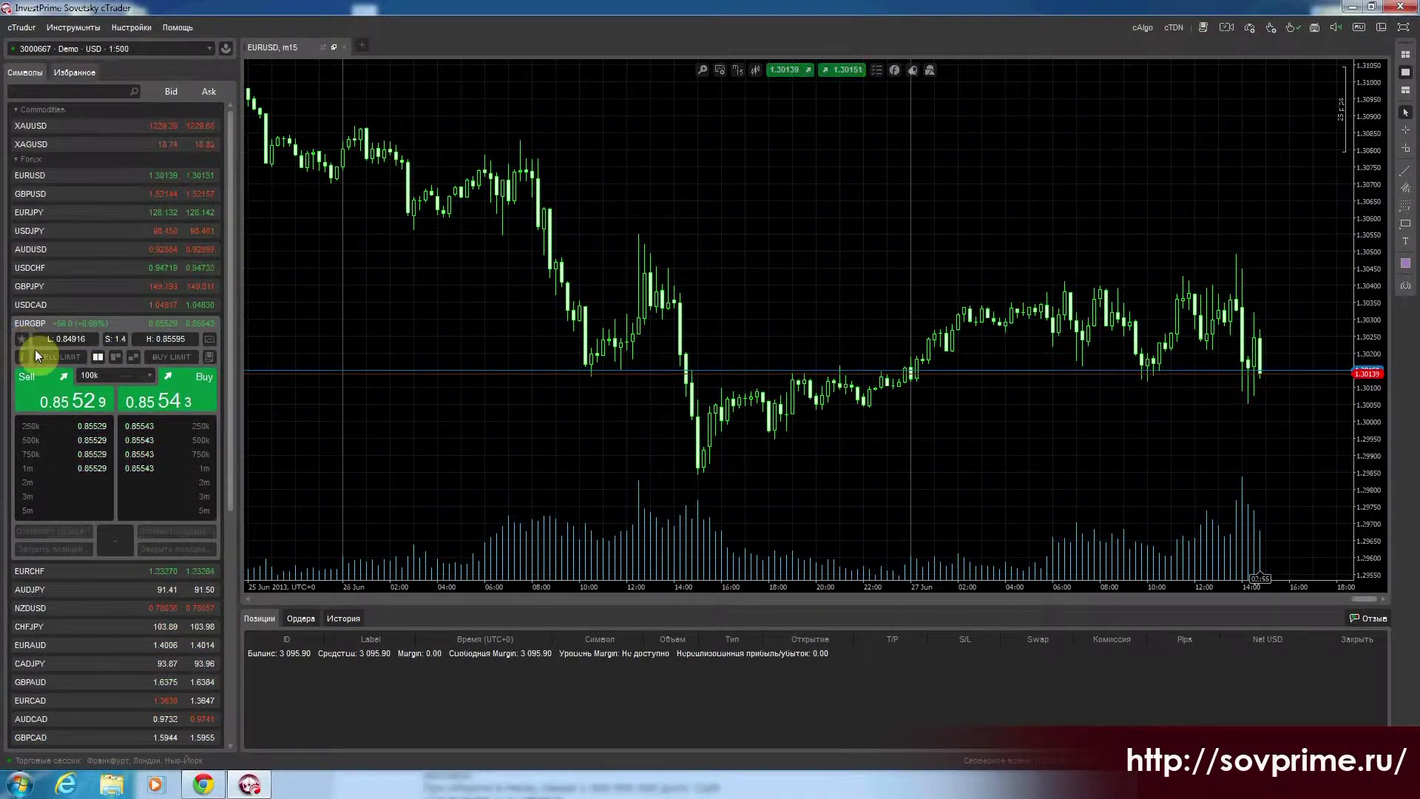
left_click(82, 73)
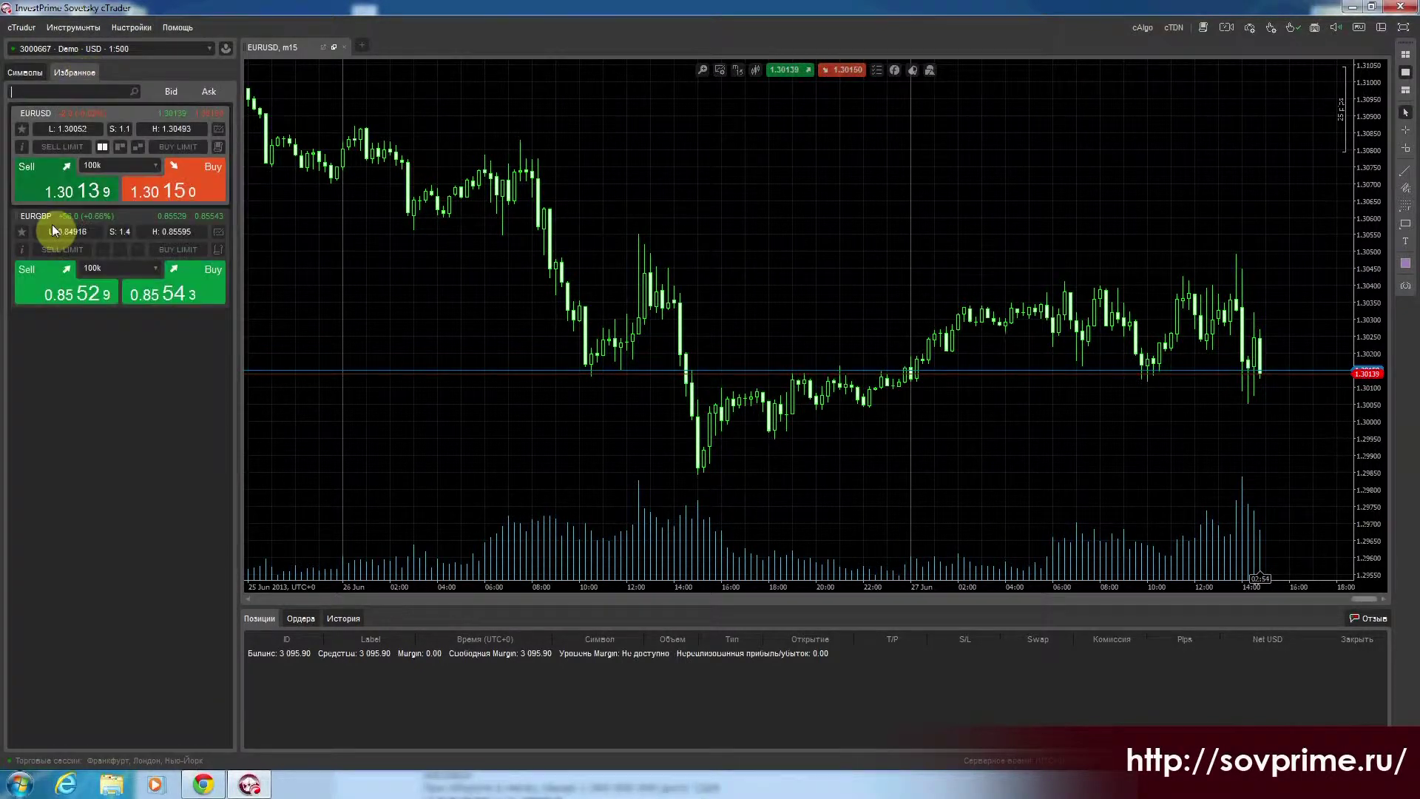
left_click(28, 77)
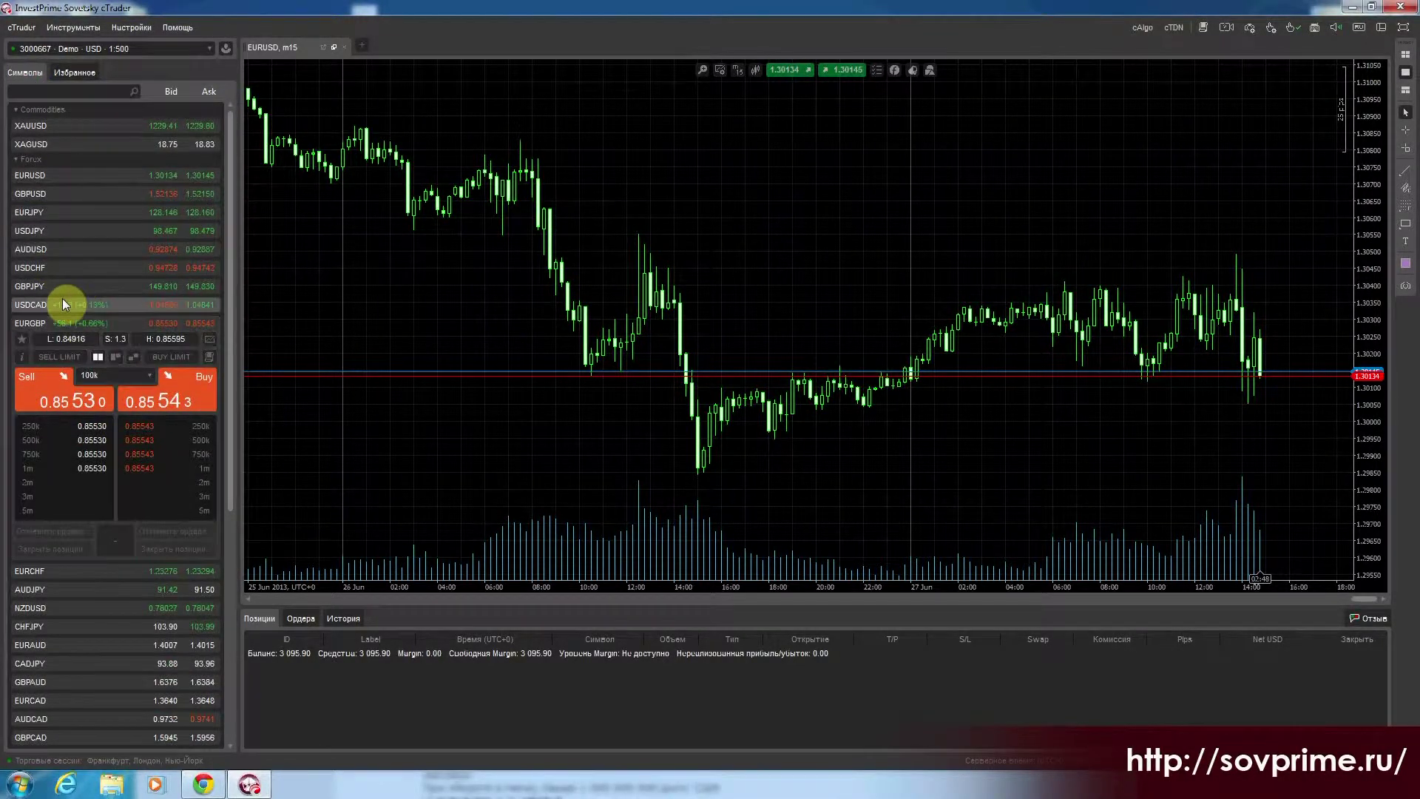
- Examine the EURUSD symbol information, such as leverage, order volume limits and swaps, and close its window
left_click(61, 177)
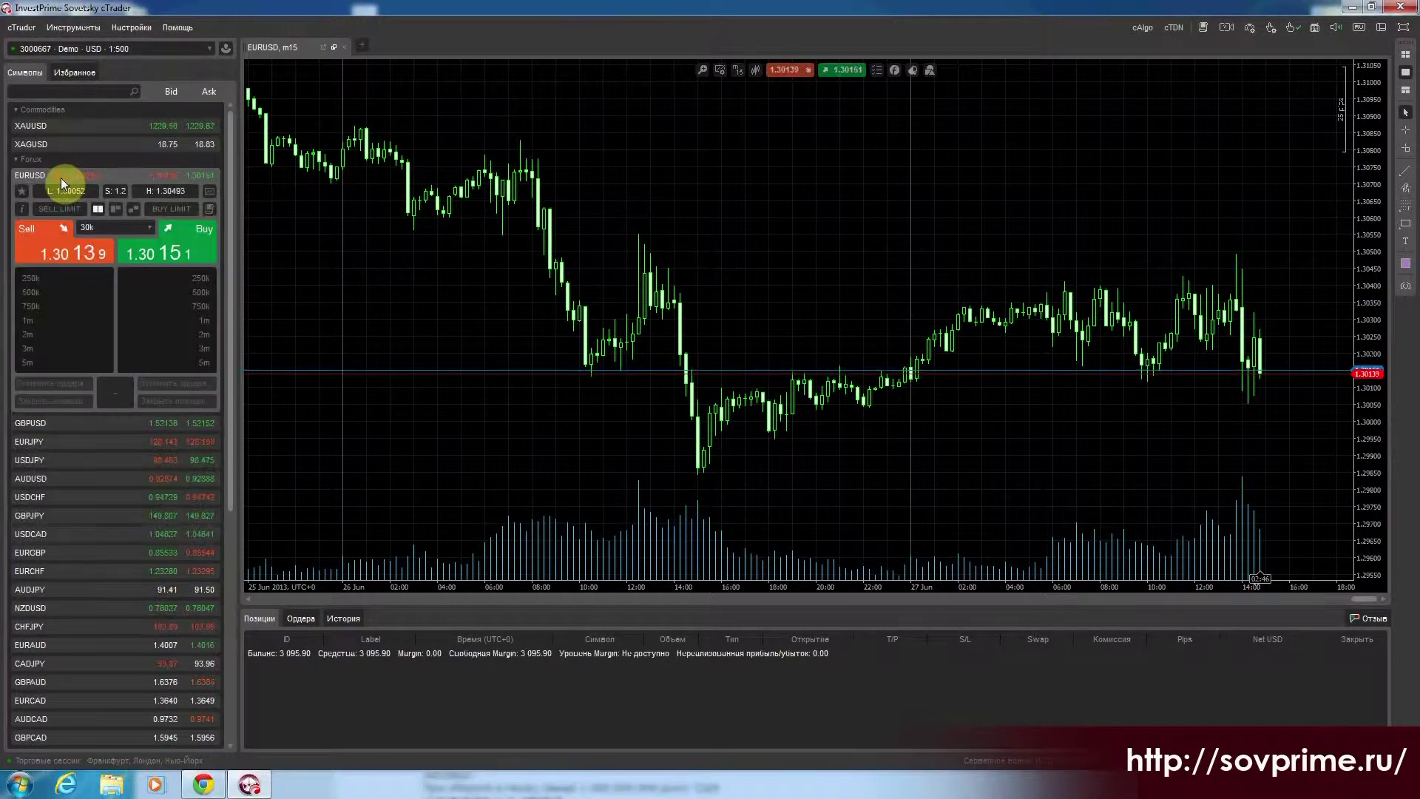
left_click(21, 212)
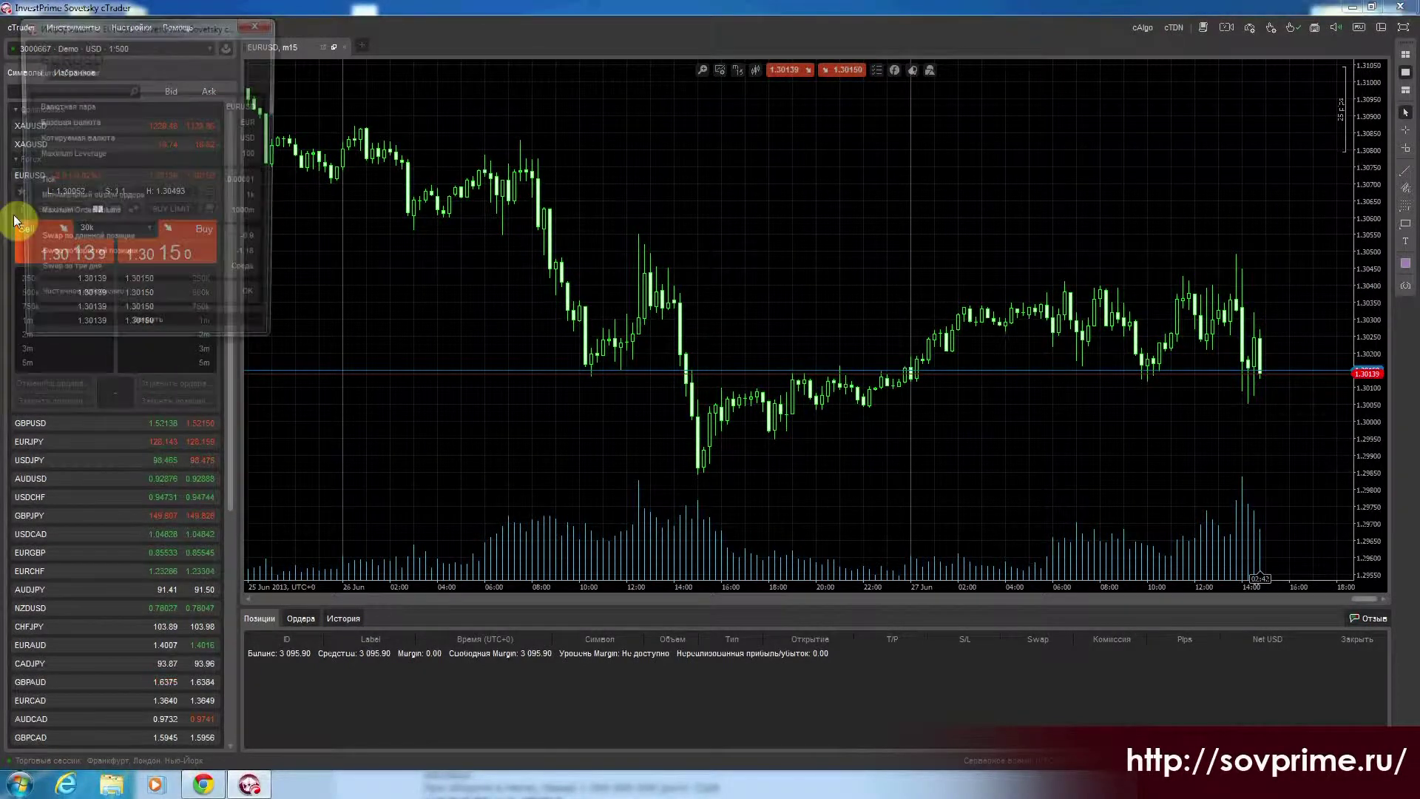
left_click_drag(177, 28, 331, 138)
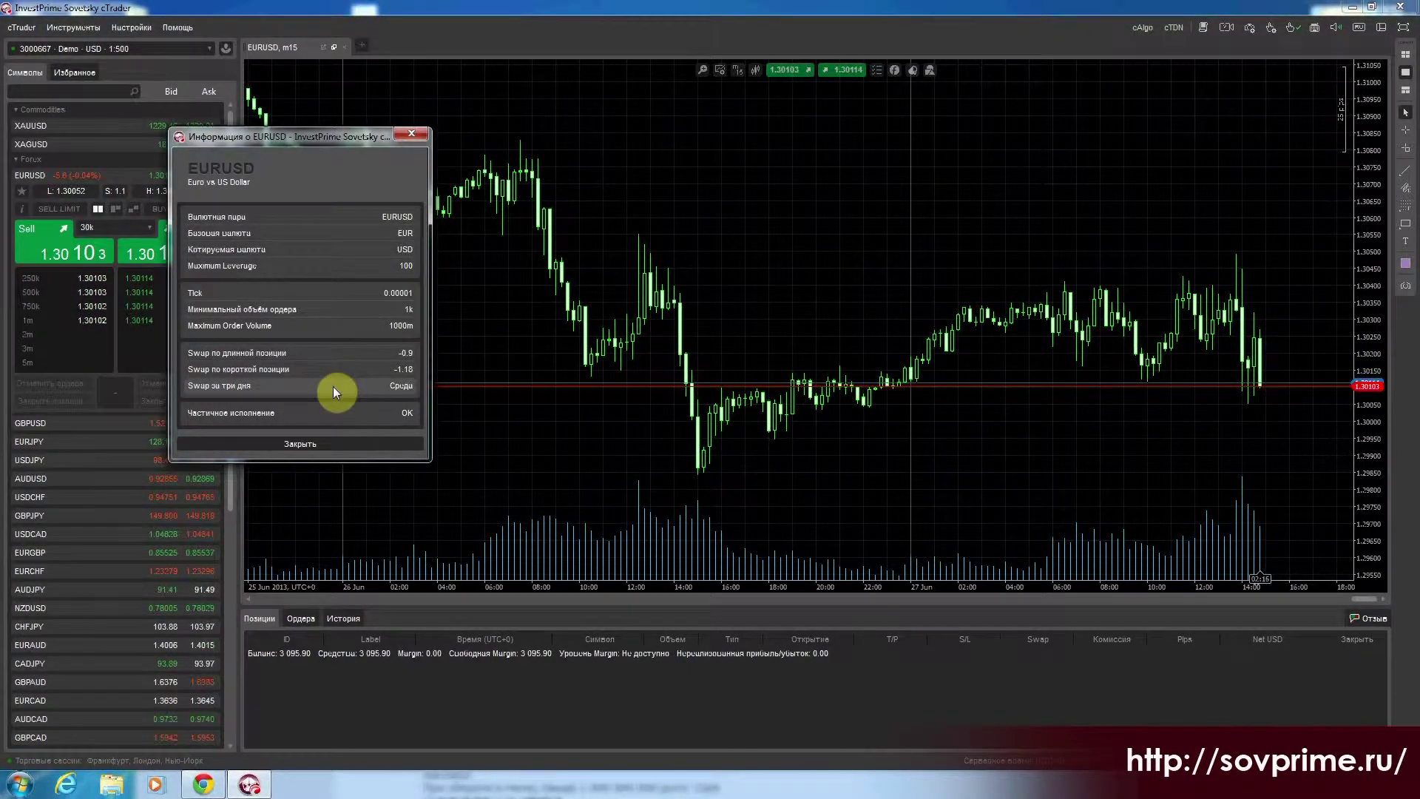
left_click(333, 439)
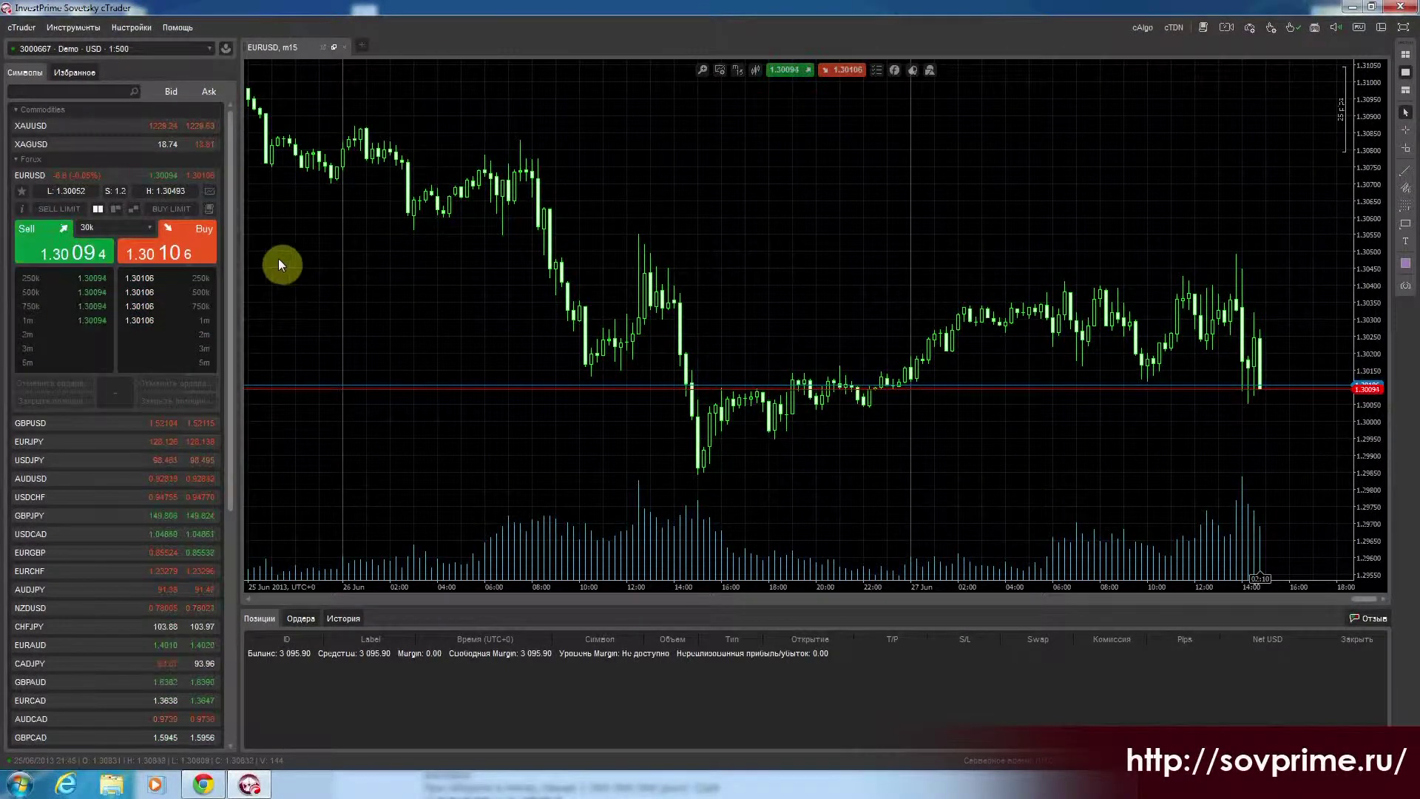
- Try the alternative depth-of-market views for EURUSD and return to the standard view
left_click(113, 211)
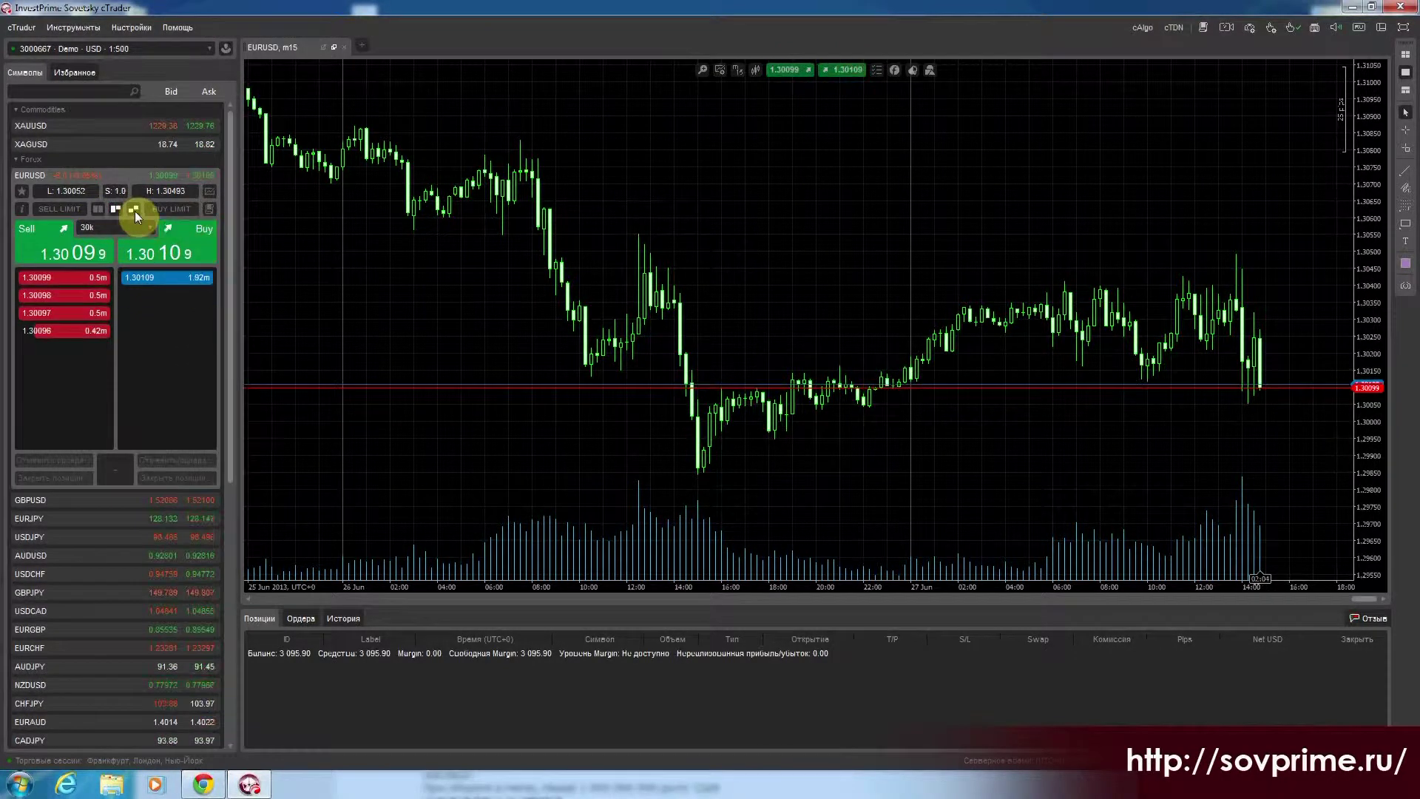
left_click(134, 211)
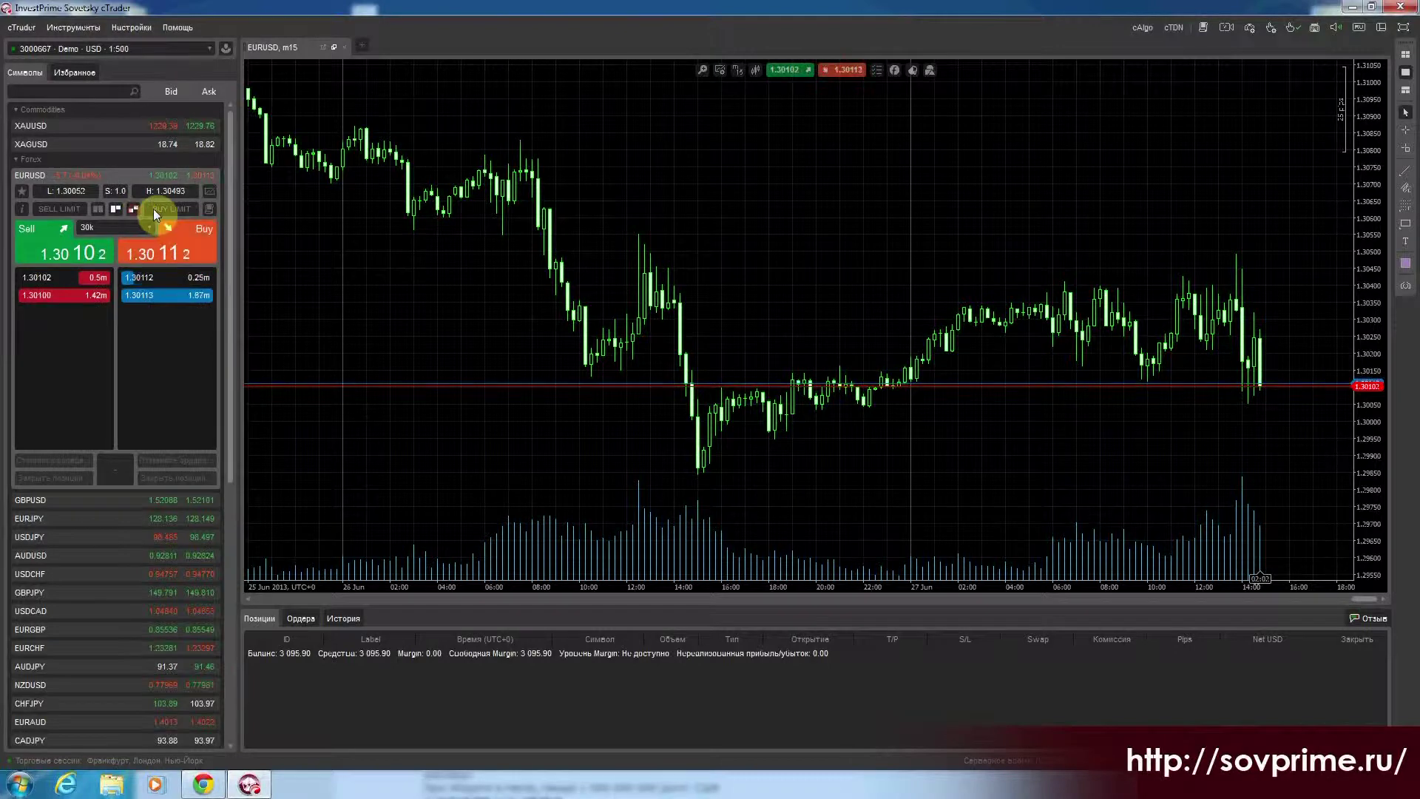
left_click(100, 210)
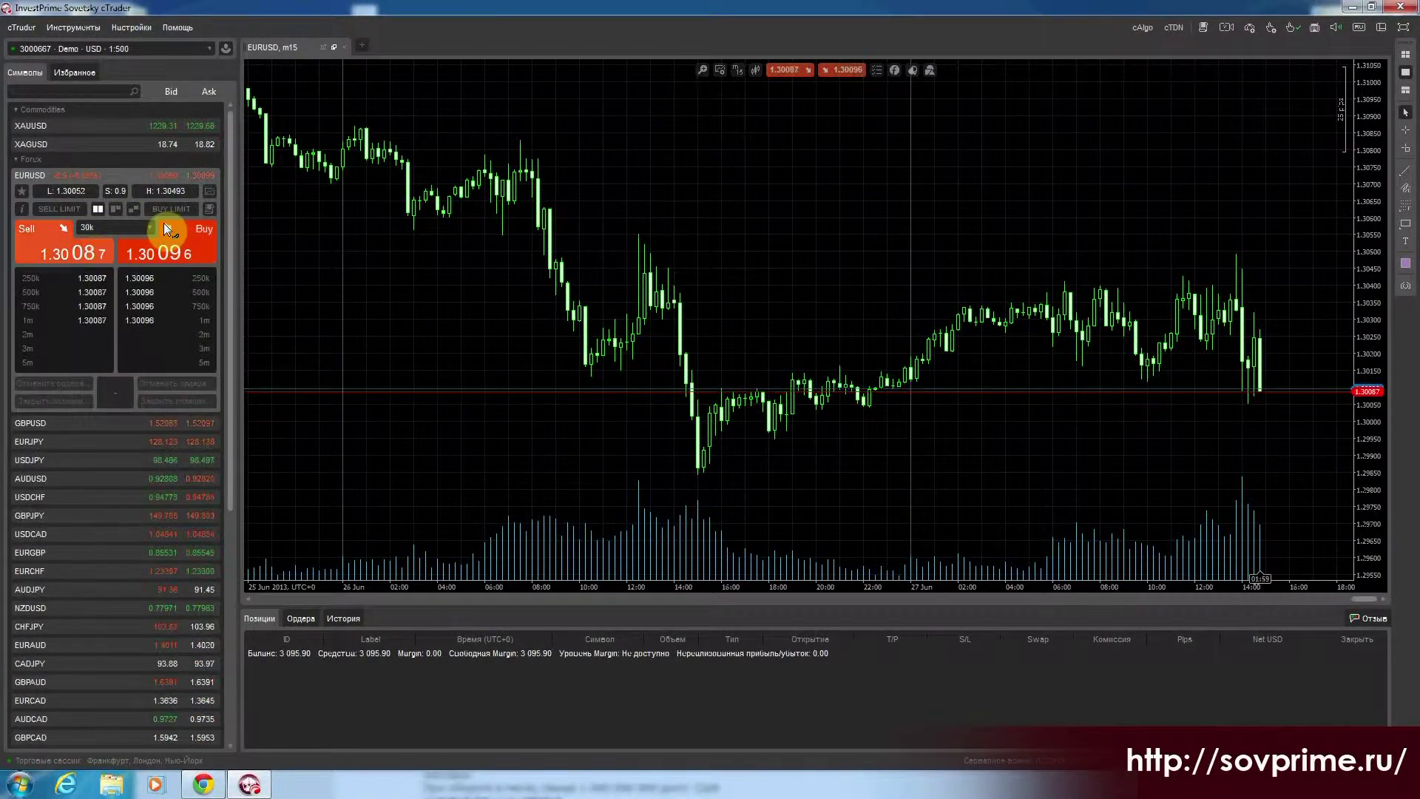
- View the market order form for EURUSD and close it without placing an order
left_click(208, 212)
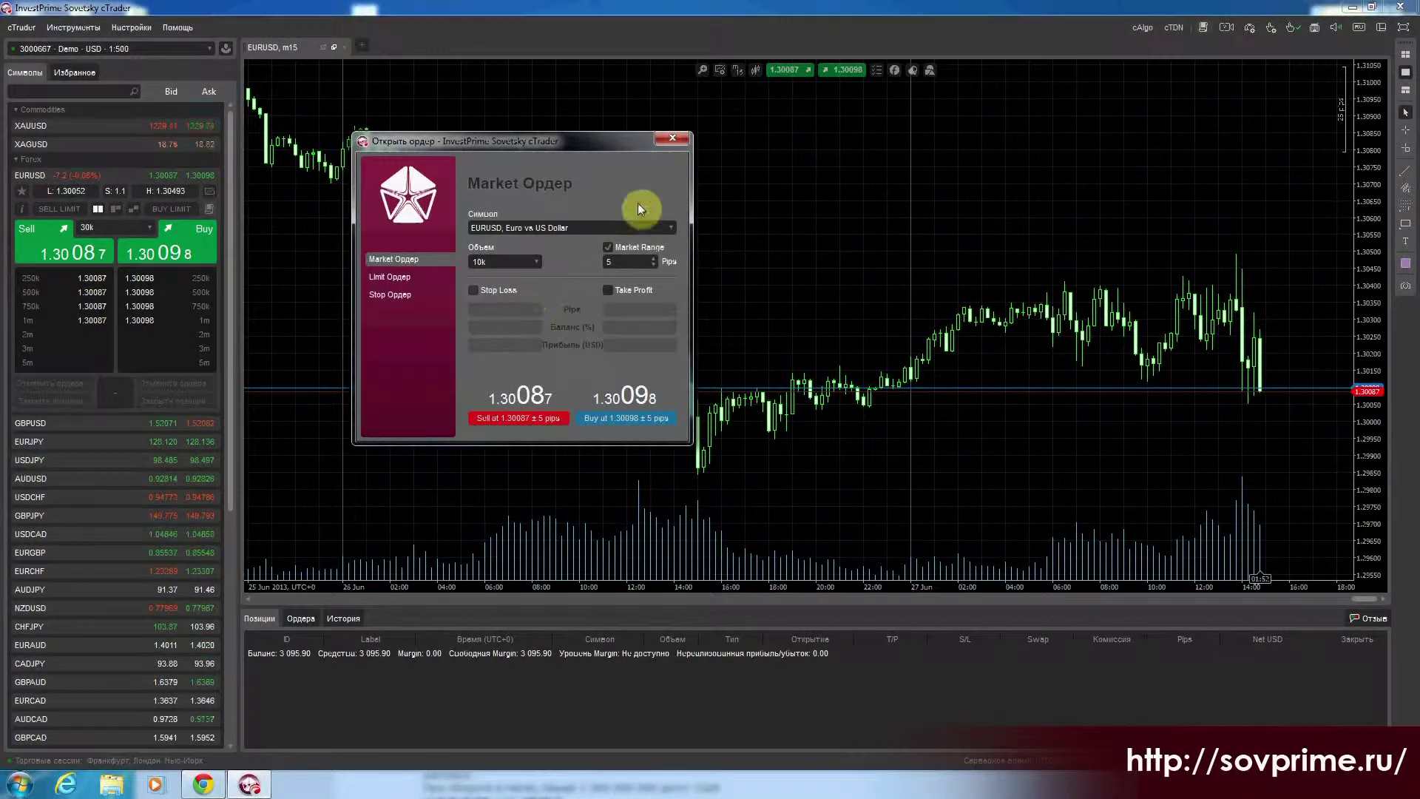
left_click(684, 140)
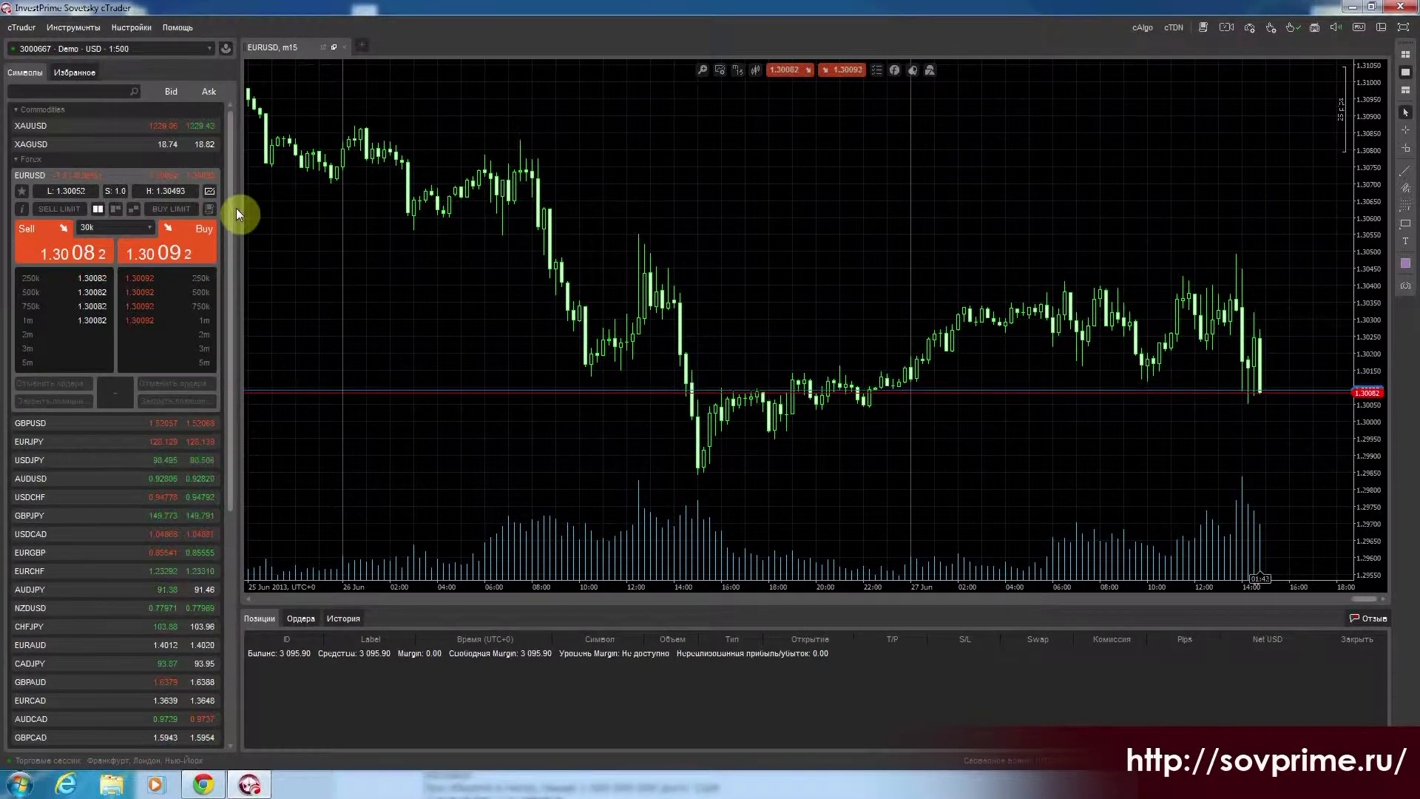
- Open an additional EURUSD h1 chart and compare it with the m15 chart
left_click(210, 191)
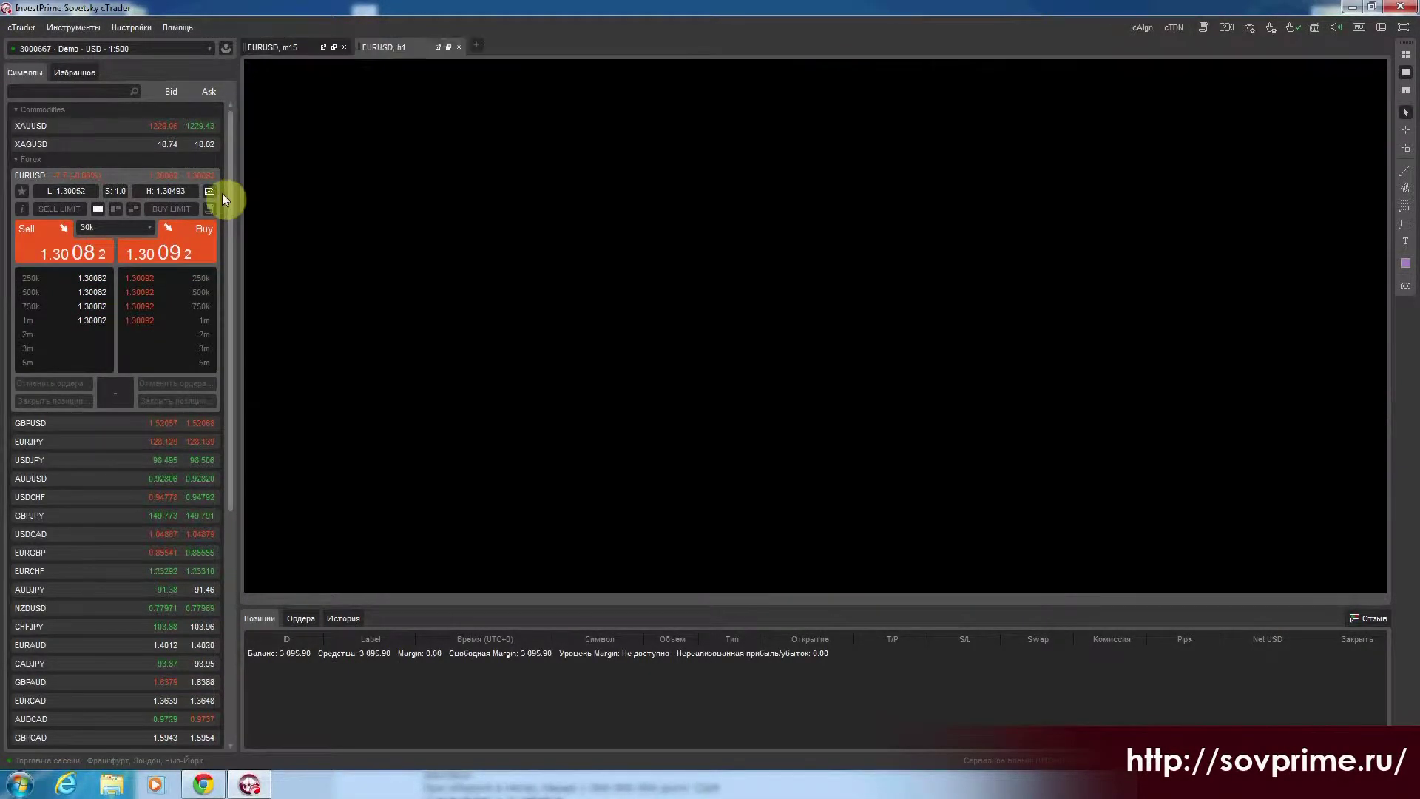
left_click(294, 47)
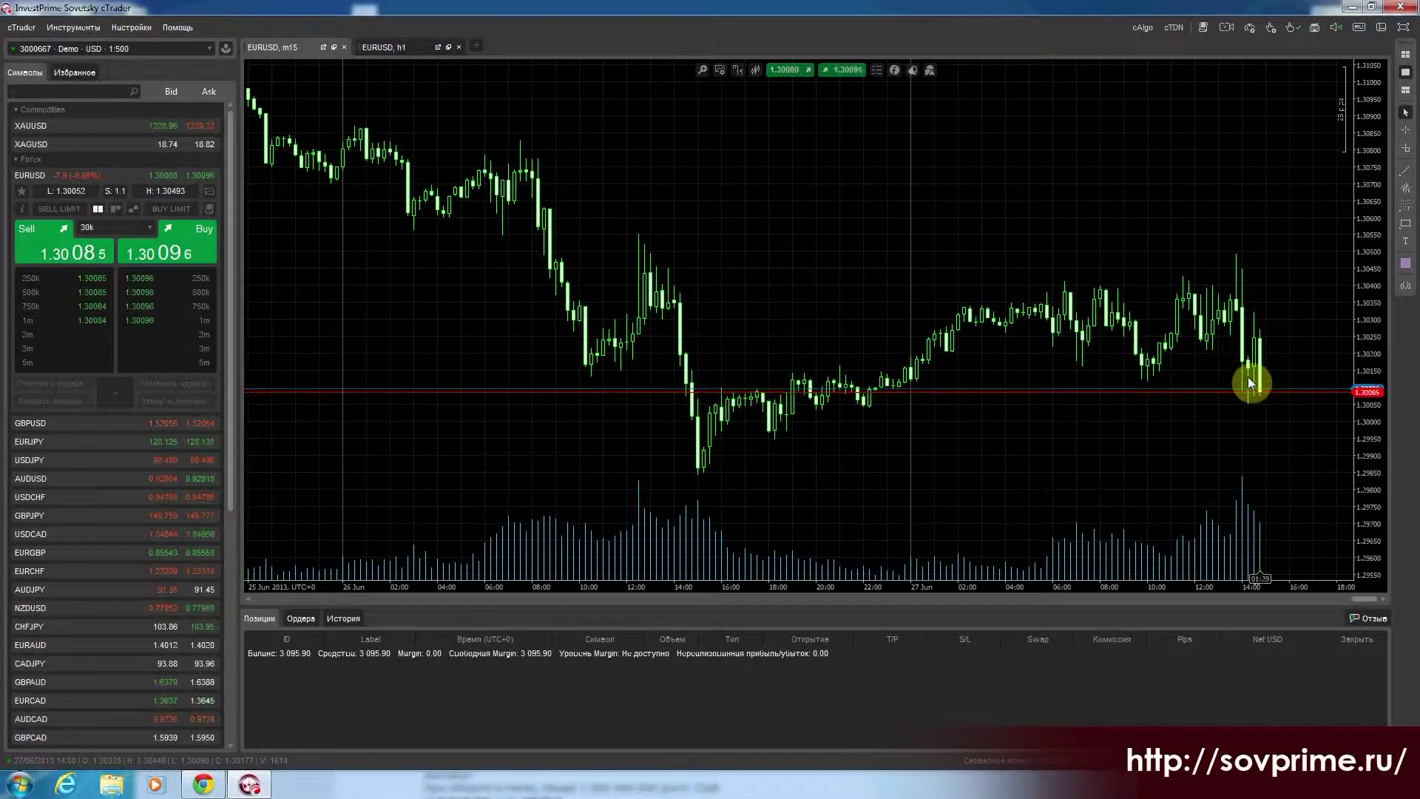
left_click(372, 49)
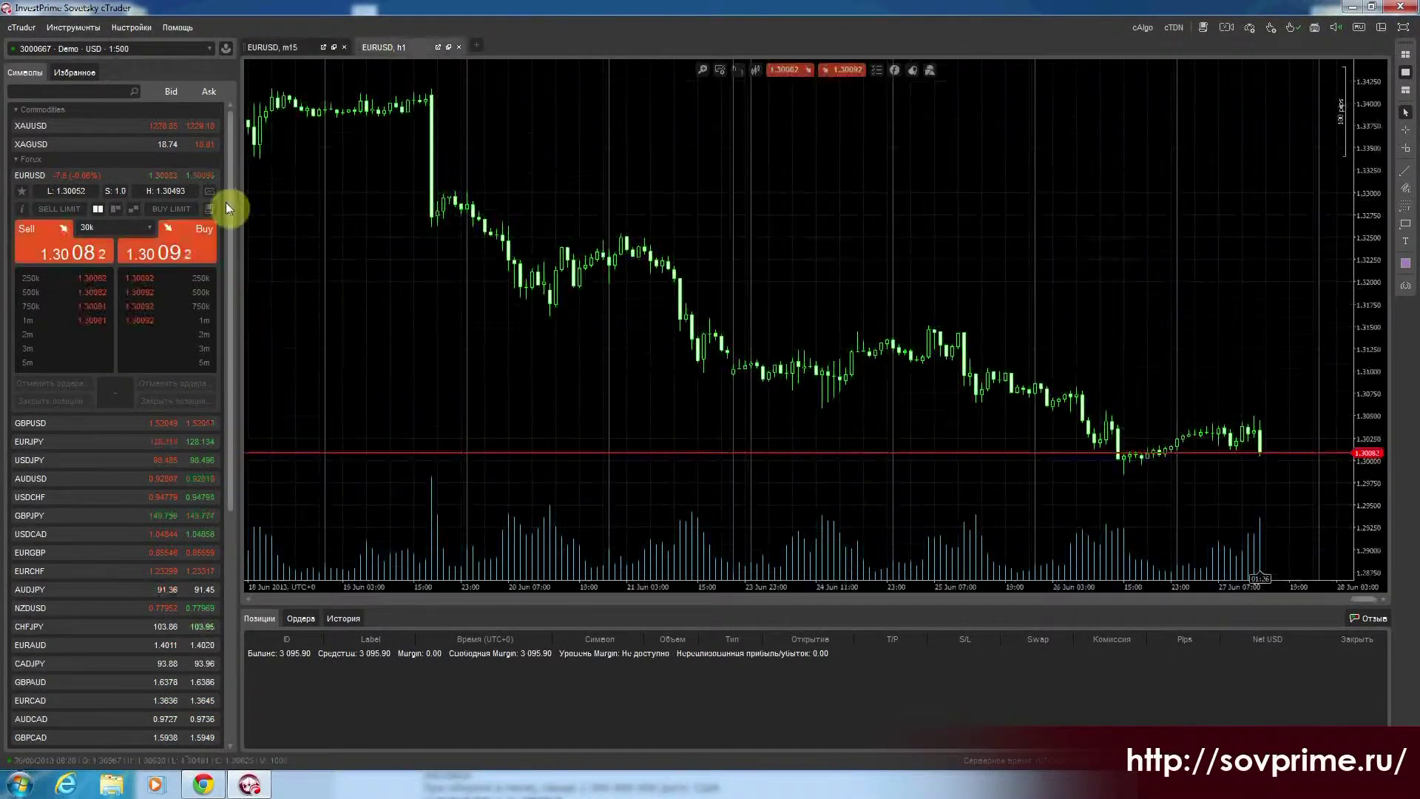
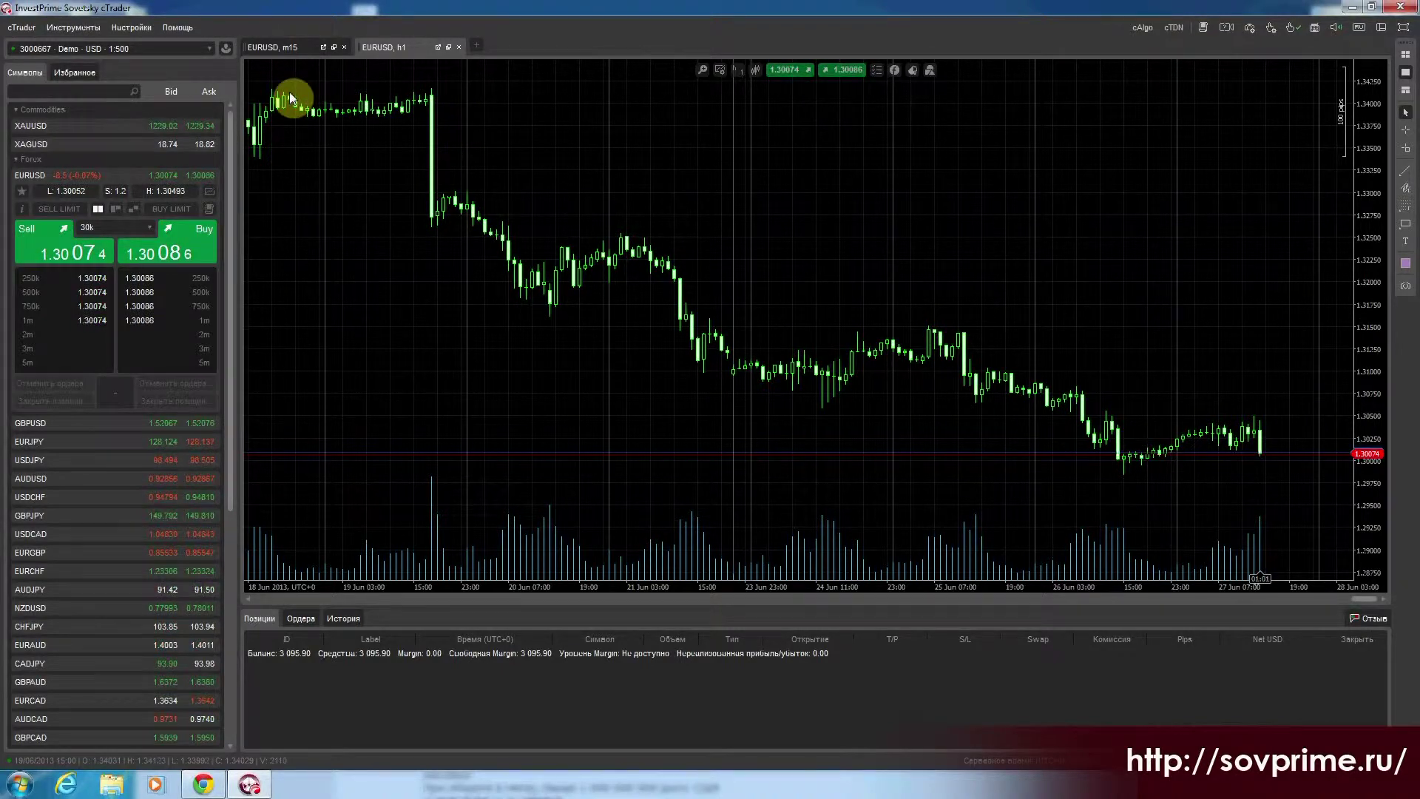
- Open two extra EURUSD h1 charts and close both duplicates again
left_click(209, 193)
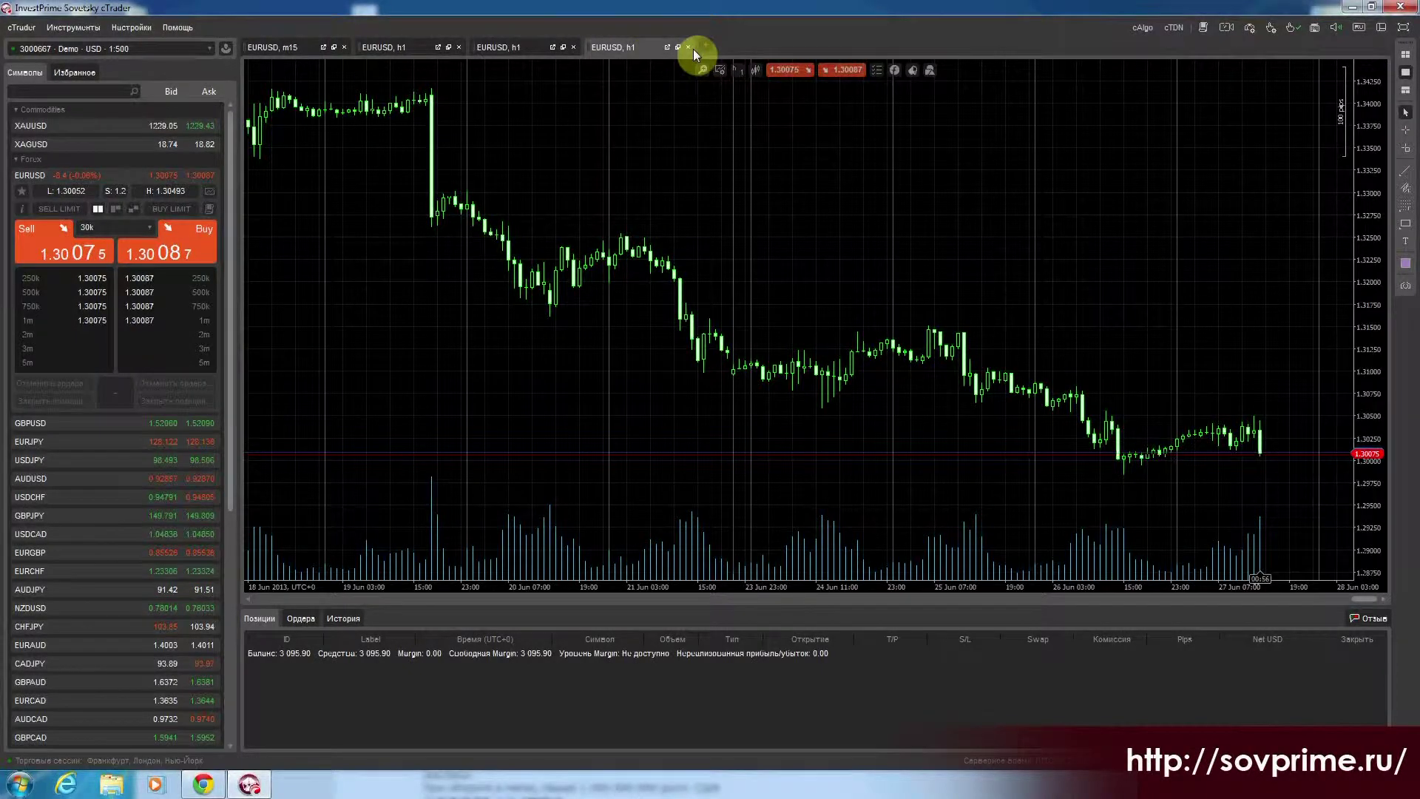
left_click(689, 46)
left_click(573, 47)
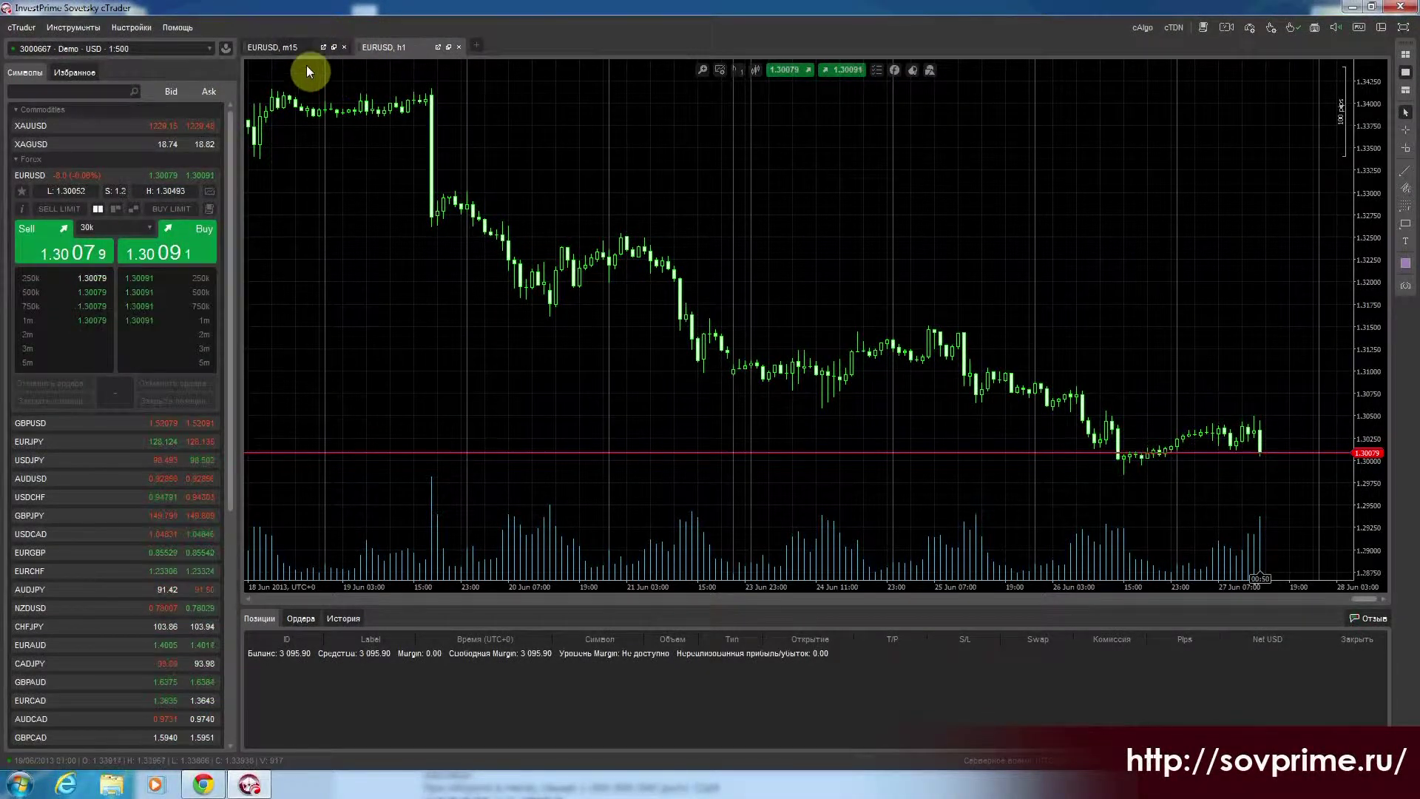
- Show the EURUSD m15 and h1 charts side by side and return to the single enlarged m15 chart
left_click(385, 49)
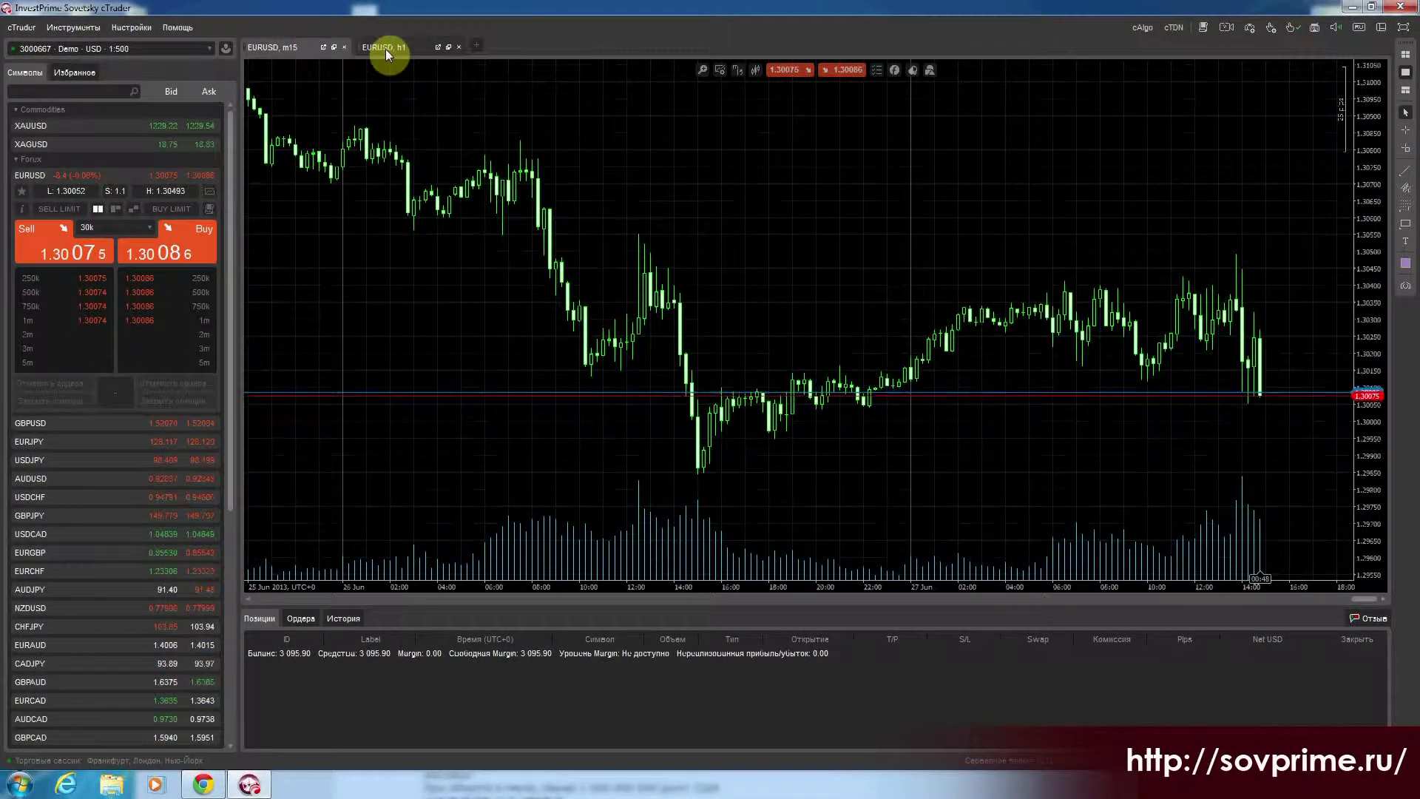
left_click(331, 46)
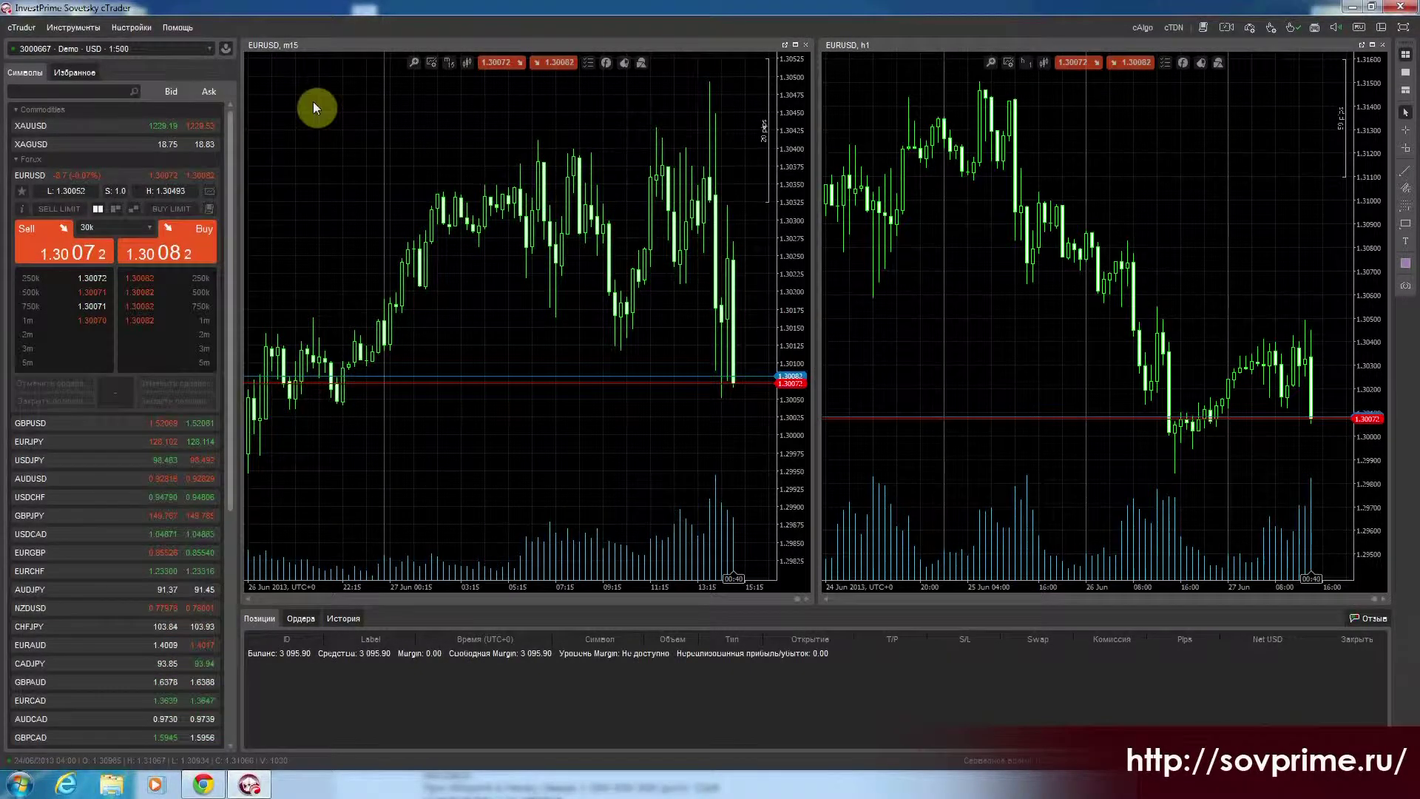
left_click(796, 46)
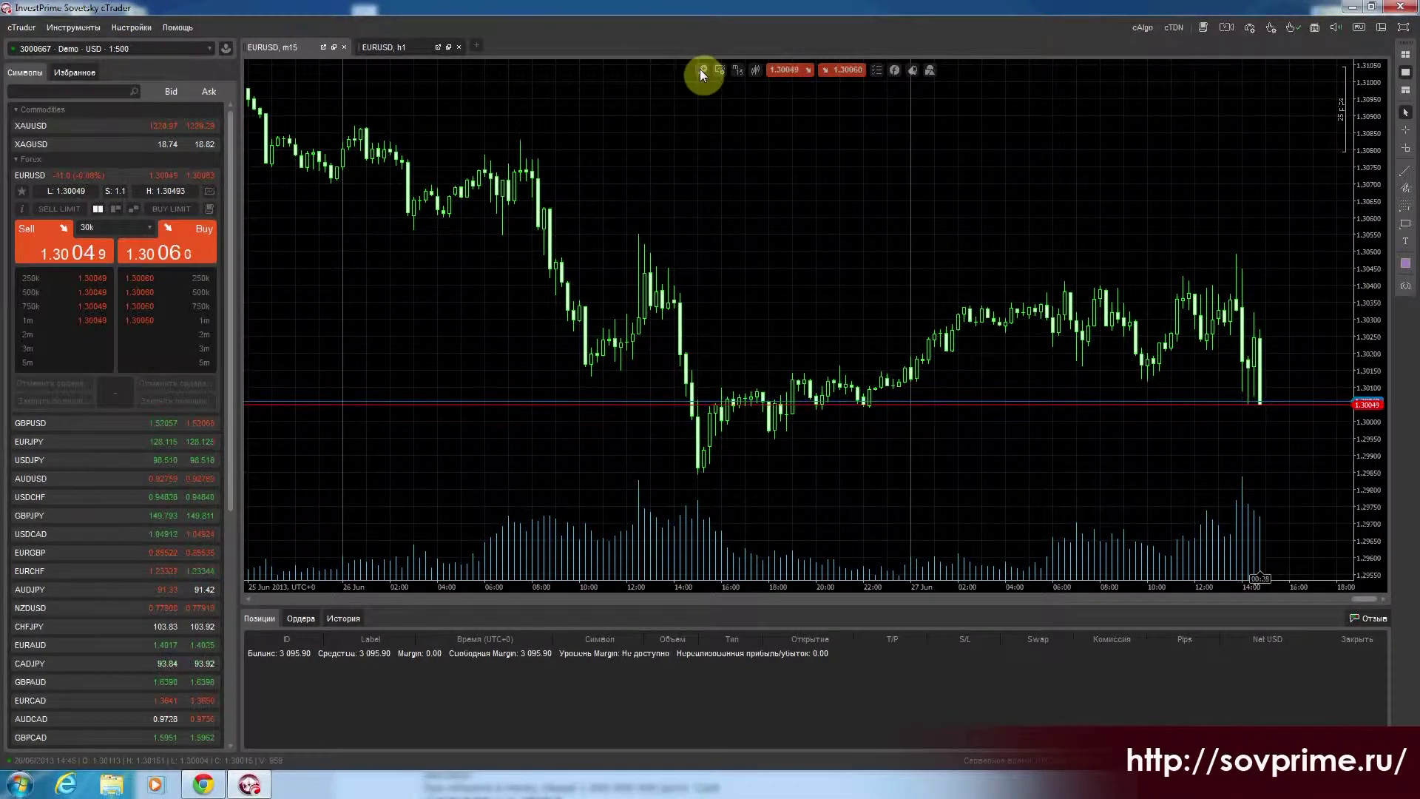
- Try several zoom levels on the EURUSD m15 chart, both closer and farther, and return to the initial scale
mouse_move(703, 71)
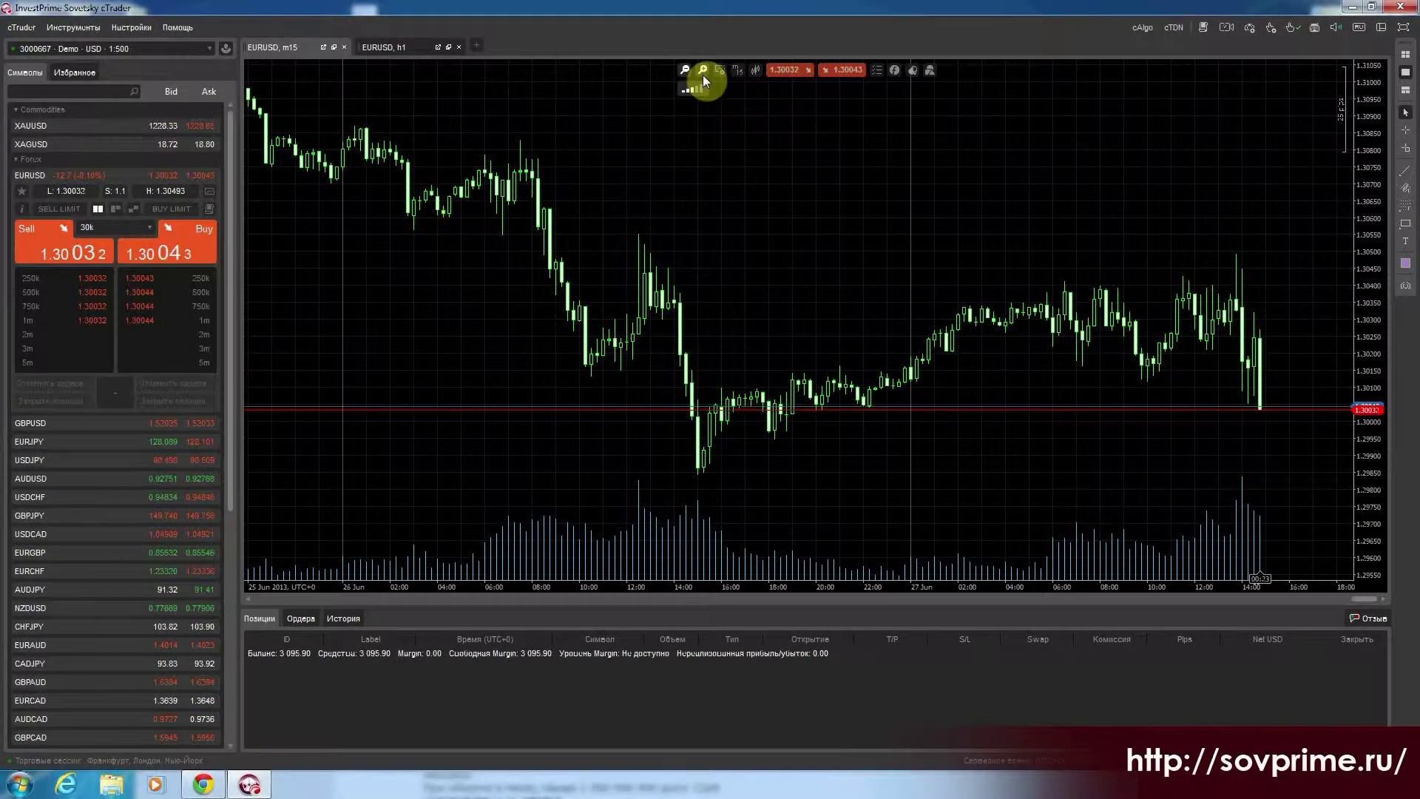
left_click(697, 89)
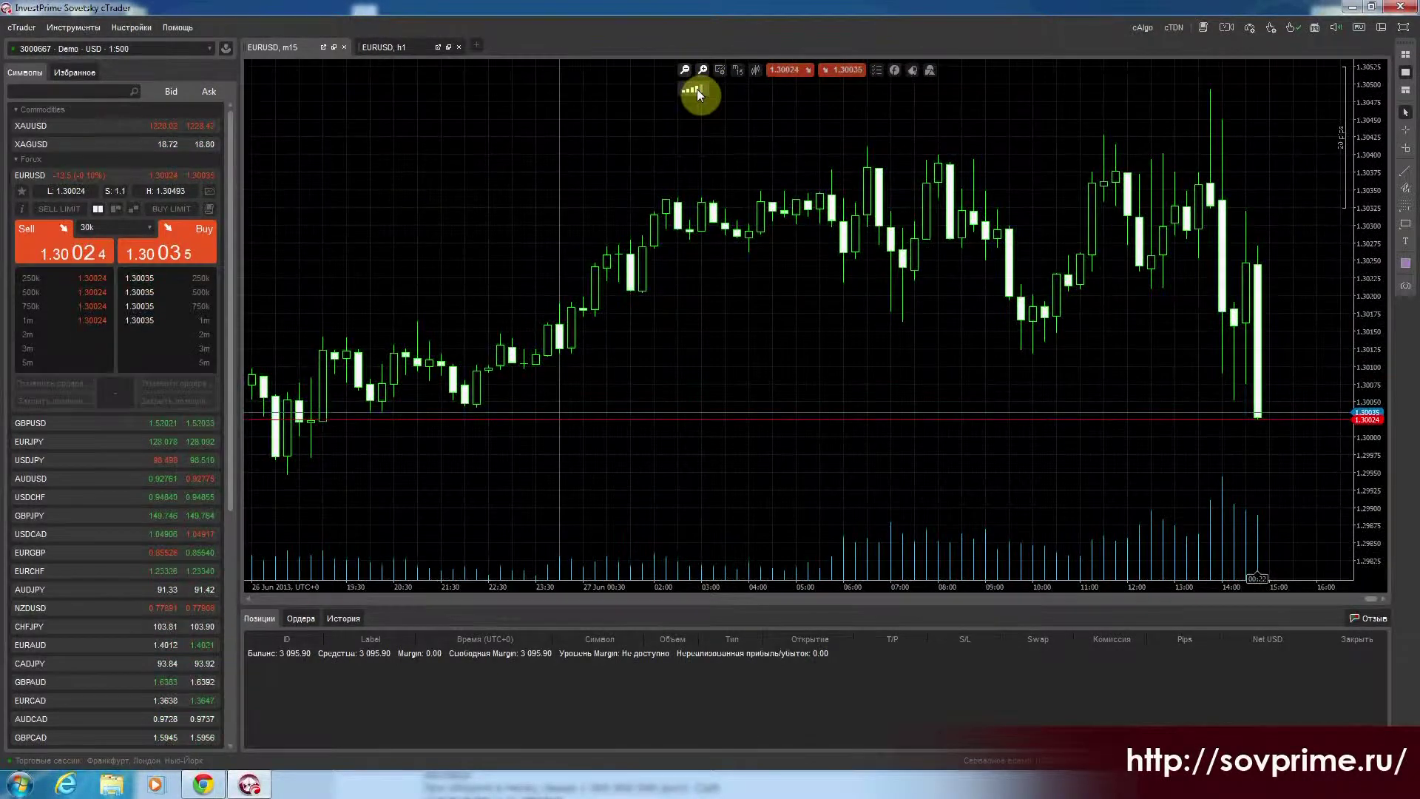
left_click(701, 90)
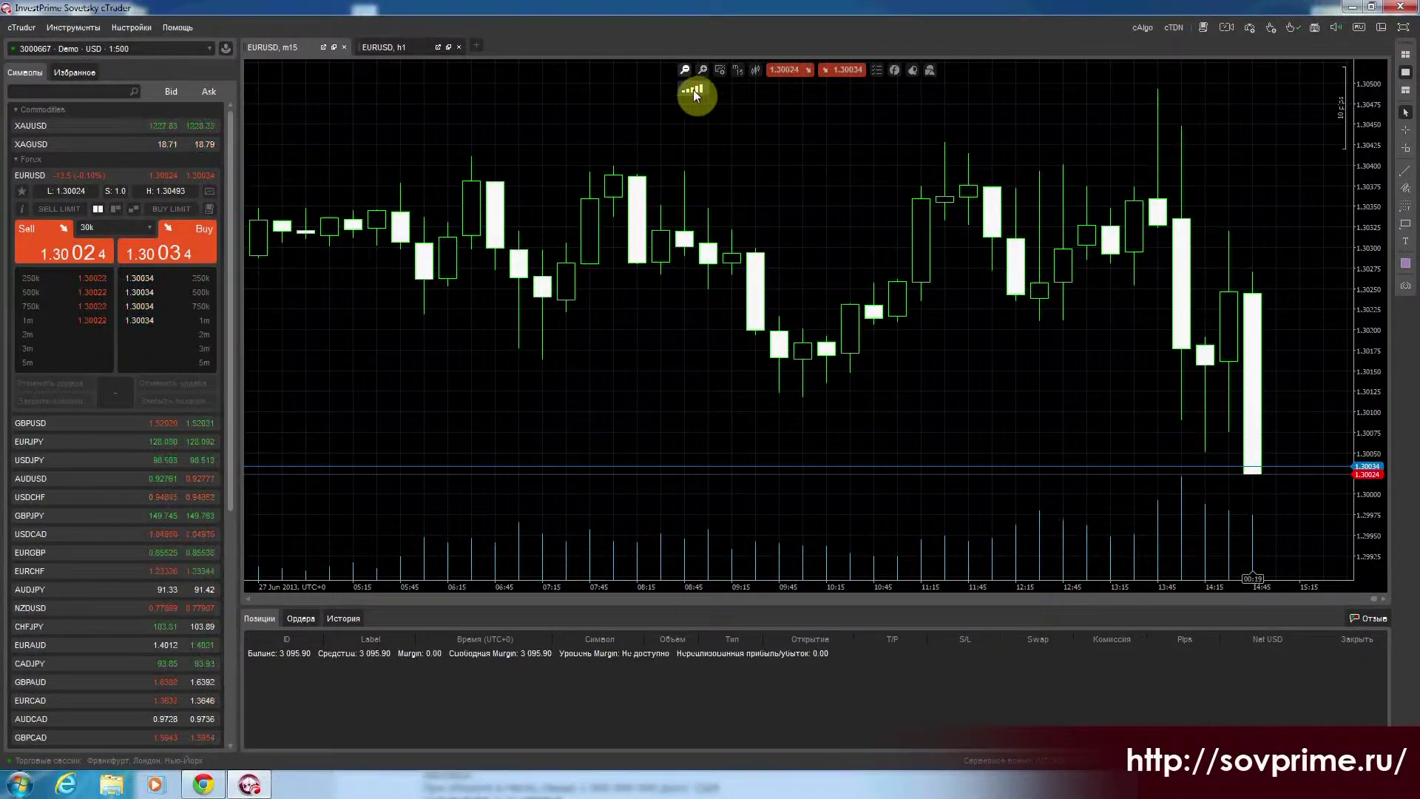
left_click(687, 91)
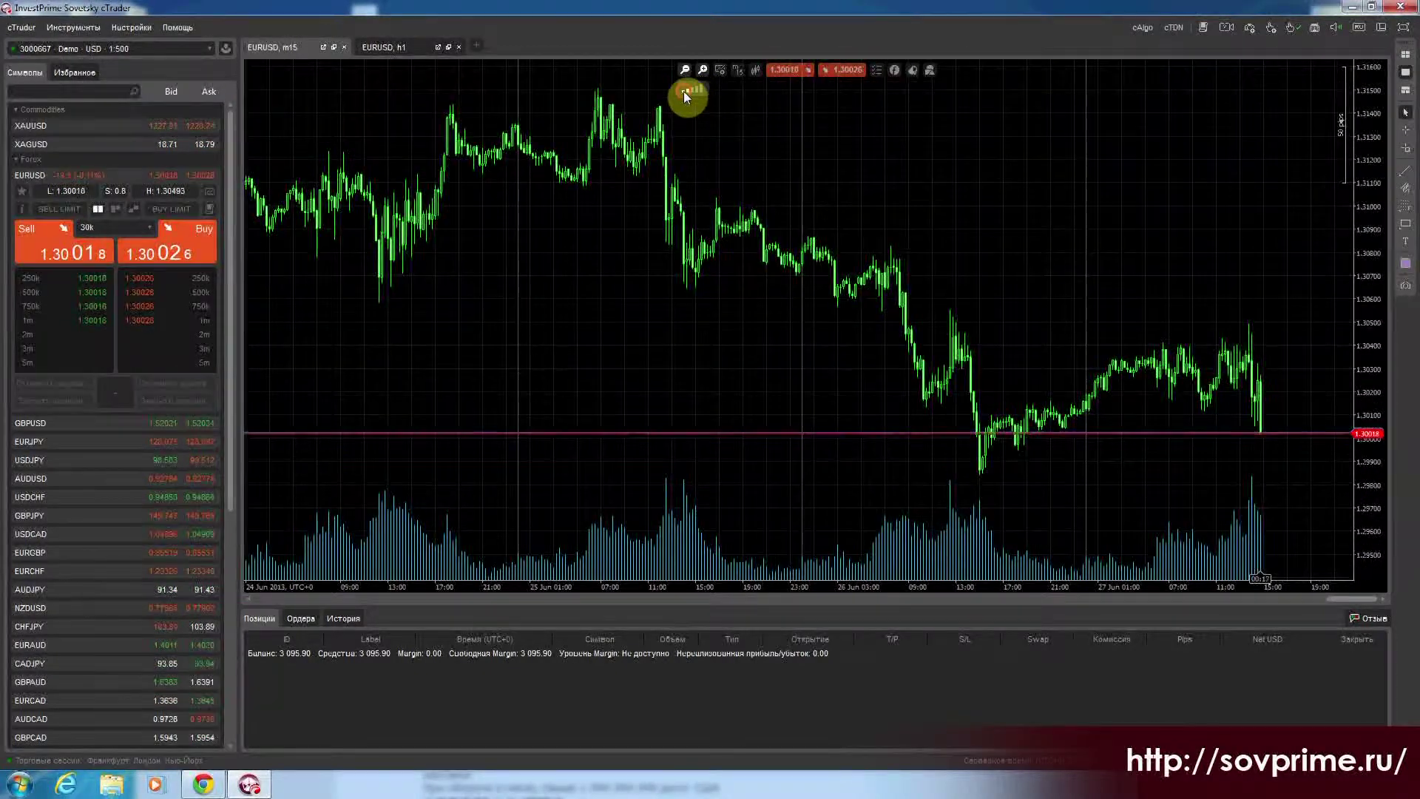
left_click(688, 91)
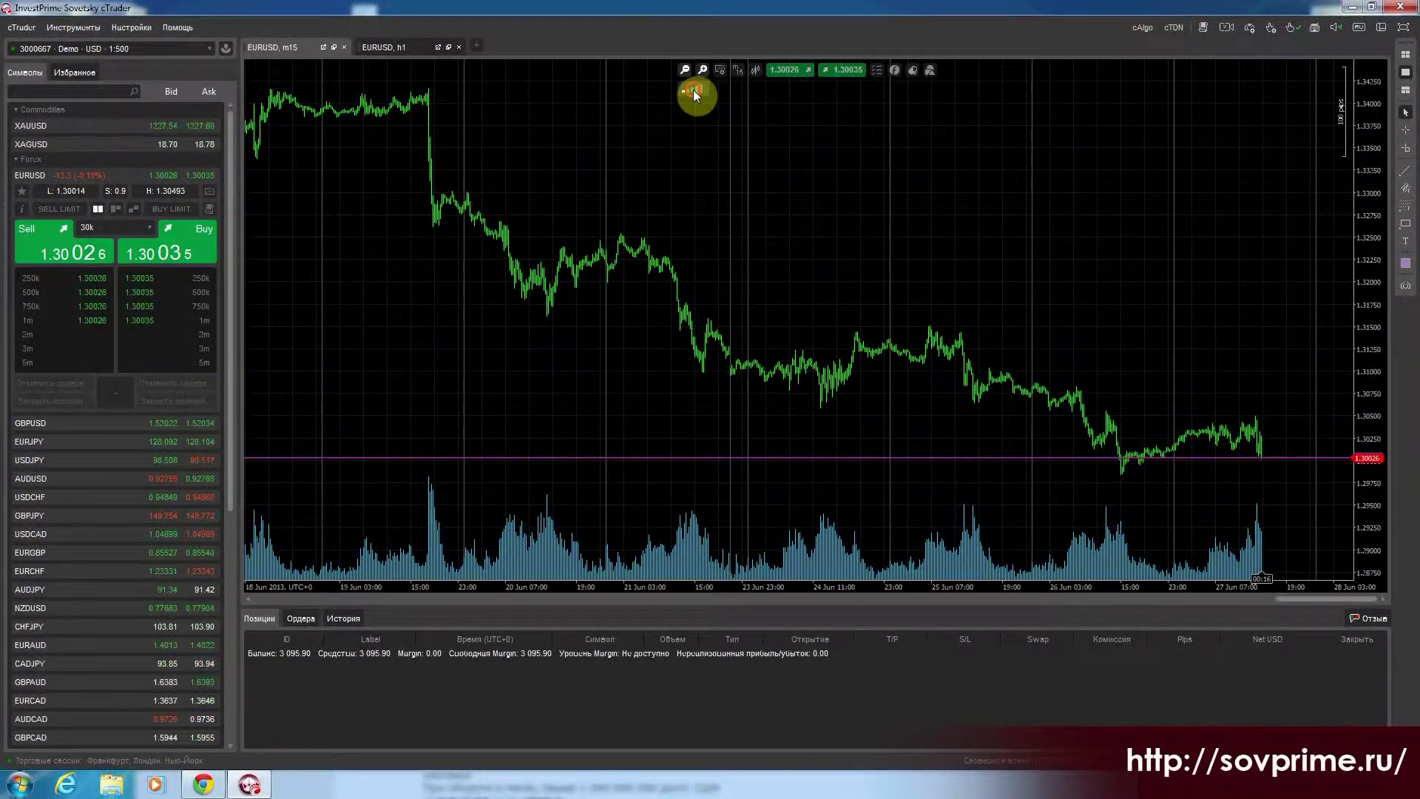
left_click(694, 90)
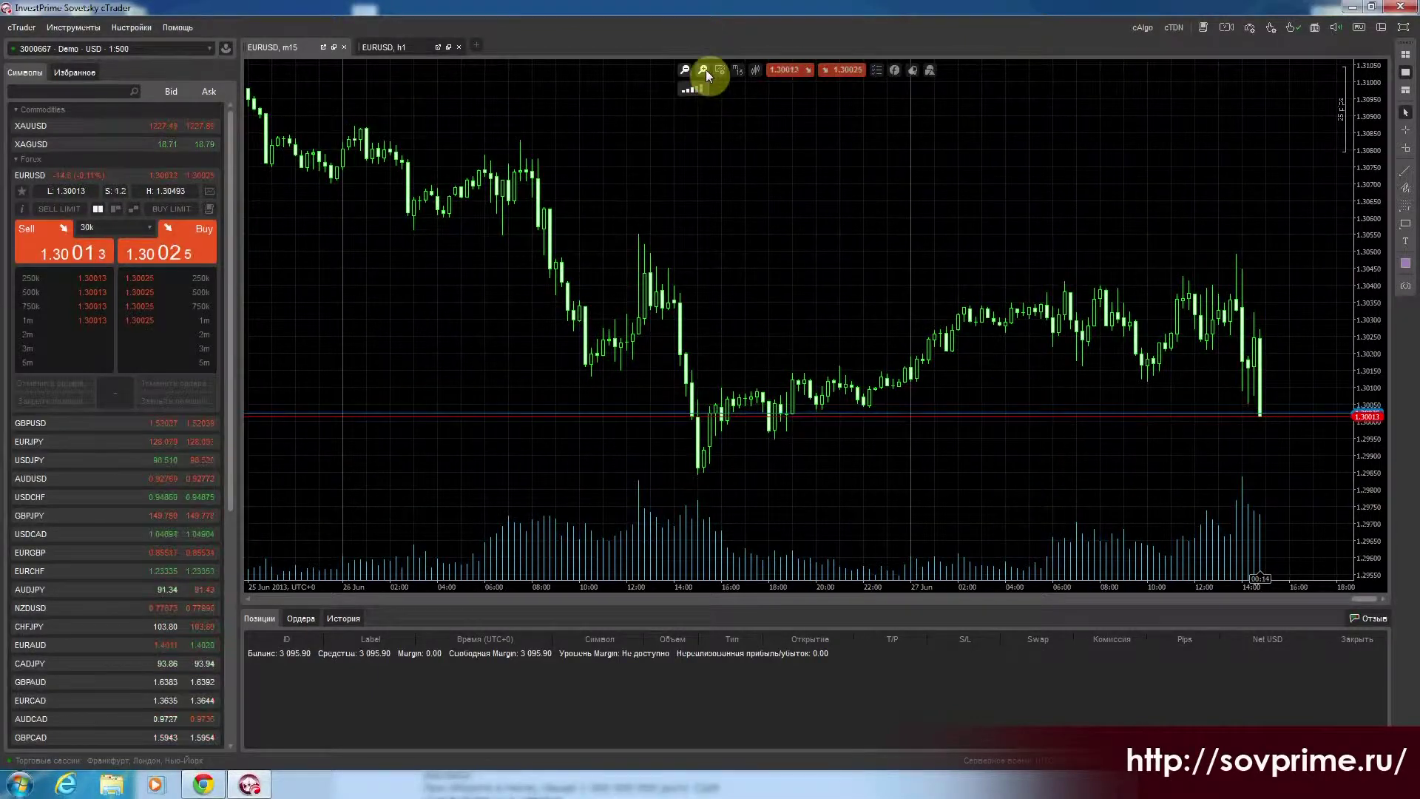
left_click(704, 71)
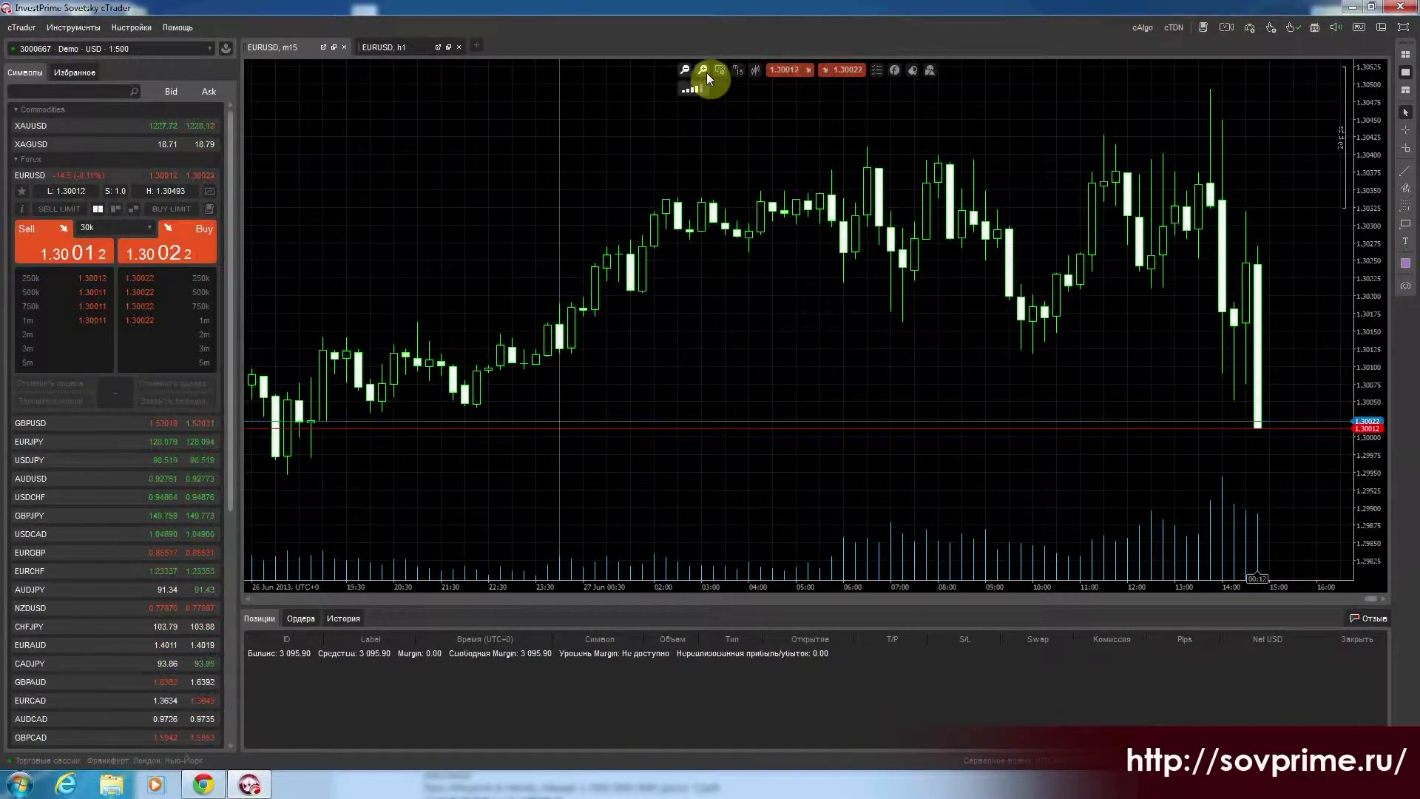
left_click(716, 92)
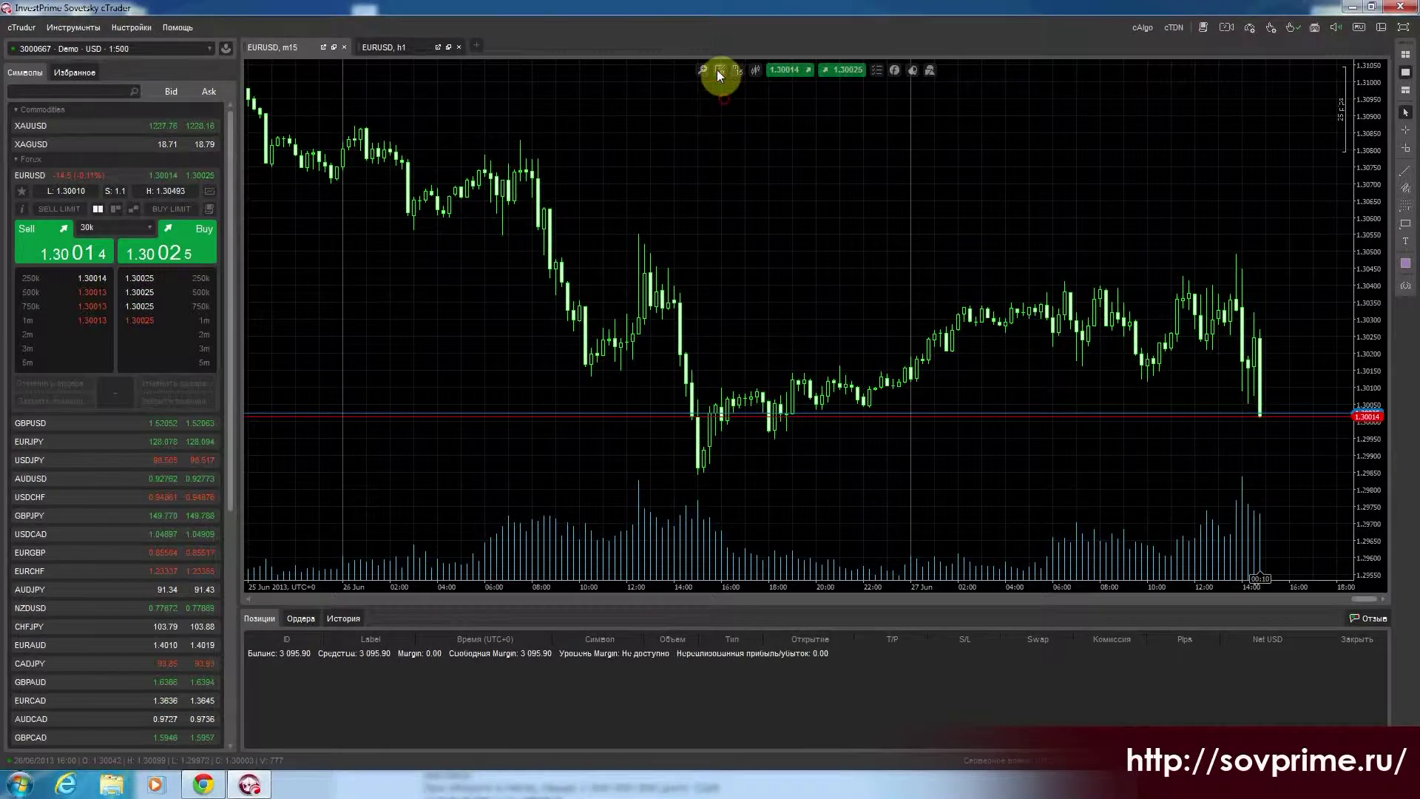
- Apply the Trend template to the EURUSD m15 chart
left_click(720, 70)
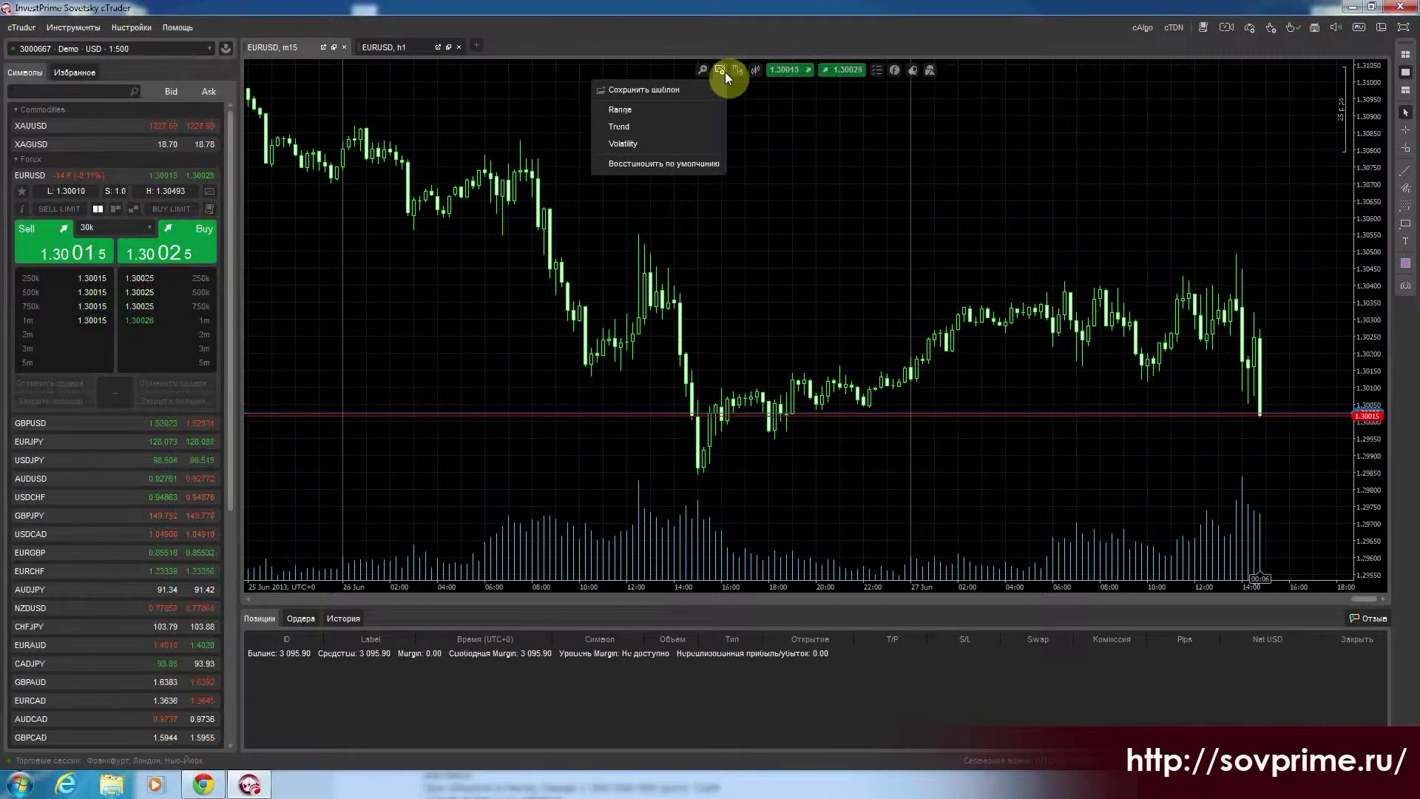
left_click(663, 128)
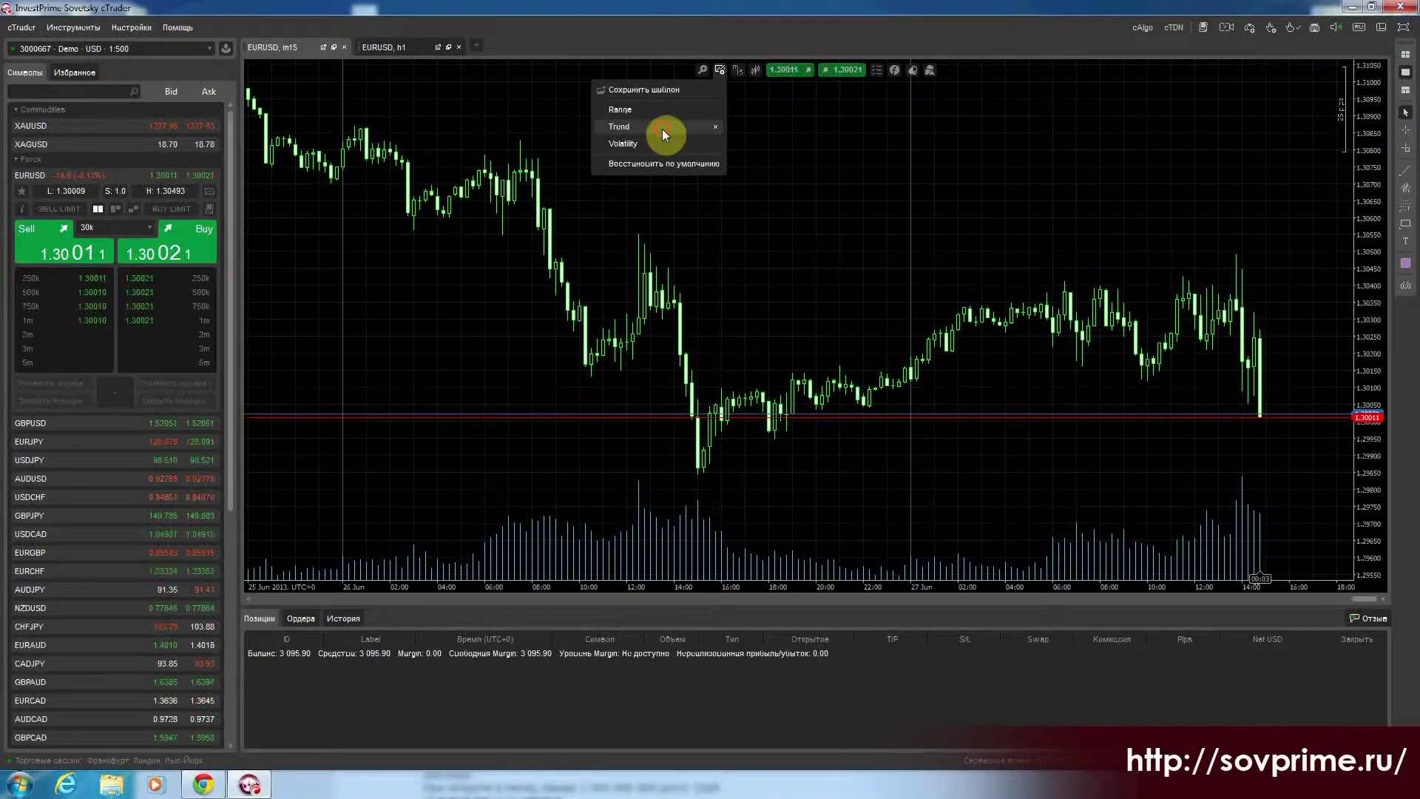
left_click(739, 70)
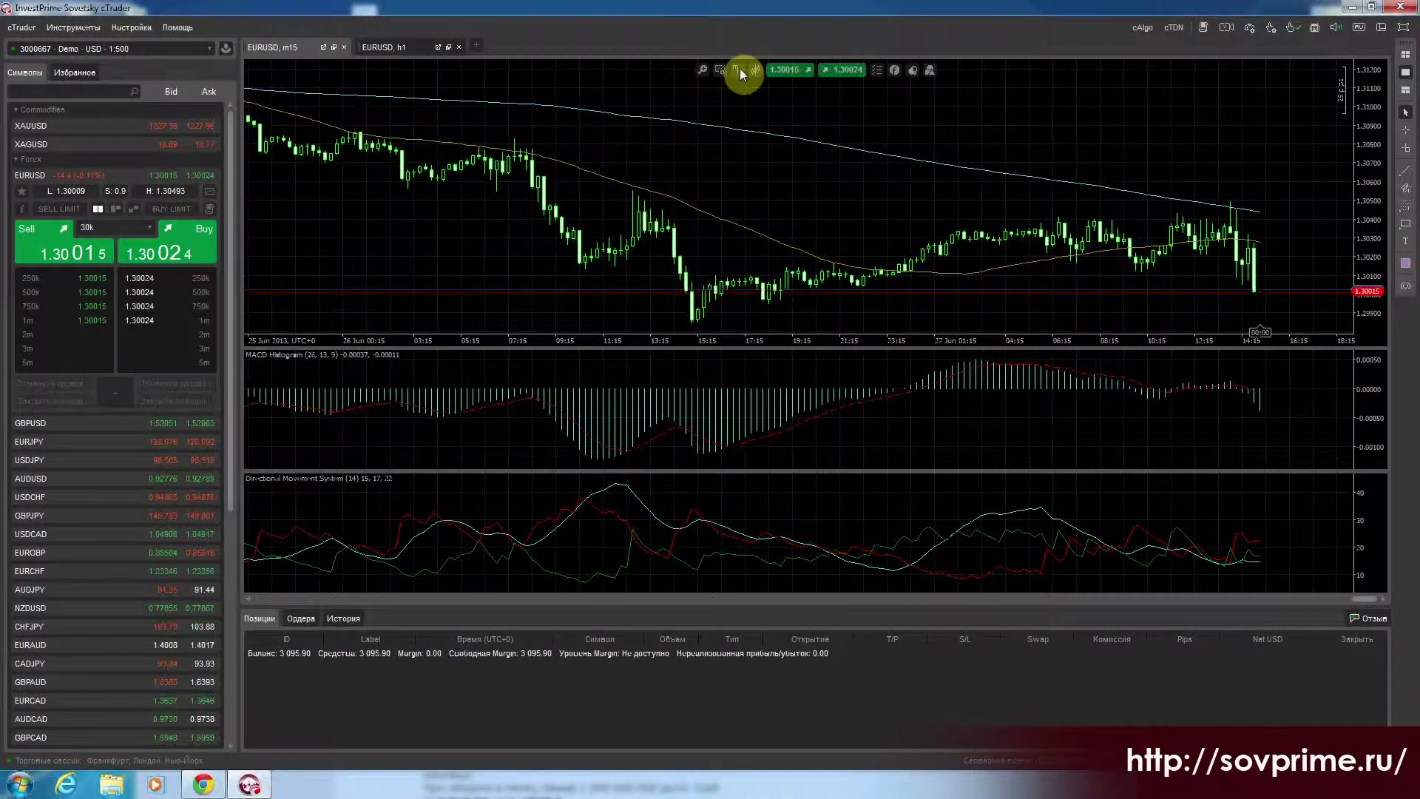
left_click(739, 69)
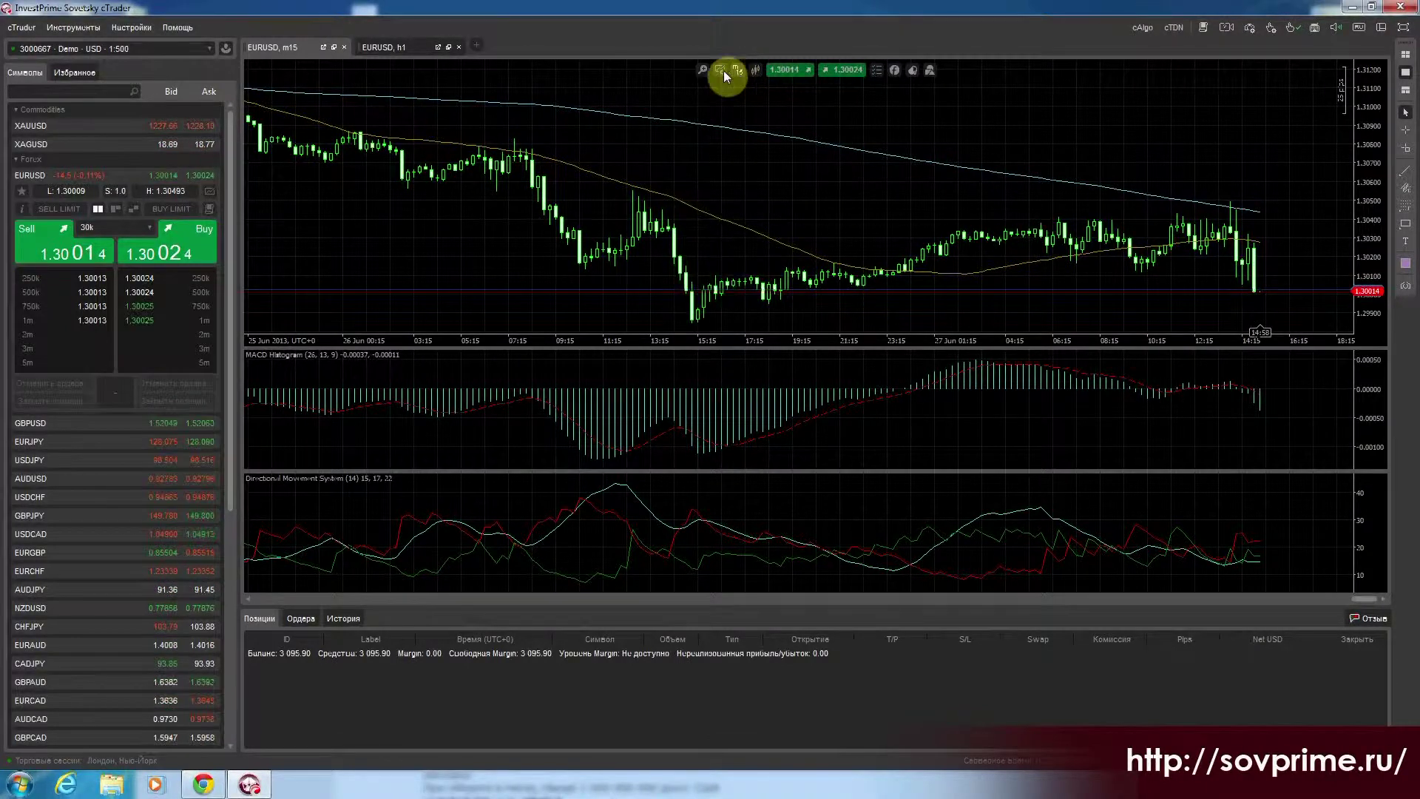
- Apply the Volatility template to the EURUSD m15 chart
left_click(721, 69)
left_click(713, 77)
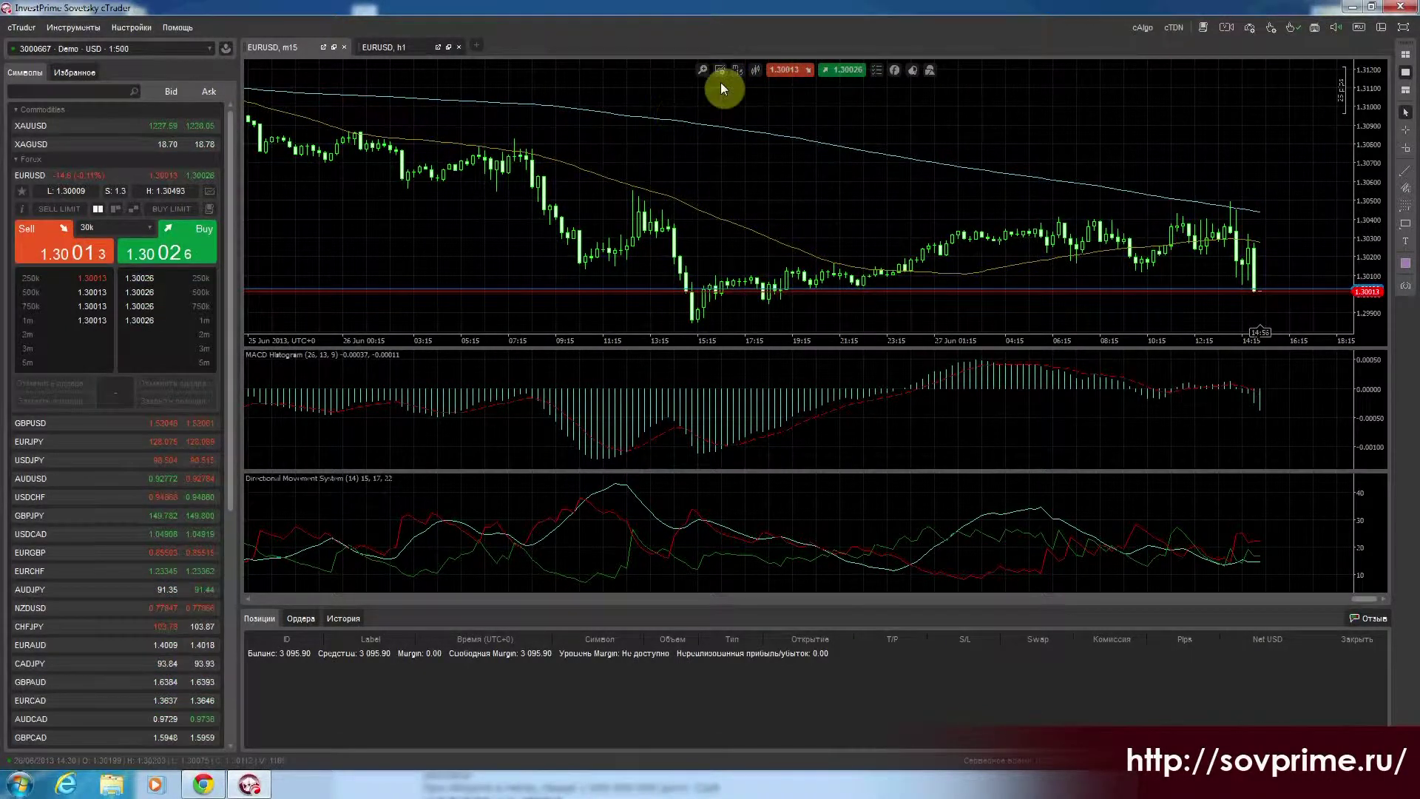
left_click(721, 70)
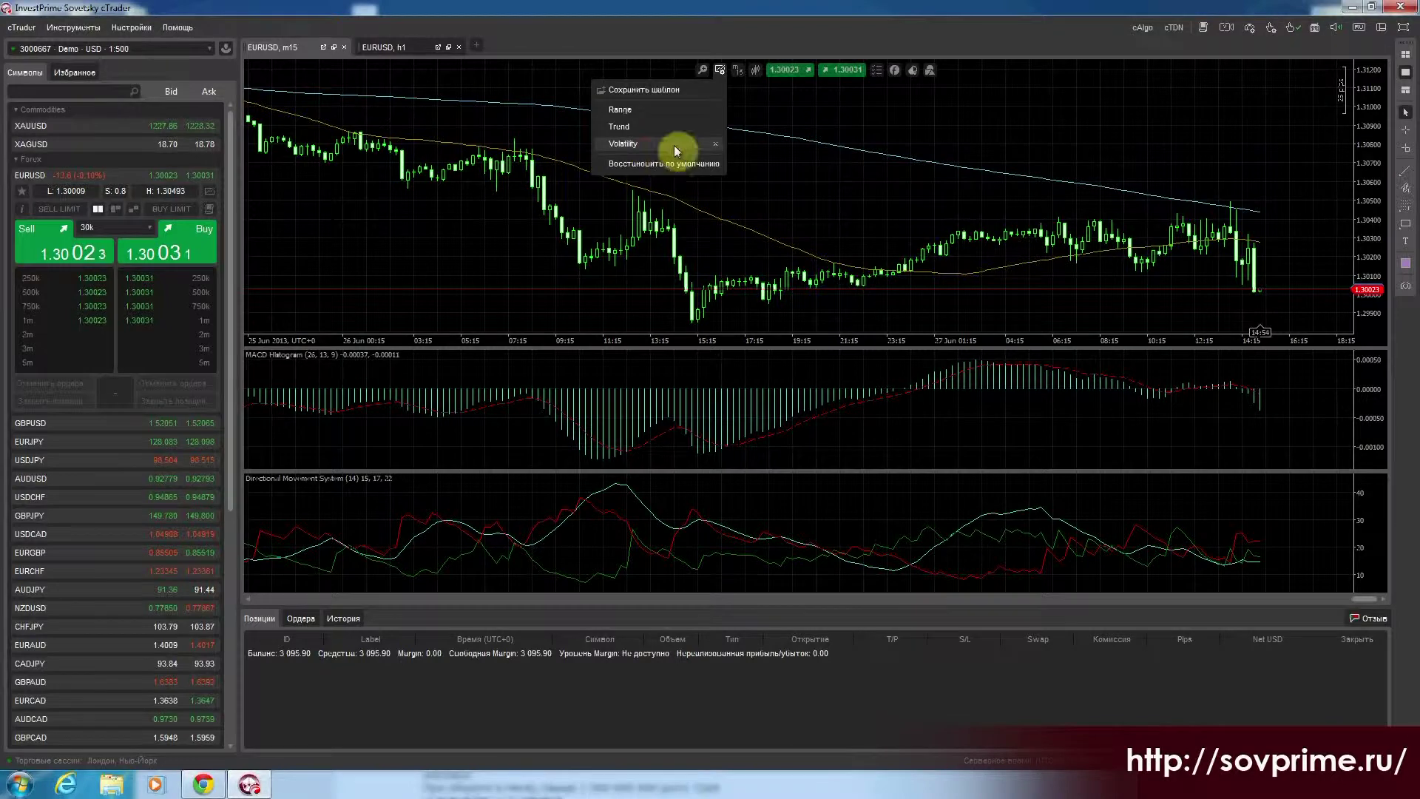
left_click(673, 144)
- Apply the Range template to the EURUSD m15 chart
left_click(699, 77)
left_click(720, 69)
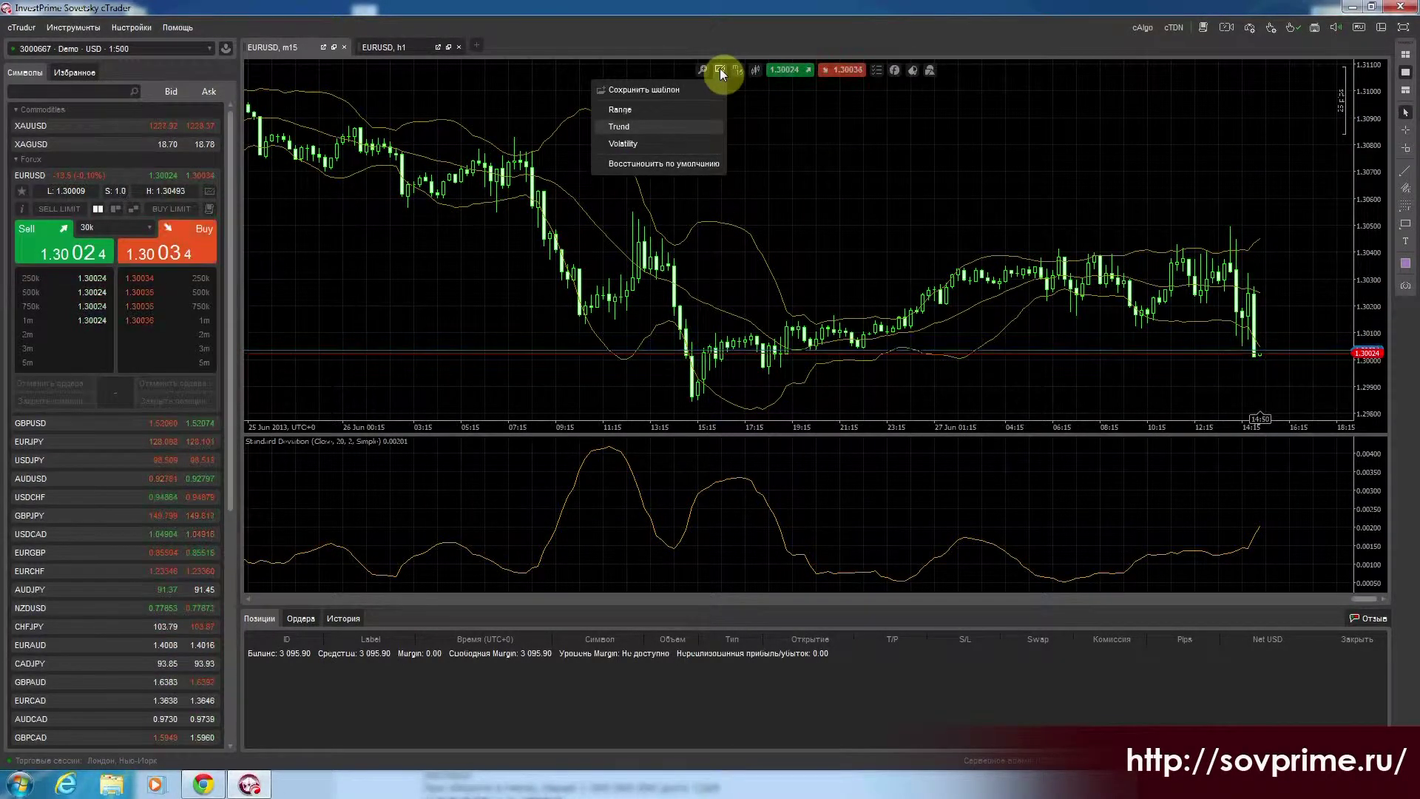
left_click(629, 127)
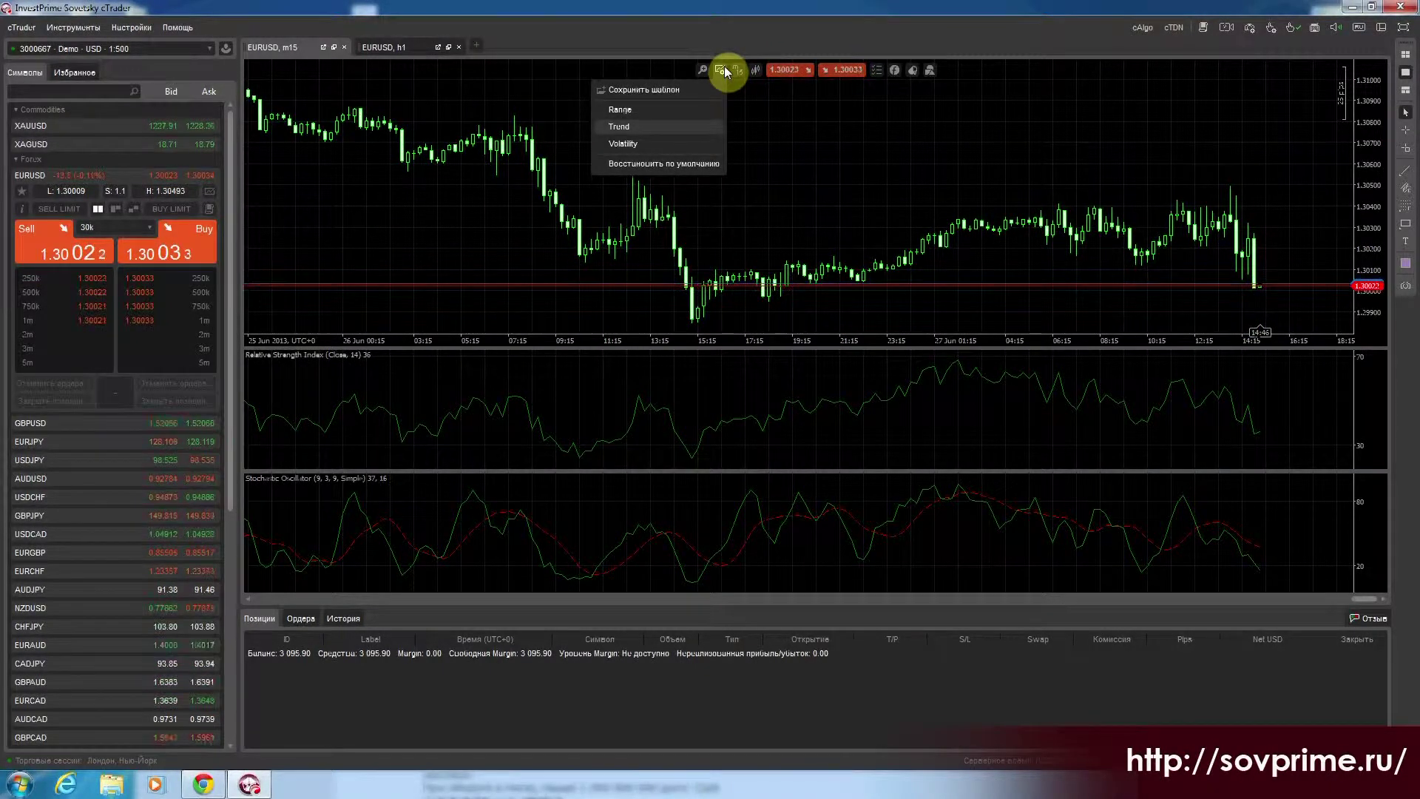
- Restore the chart's default template and decline deleting the saved Trend template
left_click(714, 128)
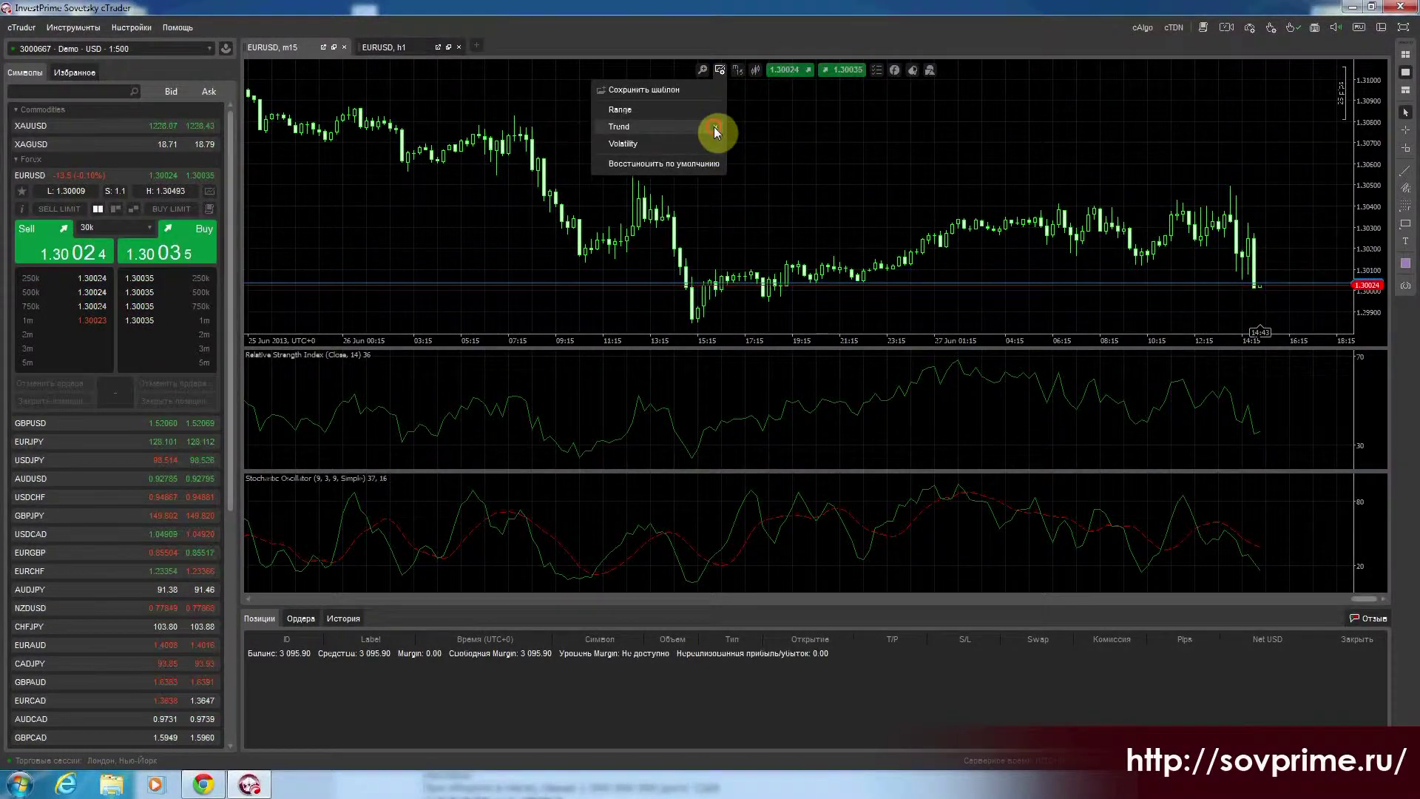
left_click(687, 162)
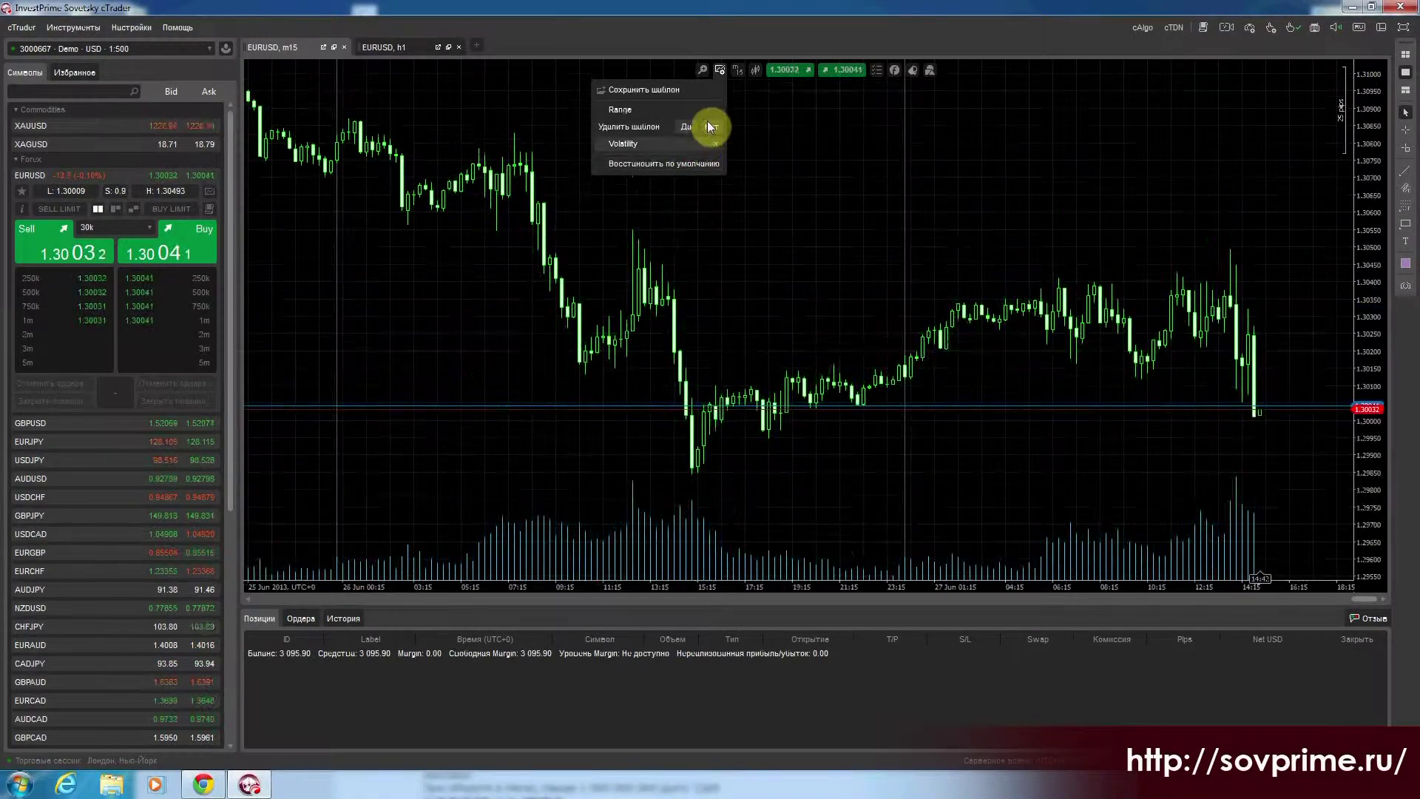
left_click(709, 128)
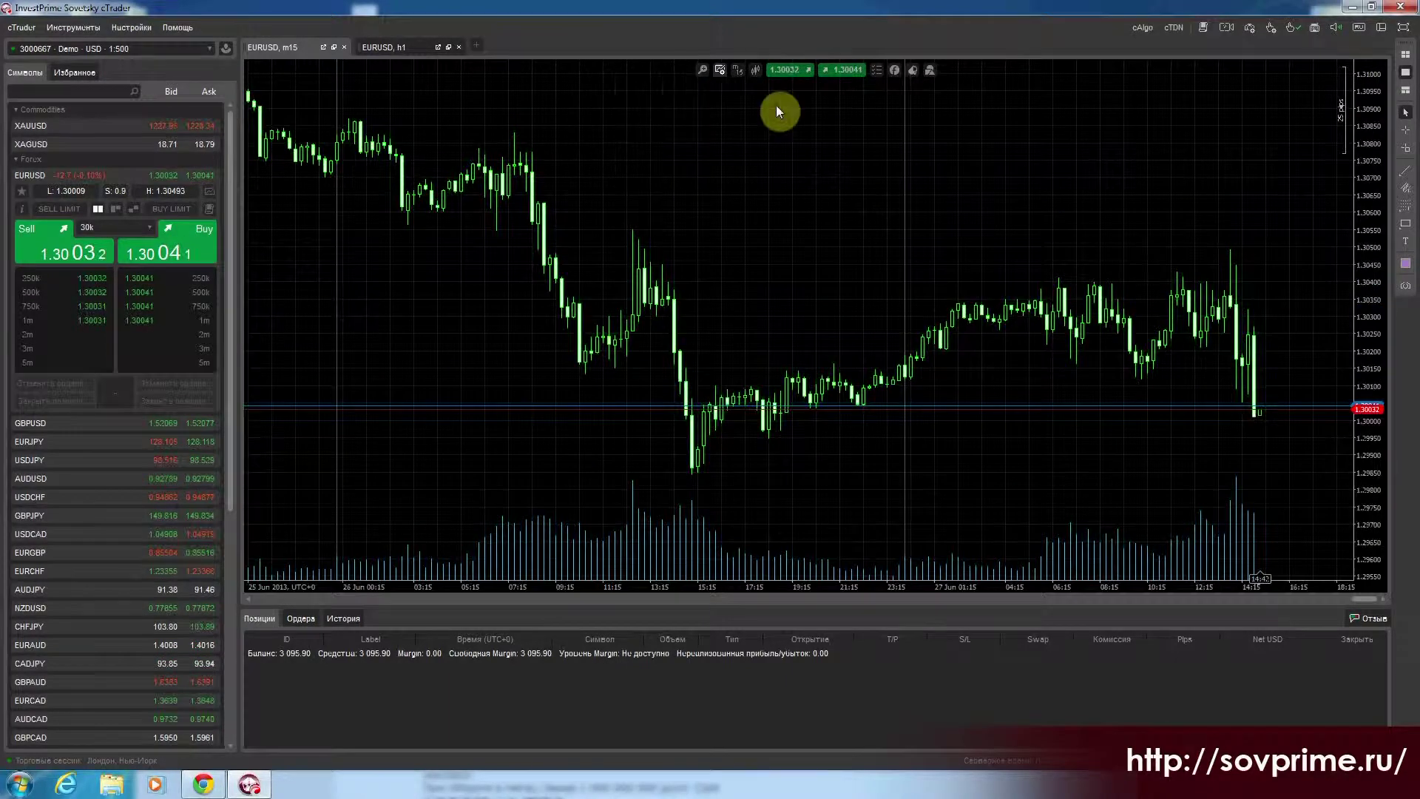
- Try the 5-minute and 4-hour timeframes on the first EURUSD chart
left_click(738, 71)
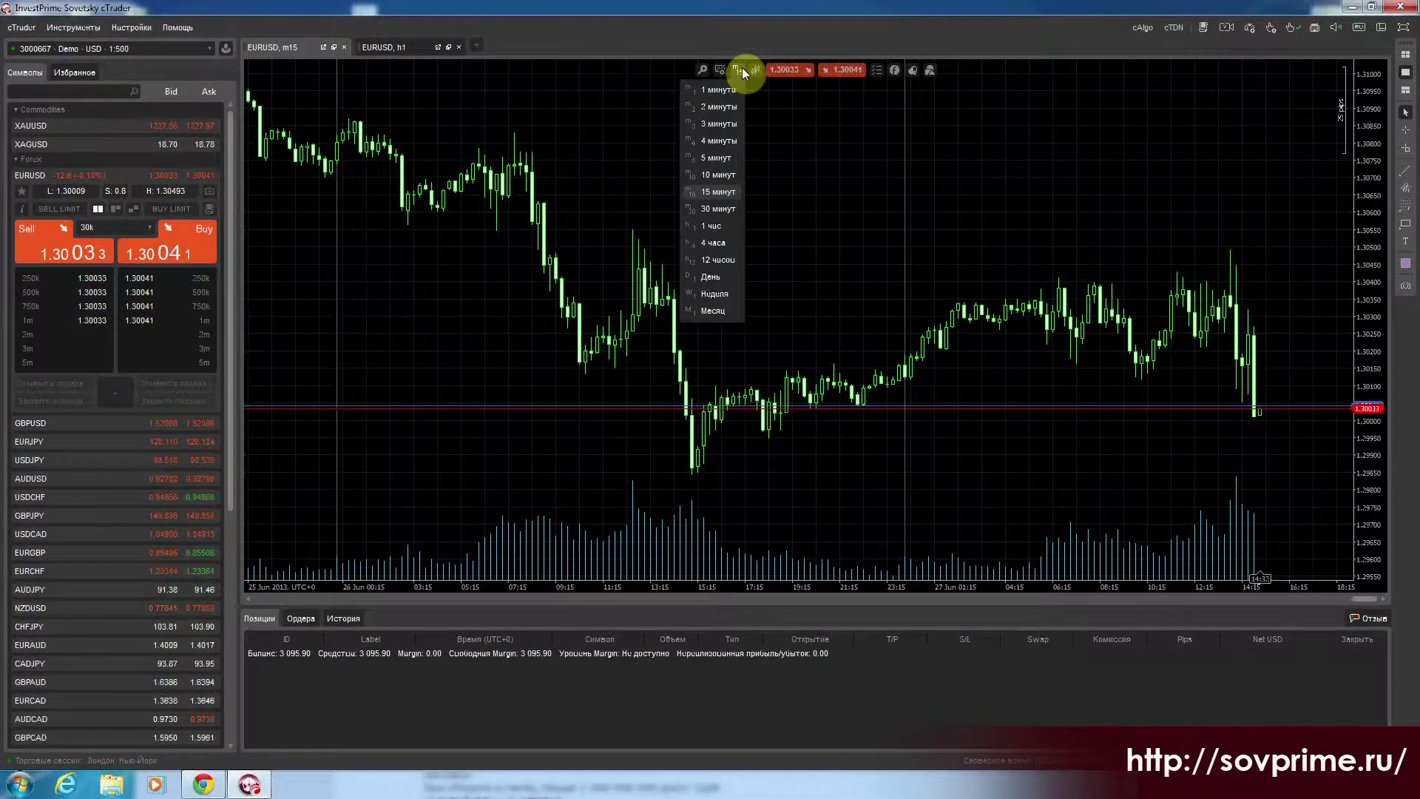
left_click(713, 152)
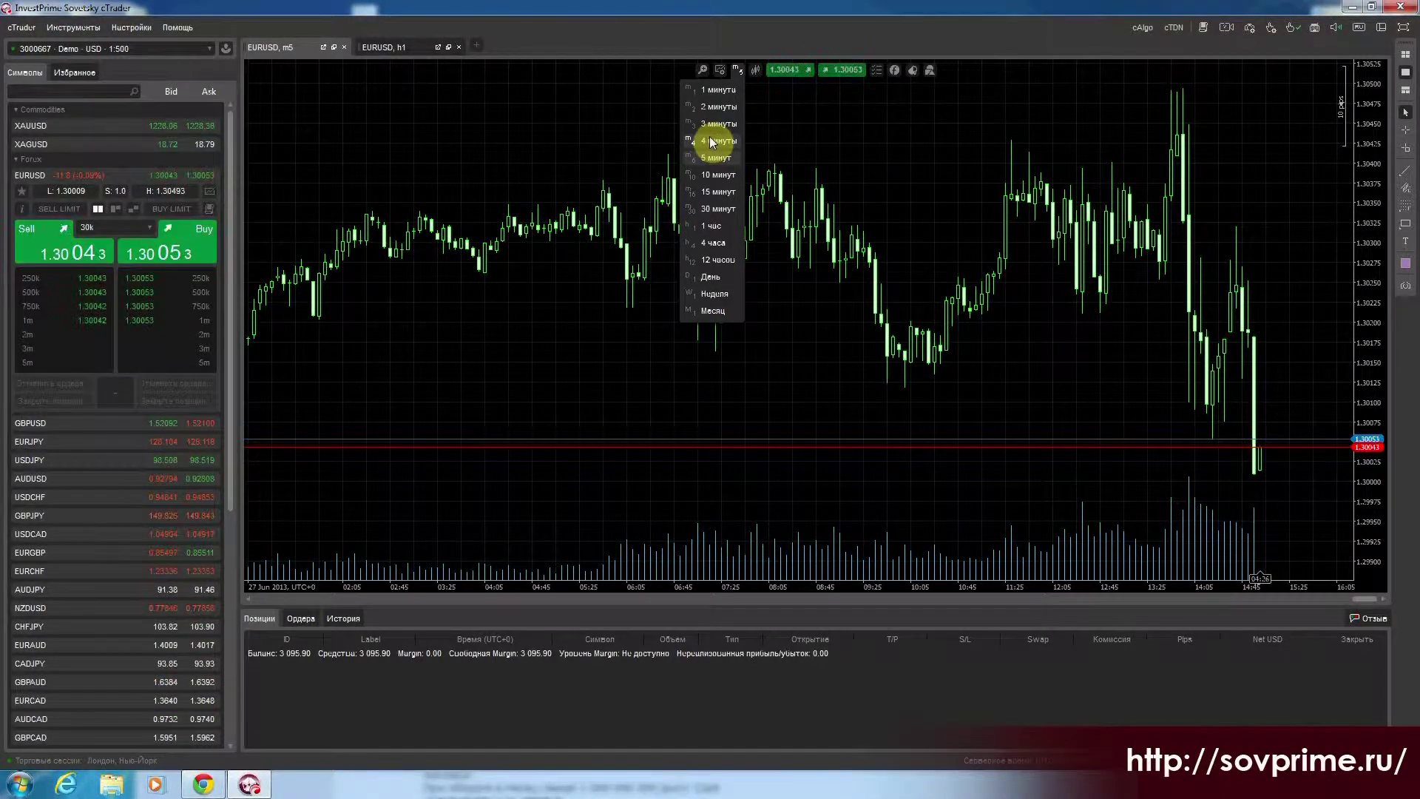
left_click(712, 242)
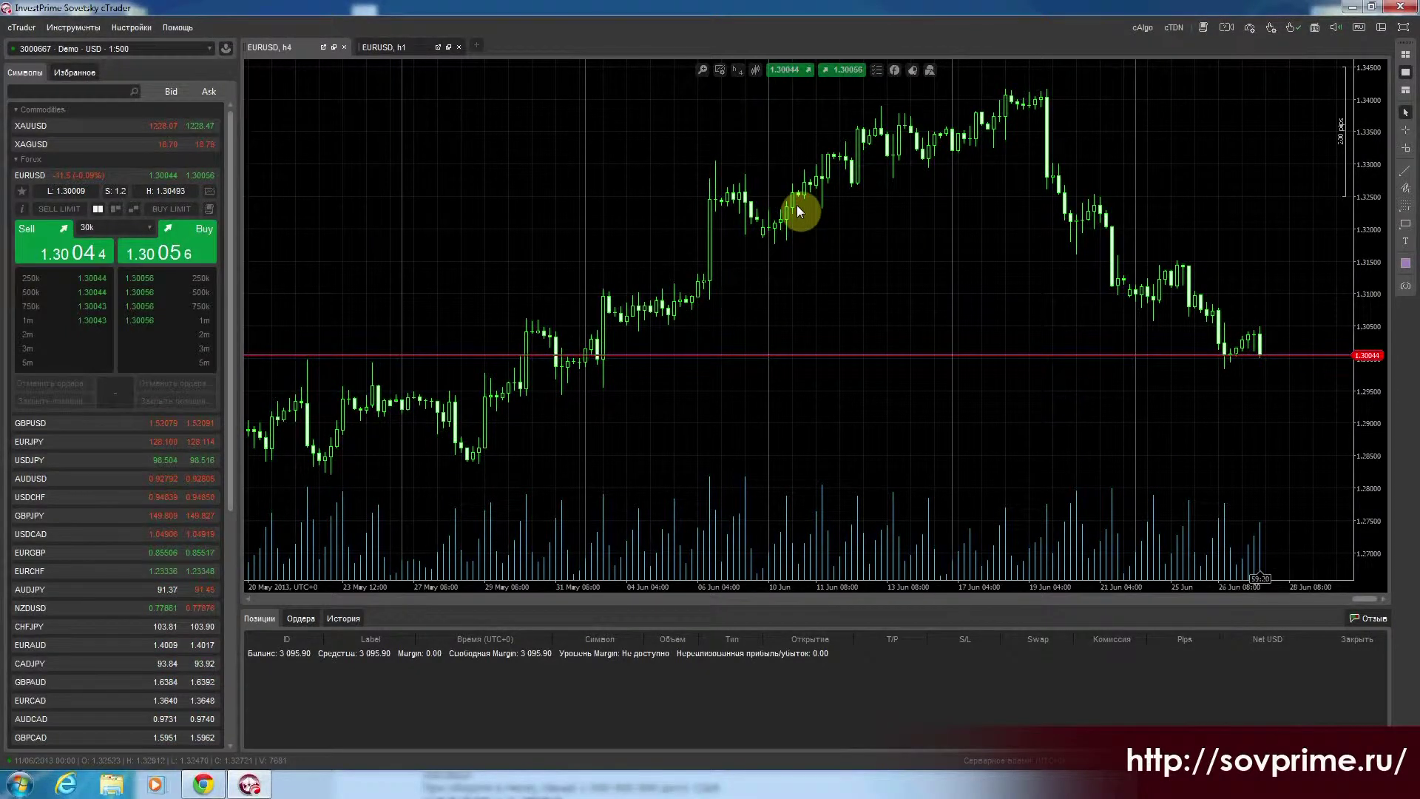
left_click(754, 73)
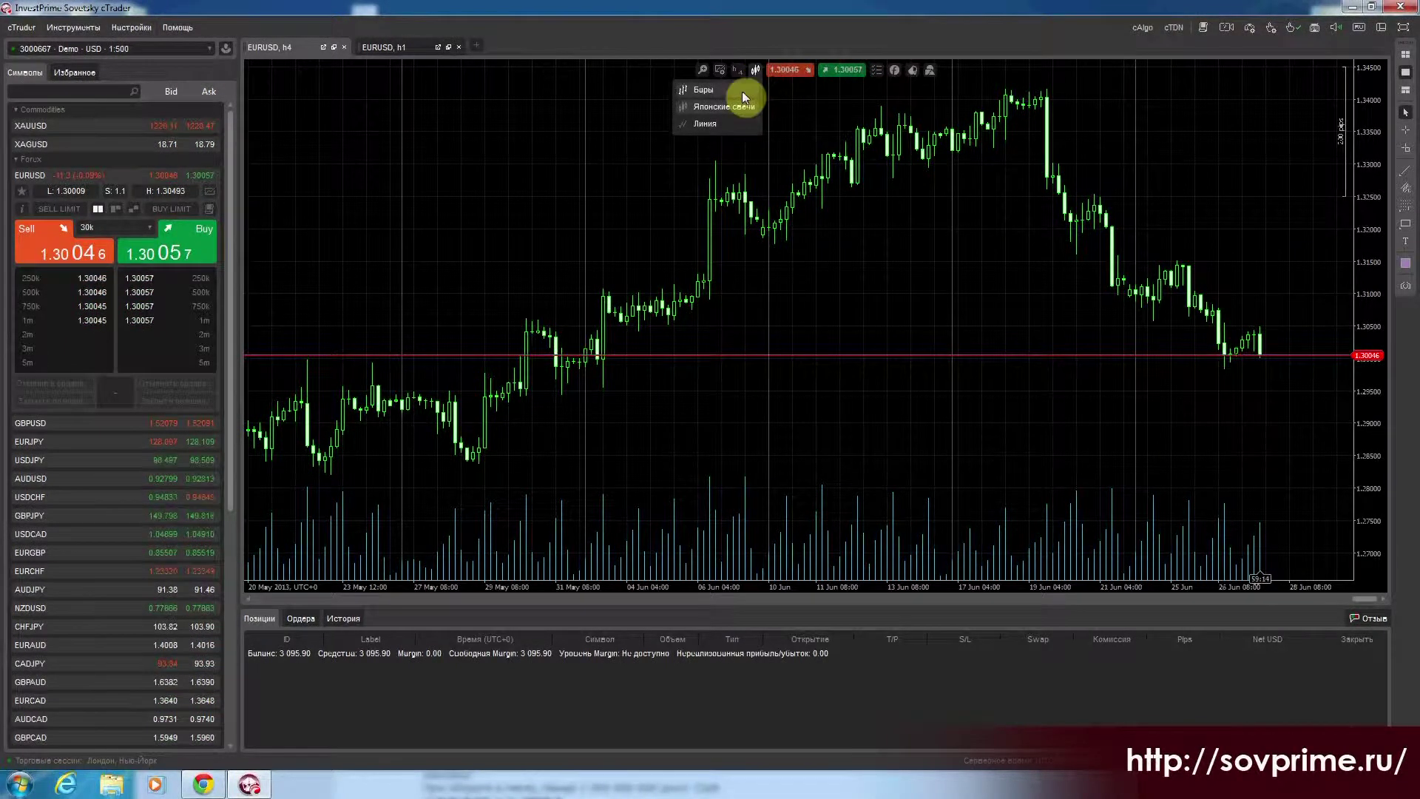
- Set the first EURUSD chart's timeframe to 1 hour and enlarge its candles by one zoom level
left_click(736, 70)
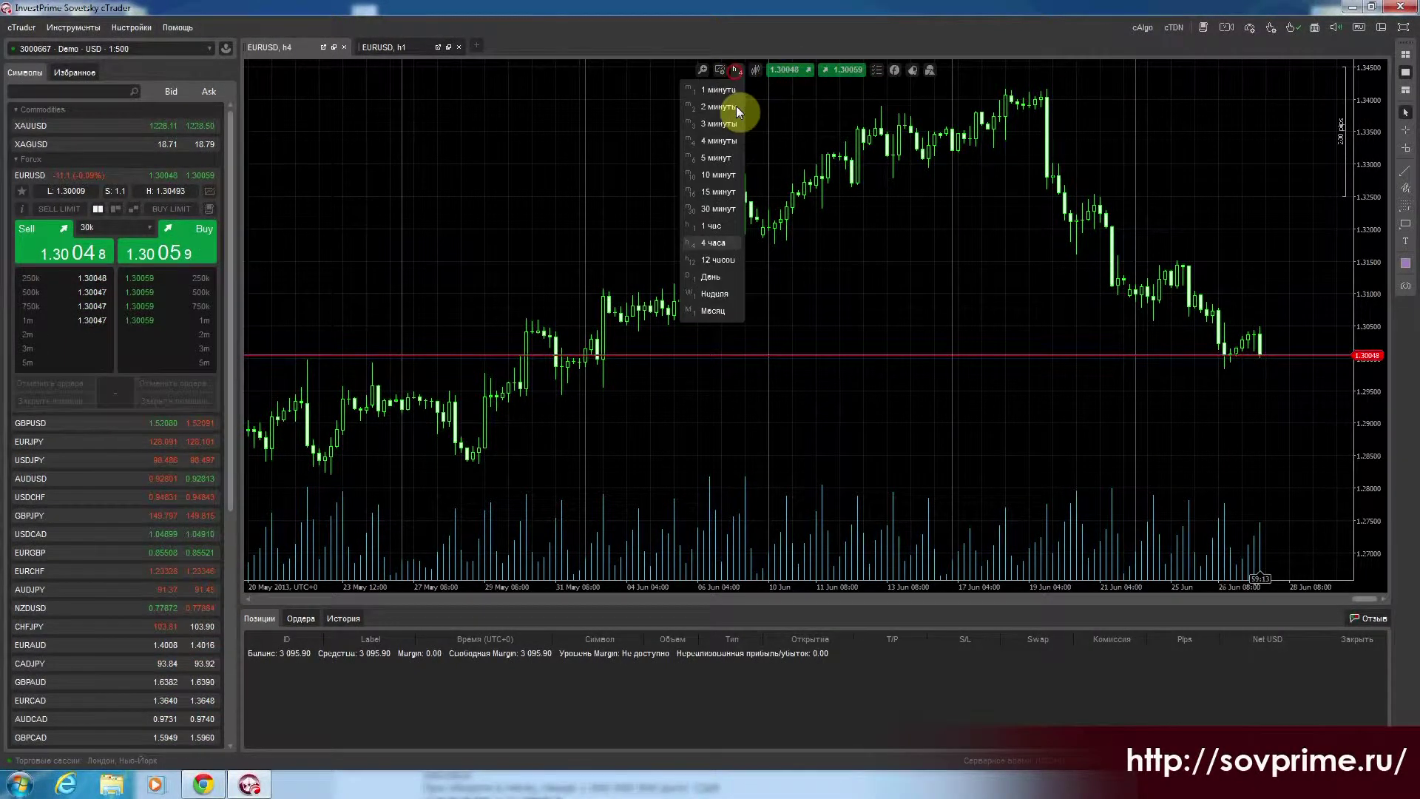
left_click(710, 225)
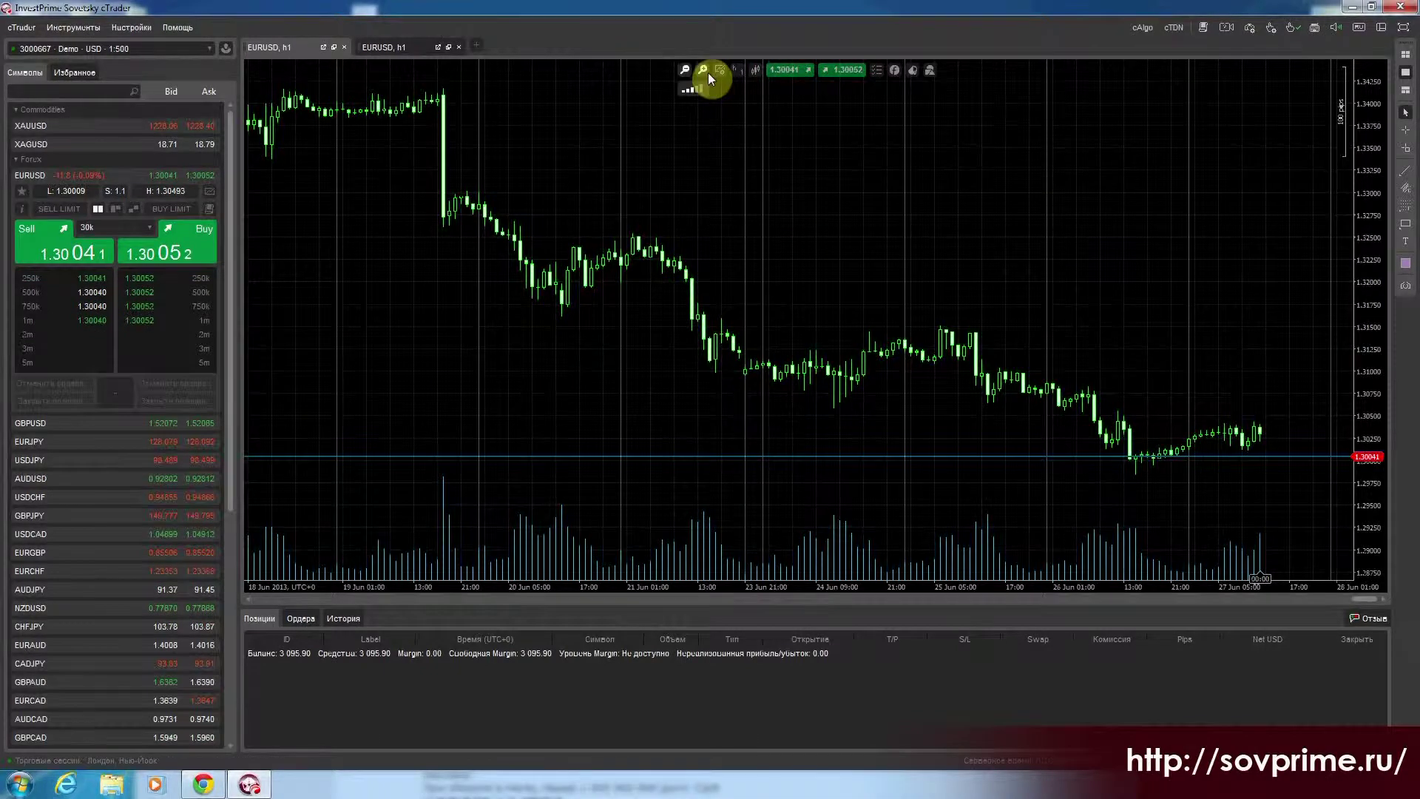
left_click(705, 70)
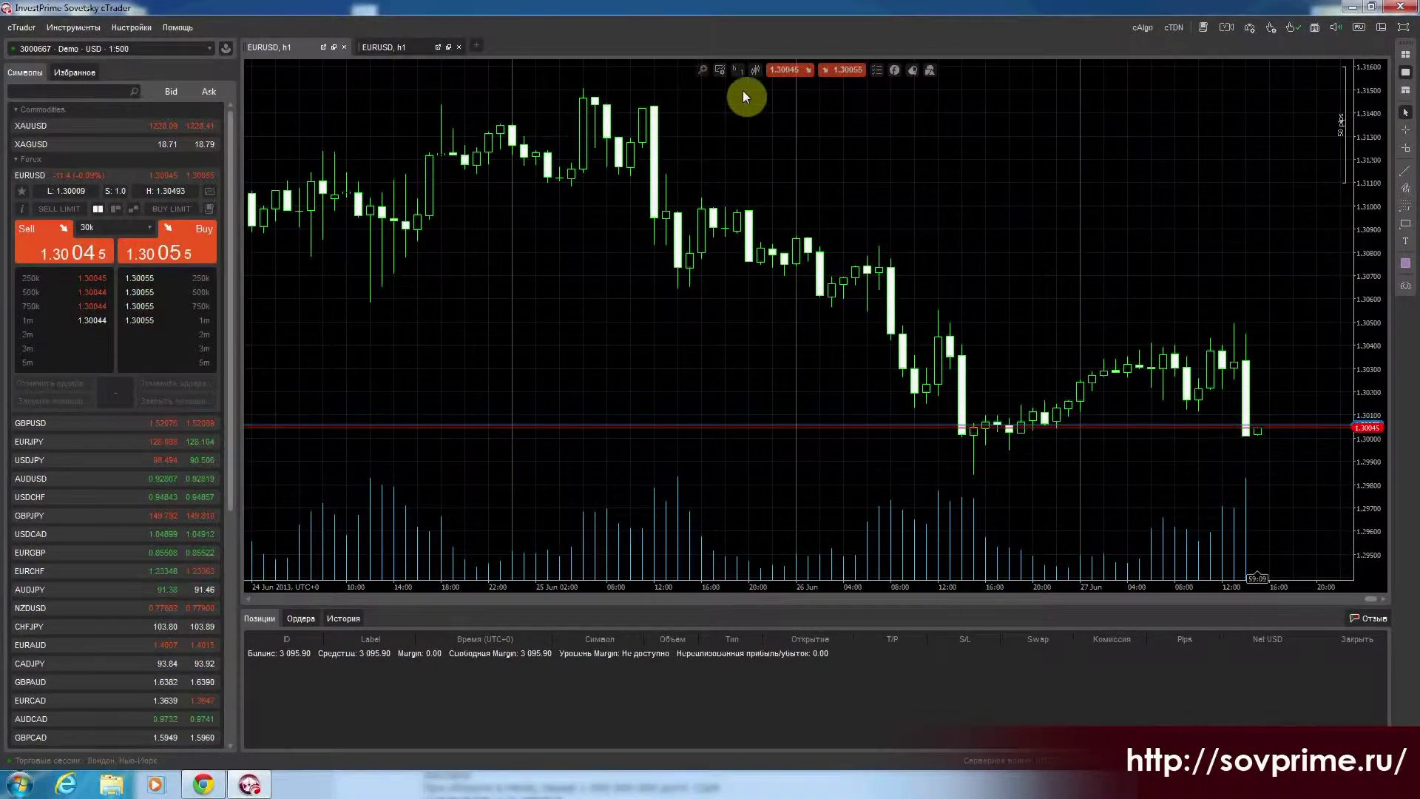
- Try the bar and line chart types on the EURUSD h1 chart and return to Japanese candlesticks
left_click(755, 71)
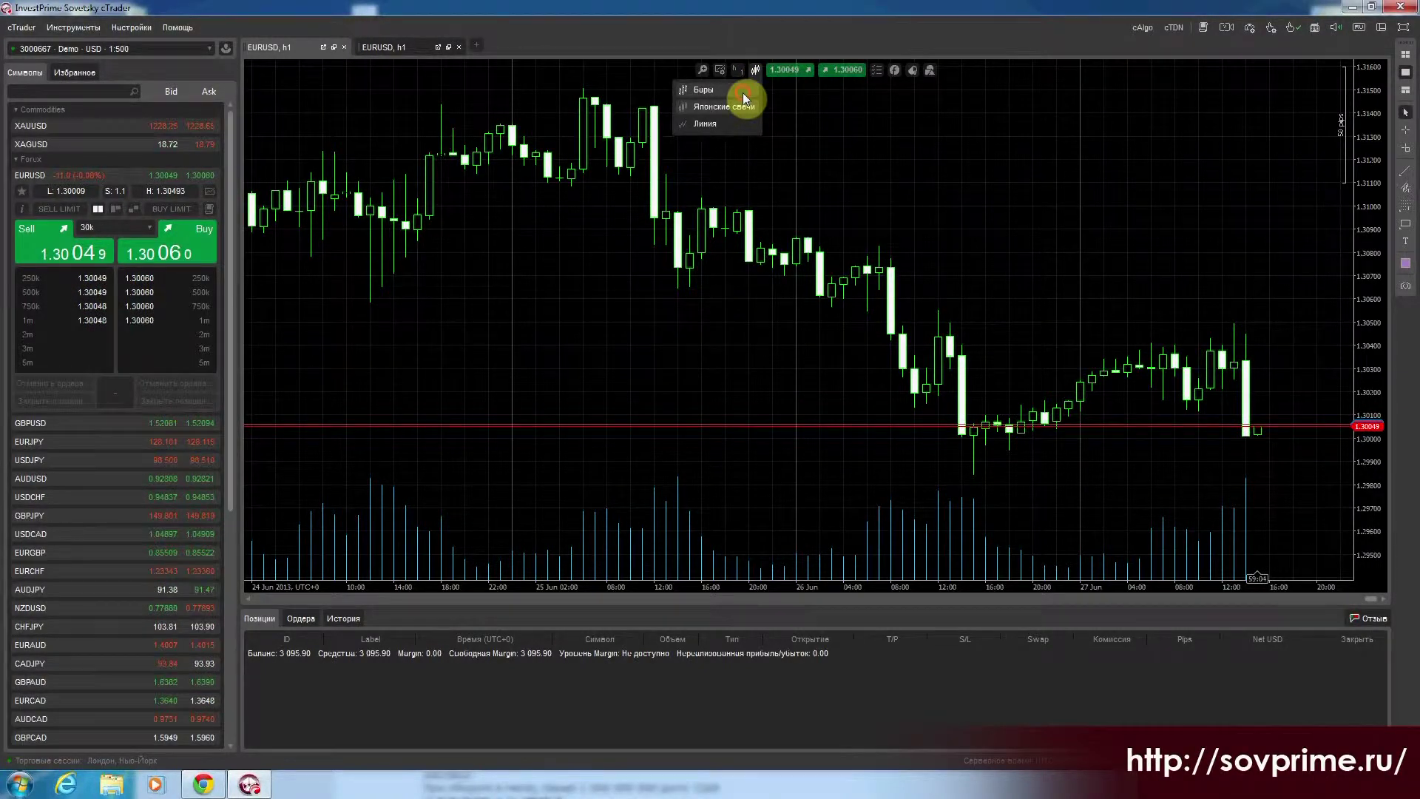
left_click(743, 92)
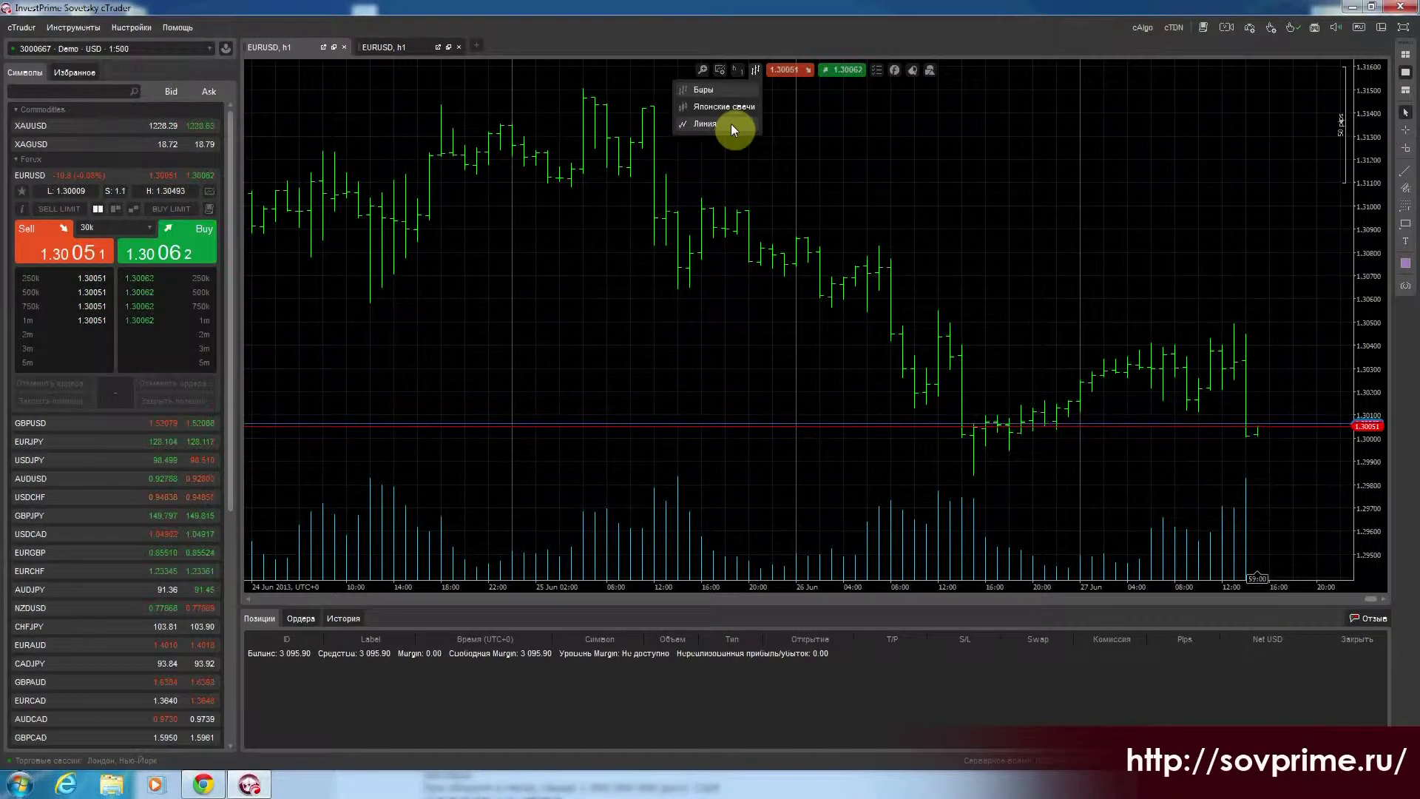
left_click(731, 125)
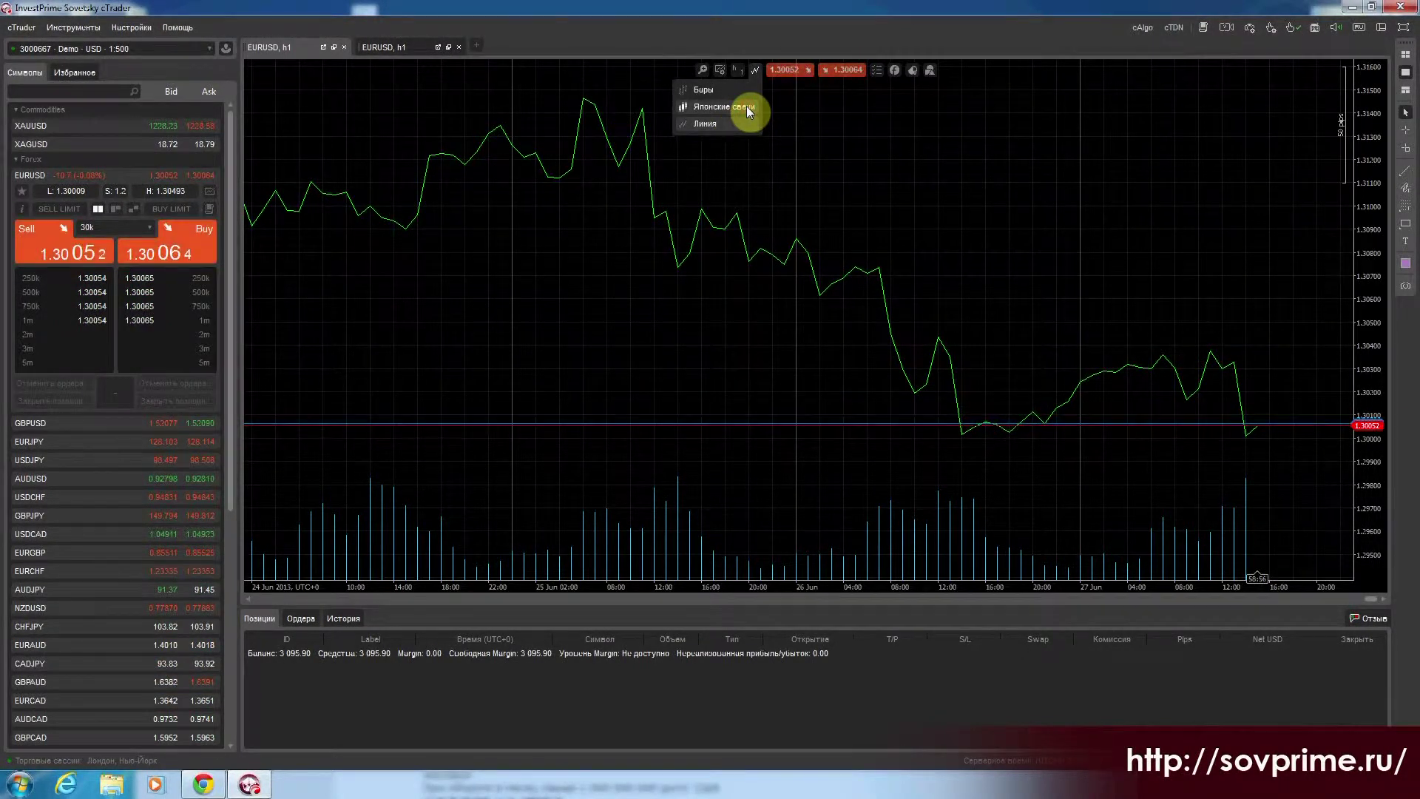
left_click(747, 107)
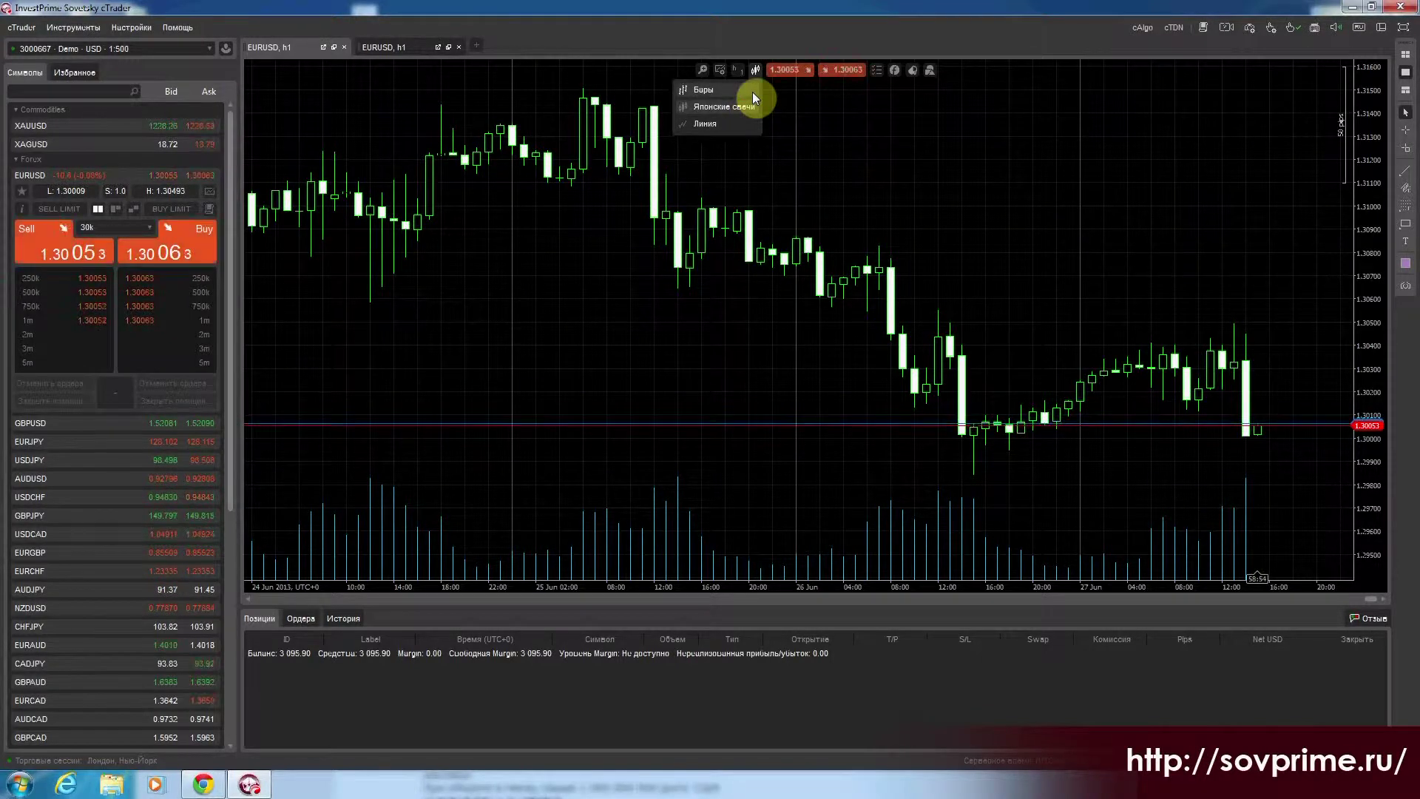
- Show the available volumes for quick trading on the EURUSD chart and close them without choosing one
left_click(794, 78)
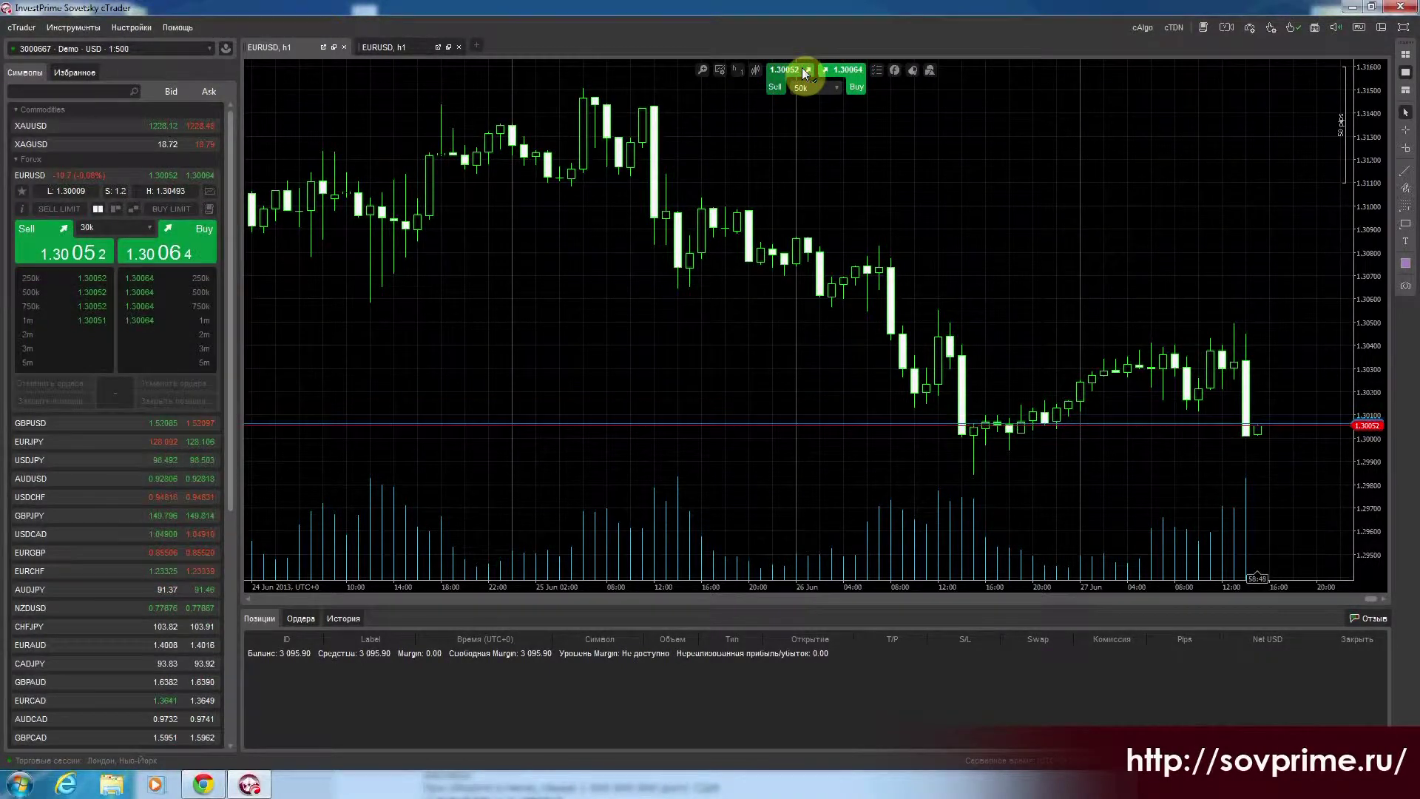
left_click(834, 89)
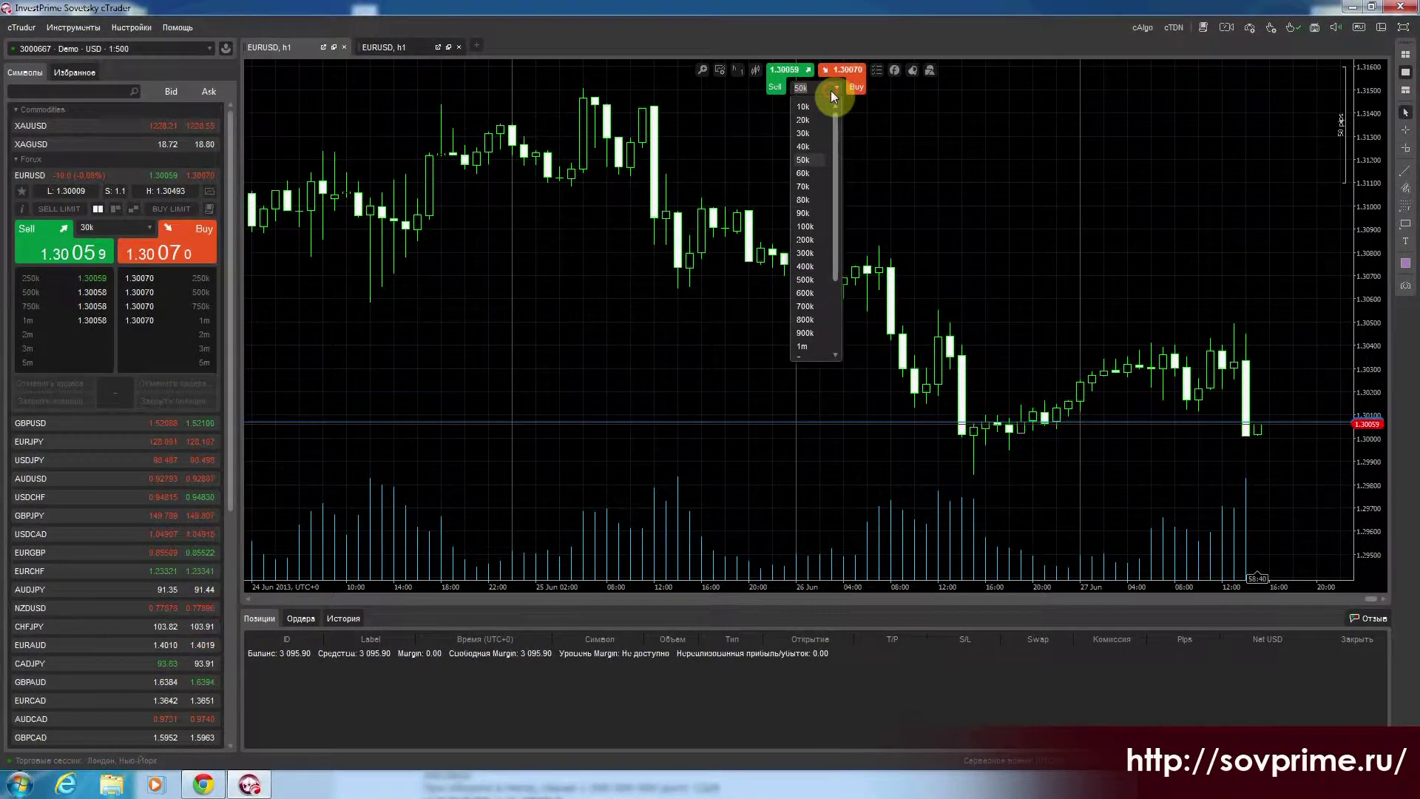
left_click(832, 89)
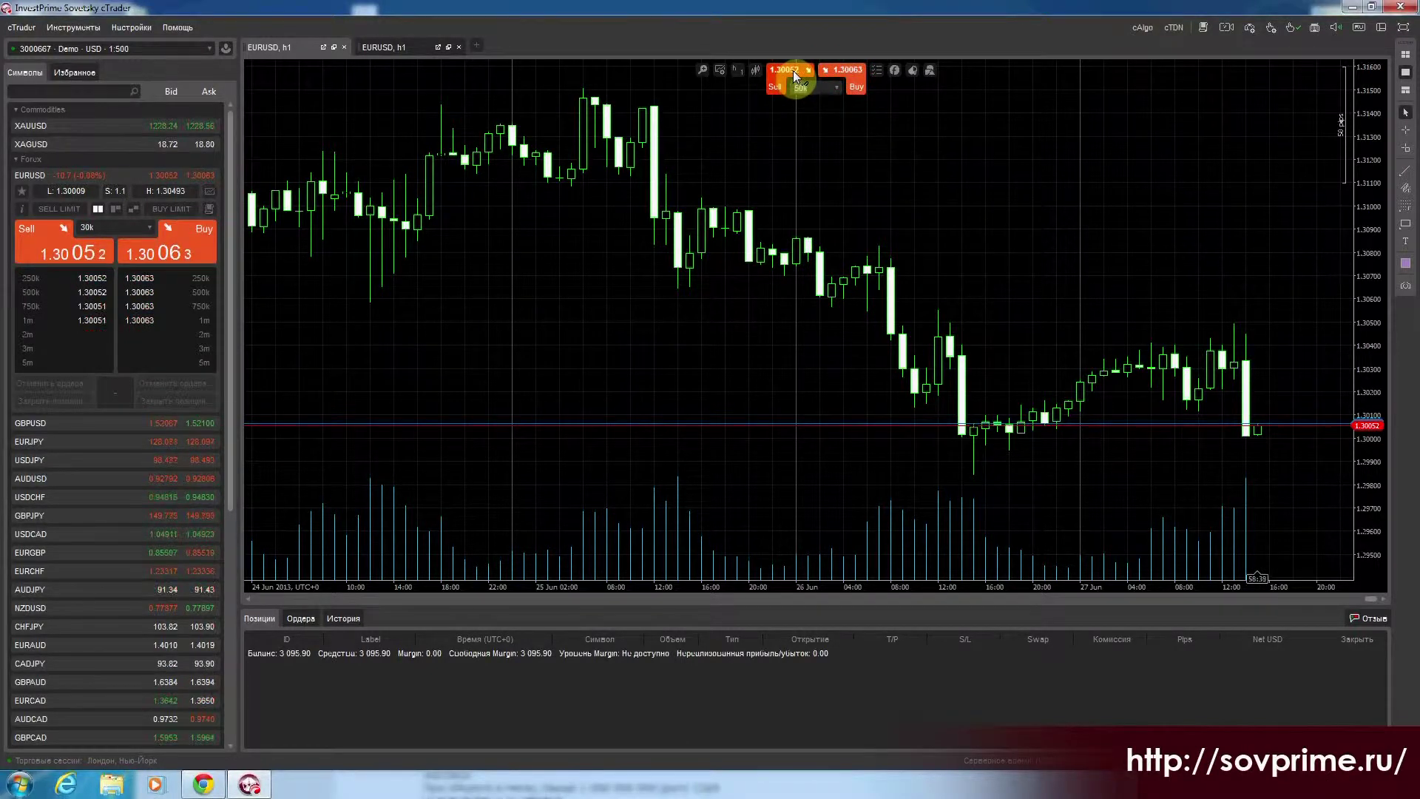
- Hide the grid and the period separators on the EURUSD h1 chart
left_click(876, 70)
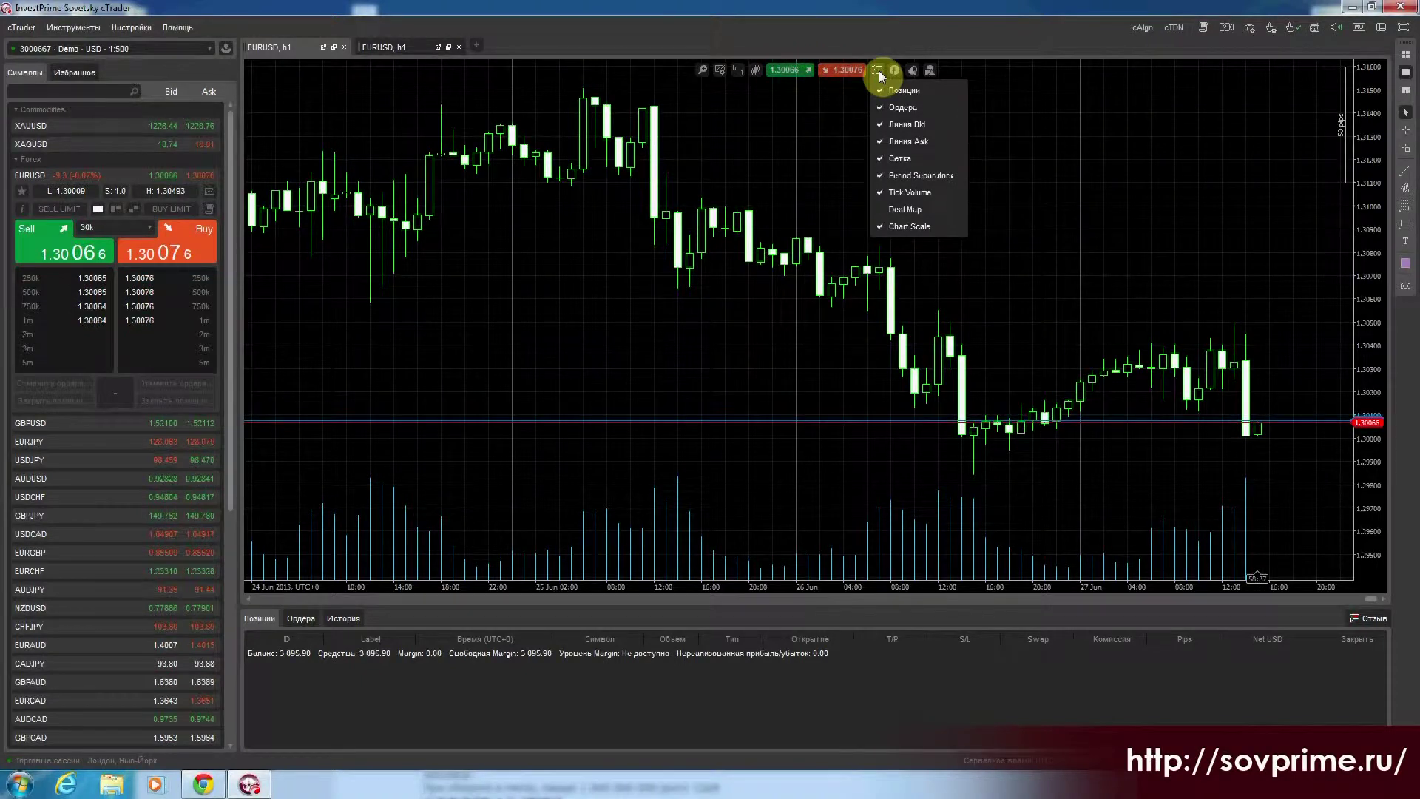
left_click(382, 172)
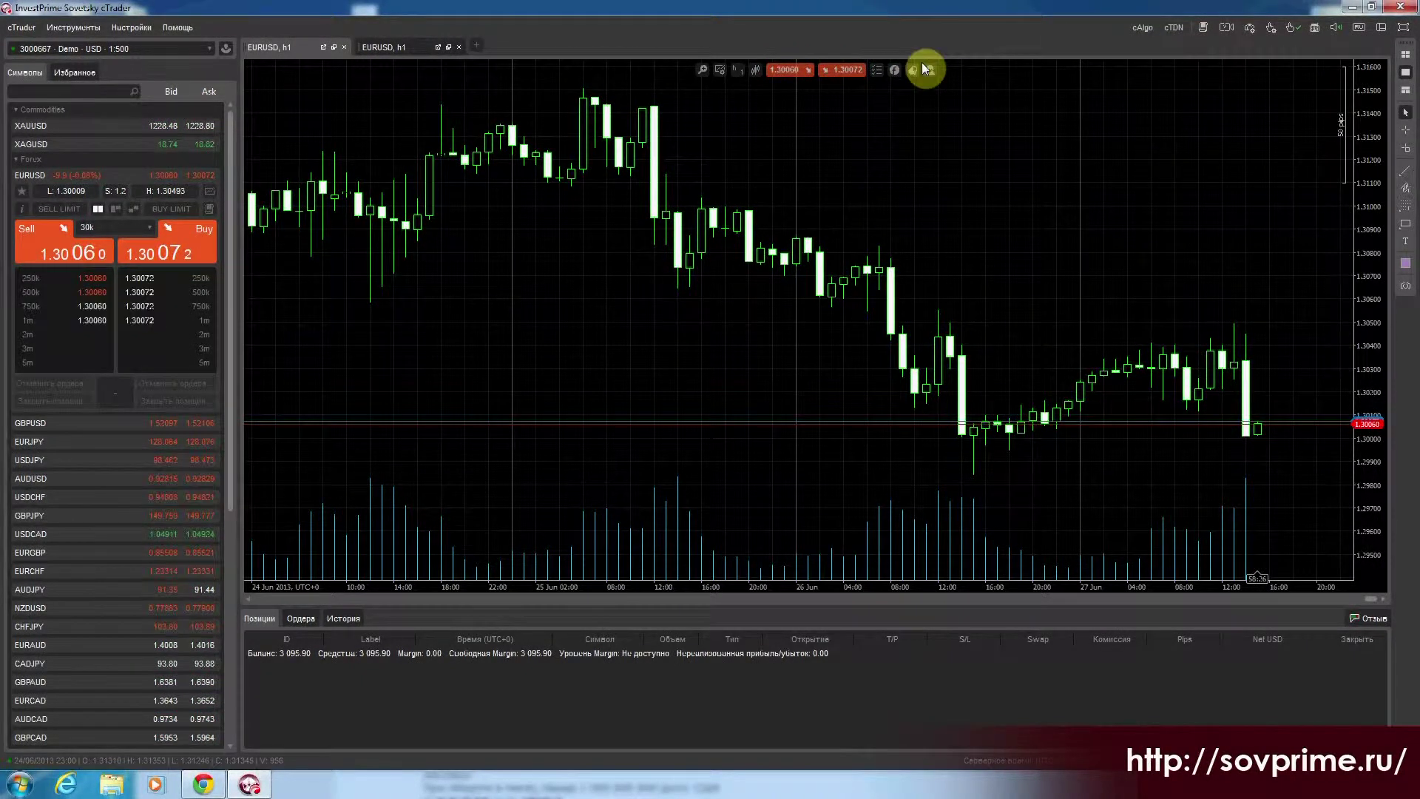
left_click(875, 69)
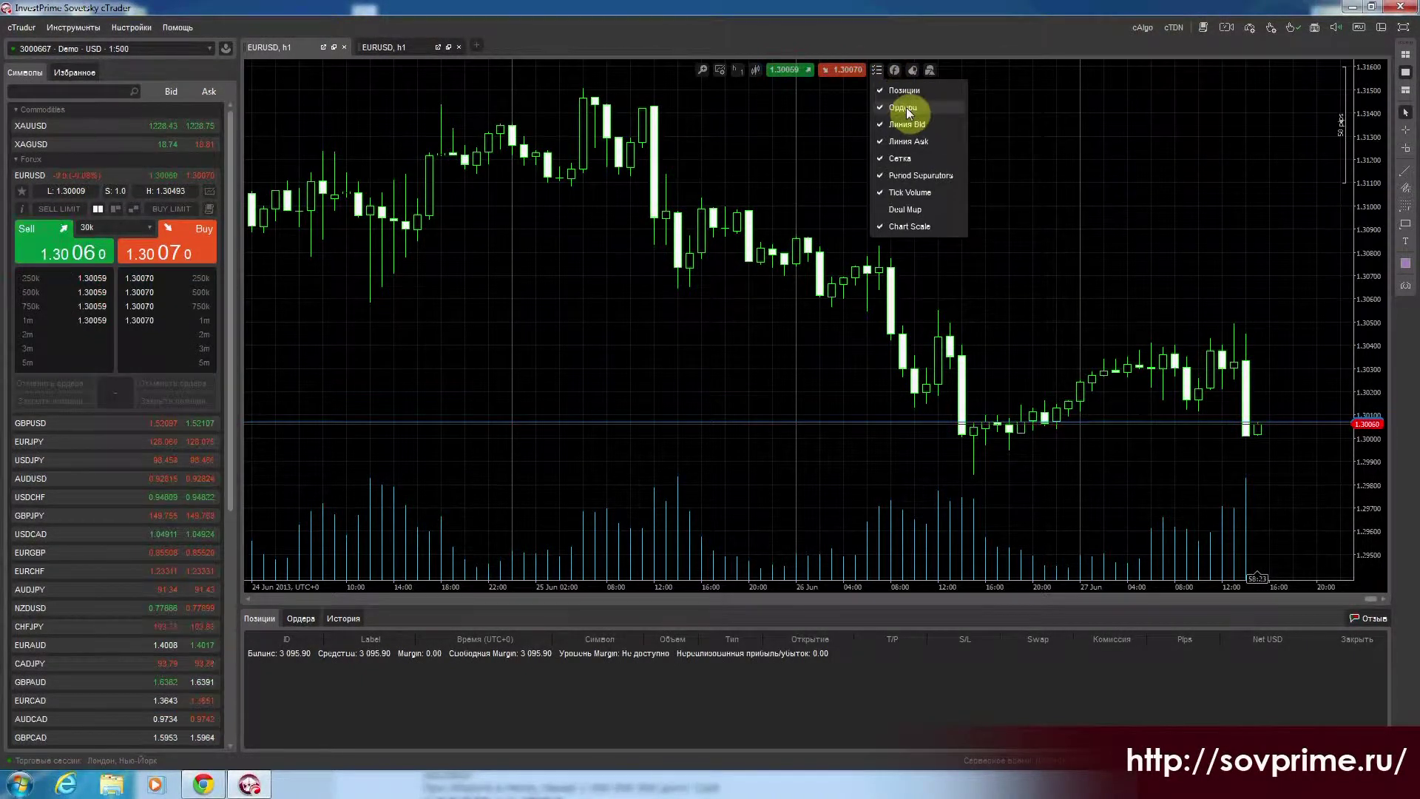
left_click(897, 162)
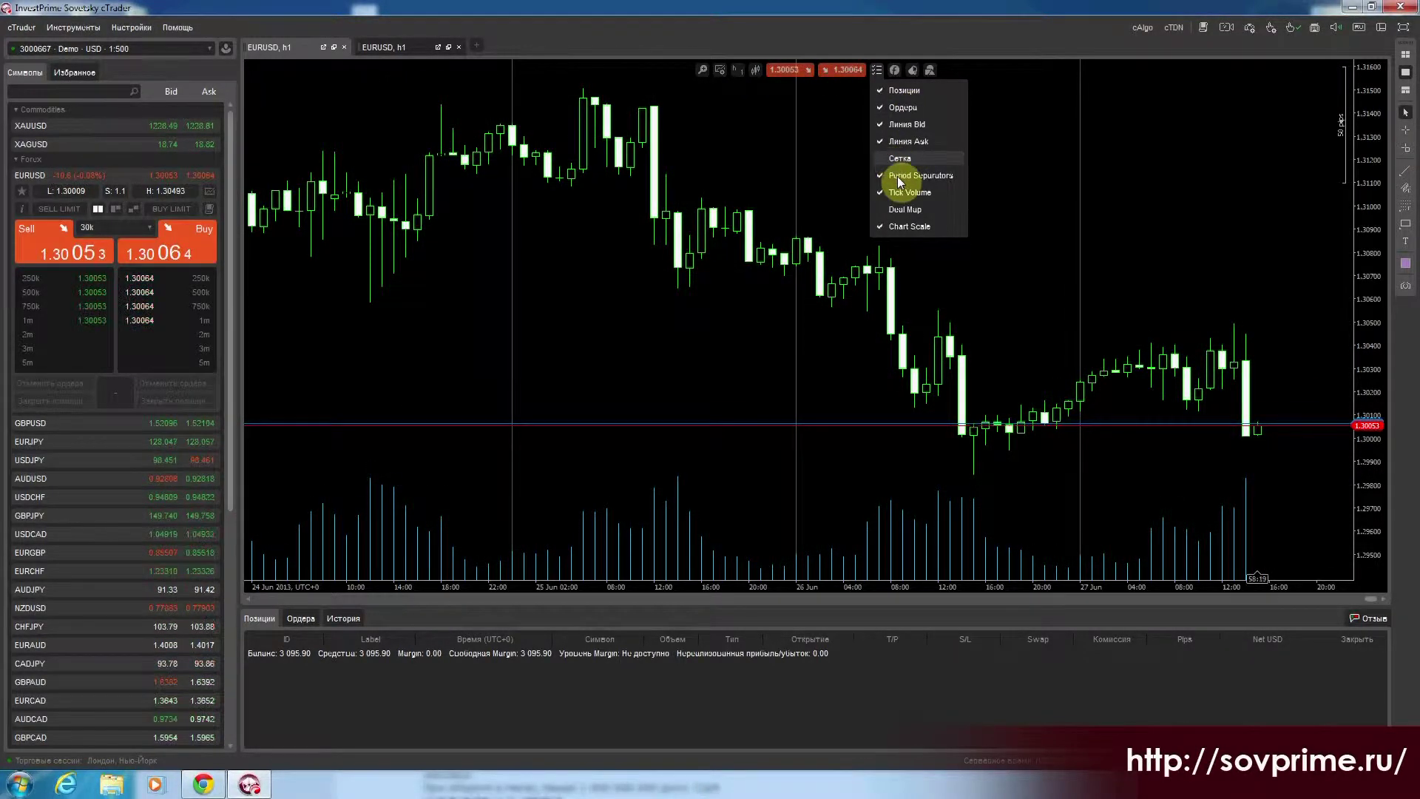
left_click(899, 179)
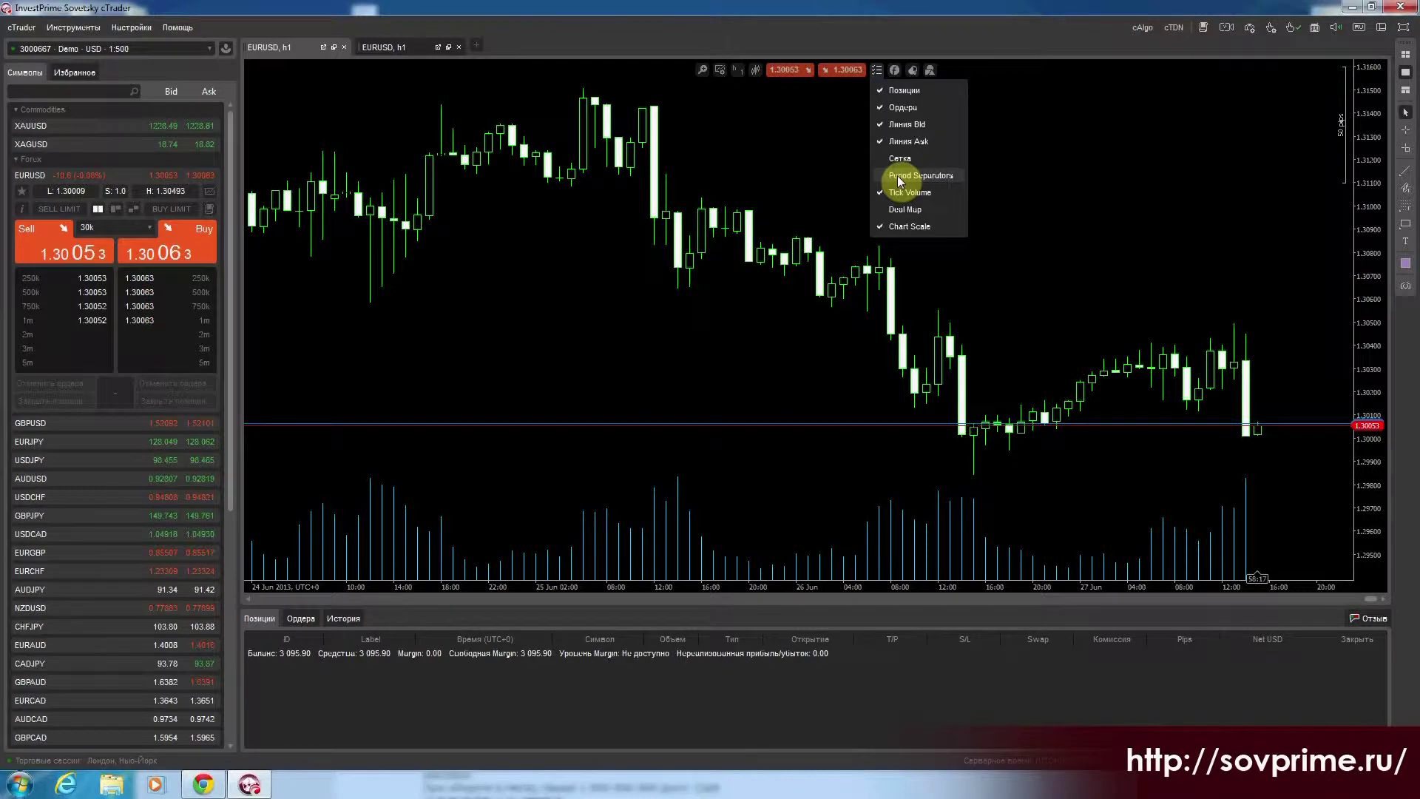
- Try hiding the chart scale, the Bid line and the Ask line on the EURUSD chart, and show all three again
left_click(926, 228)
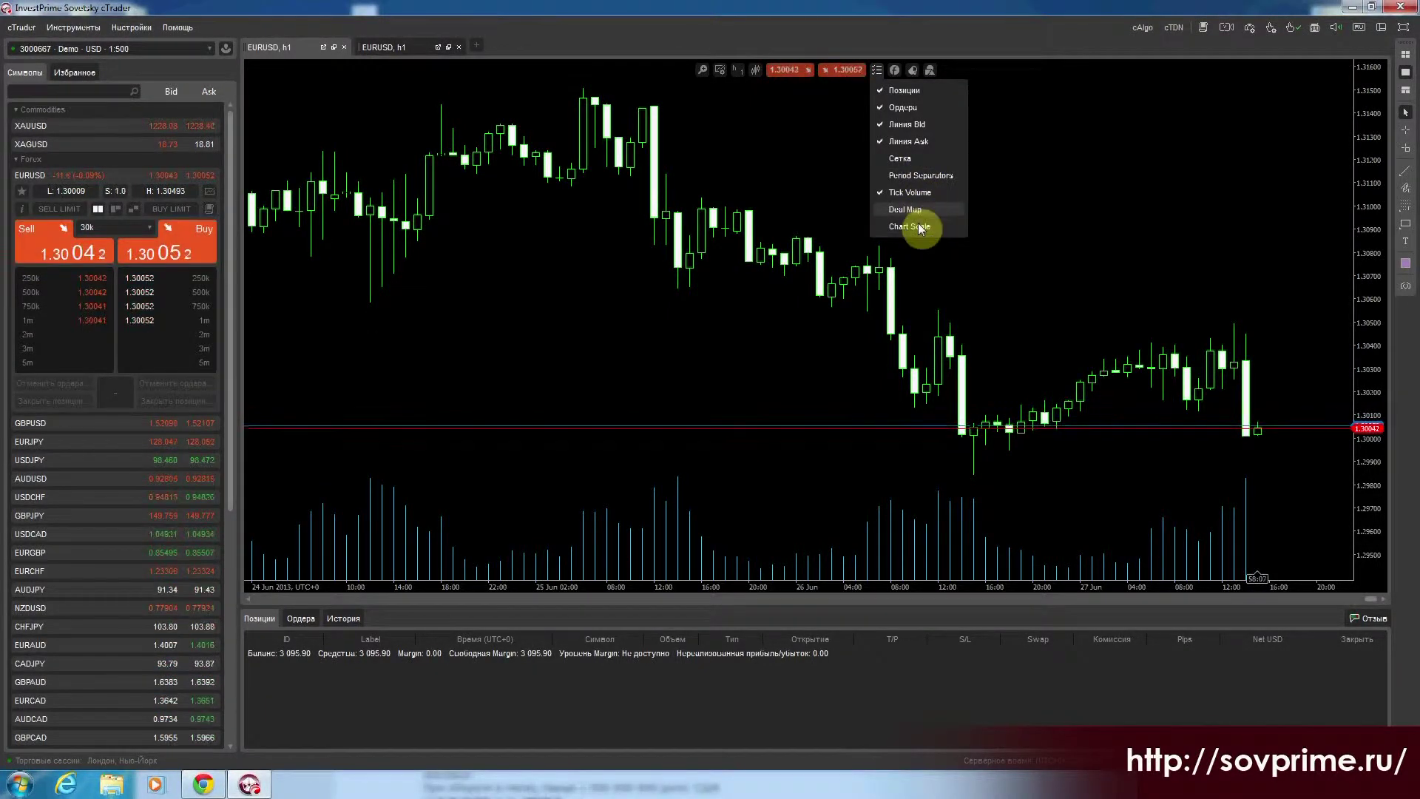
left_click(921, 228)
left_click(907, 124)
left_click(908, 123)
left_click(912, 143)
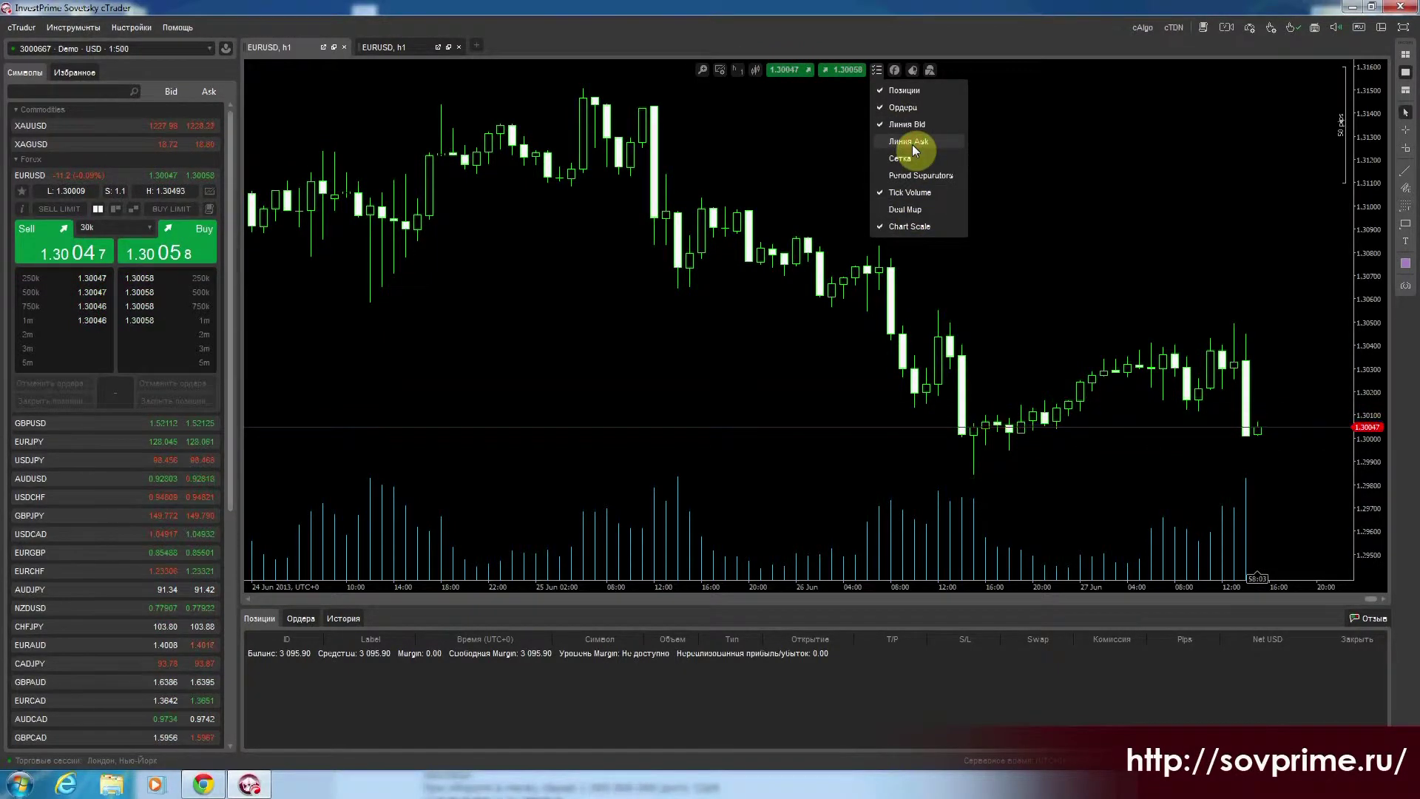
left_click(922, 131)
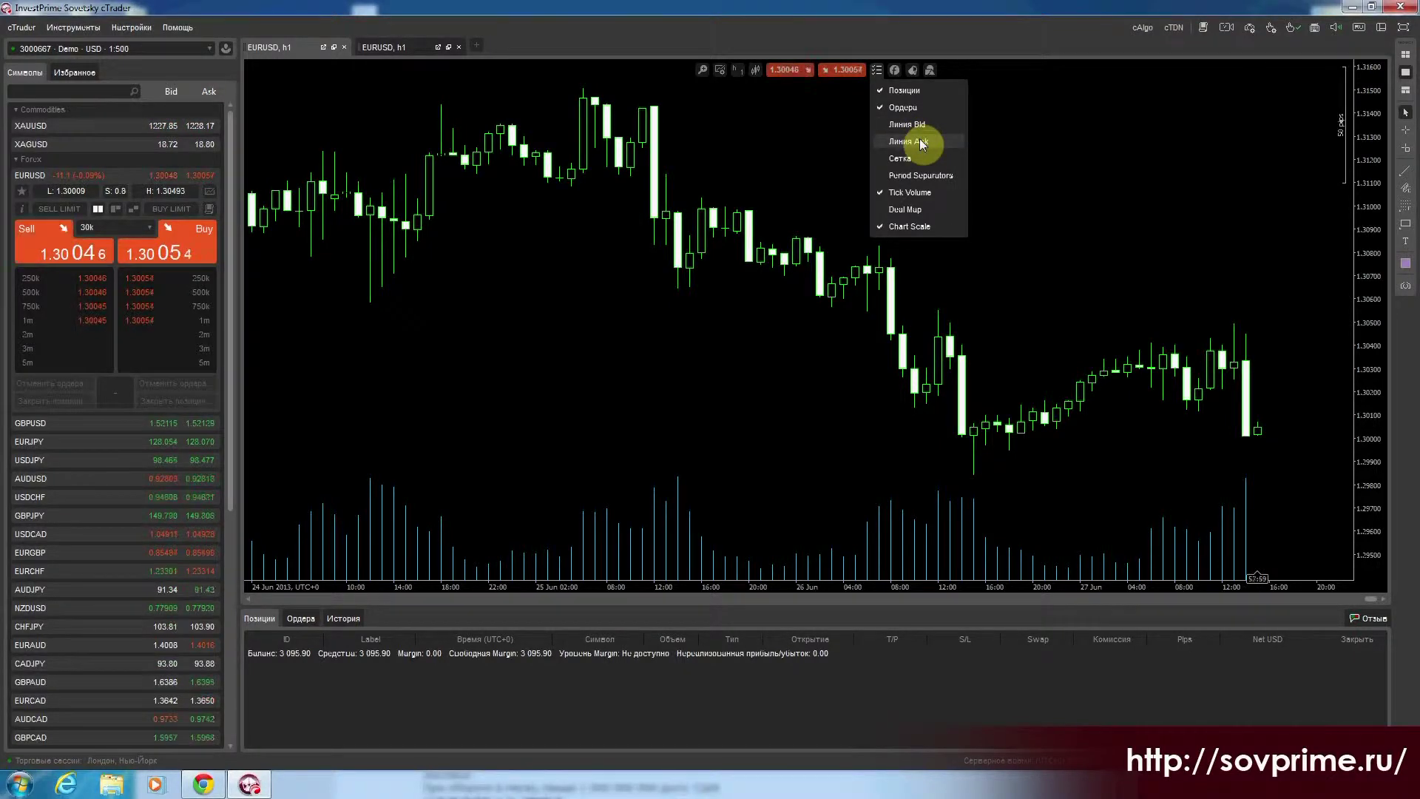
left_click(922, 141)
left_click(926, 131)
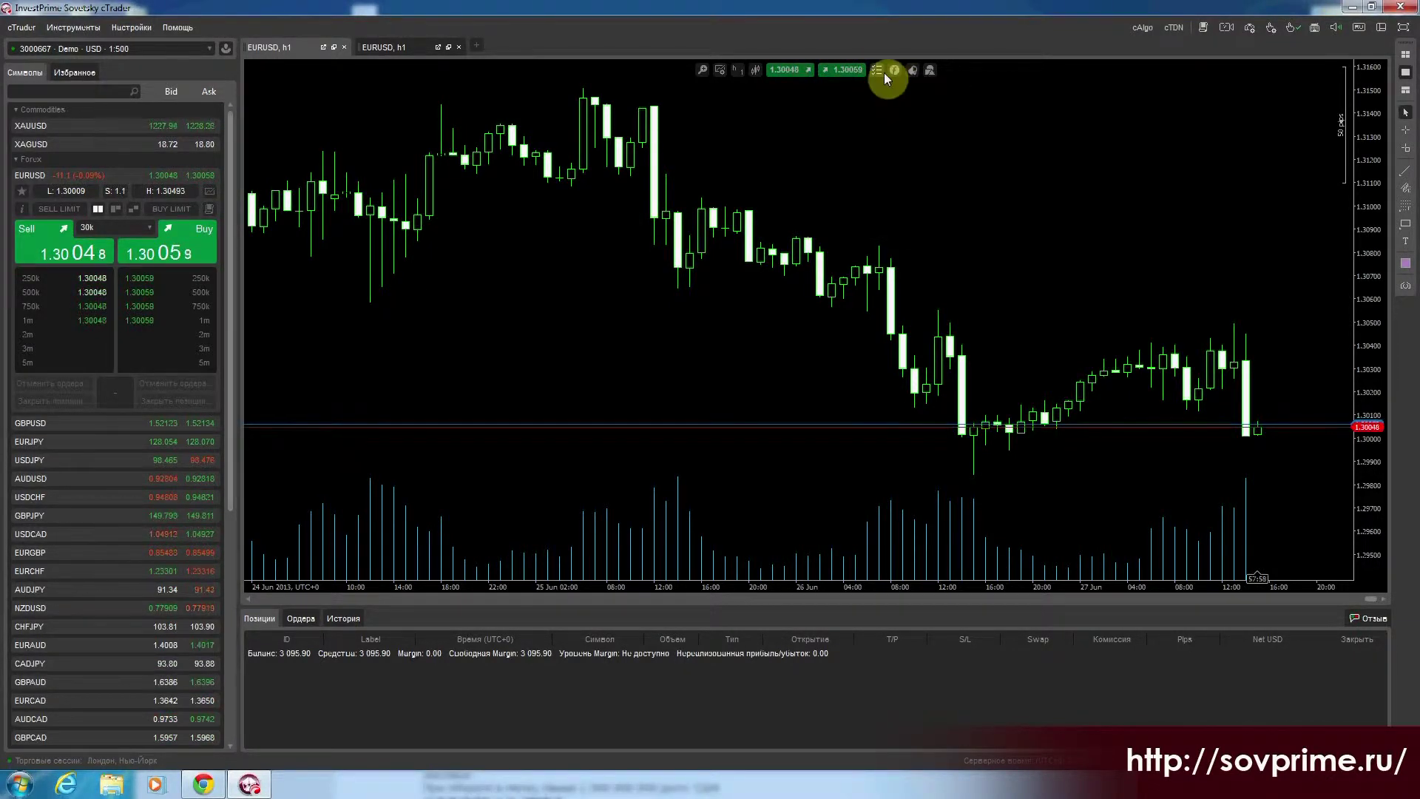
- Browse the indicator categories, try a dark golden-brown chart background, and return the background to black
mouse_move(894, 73)
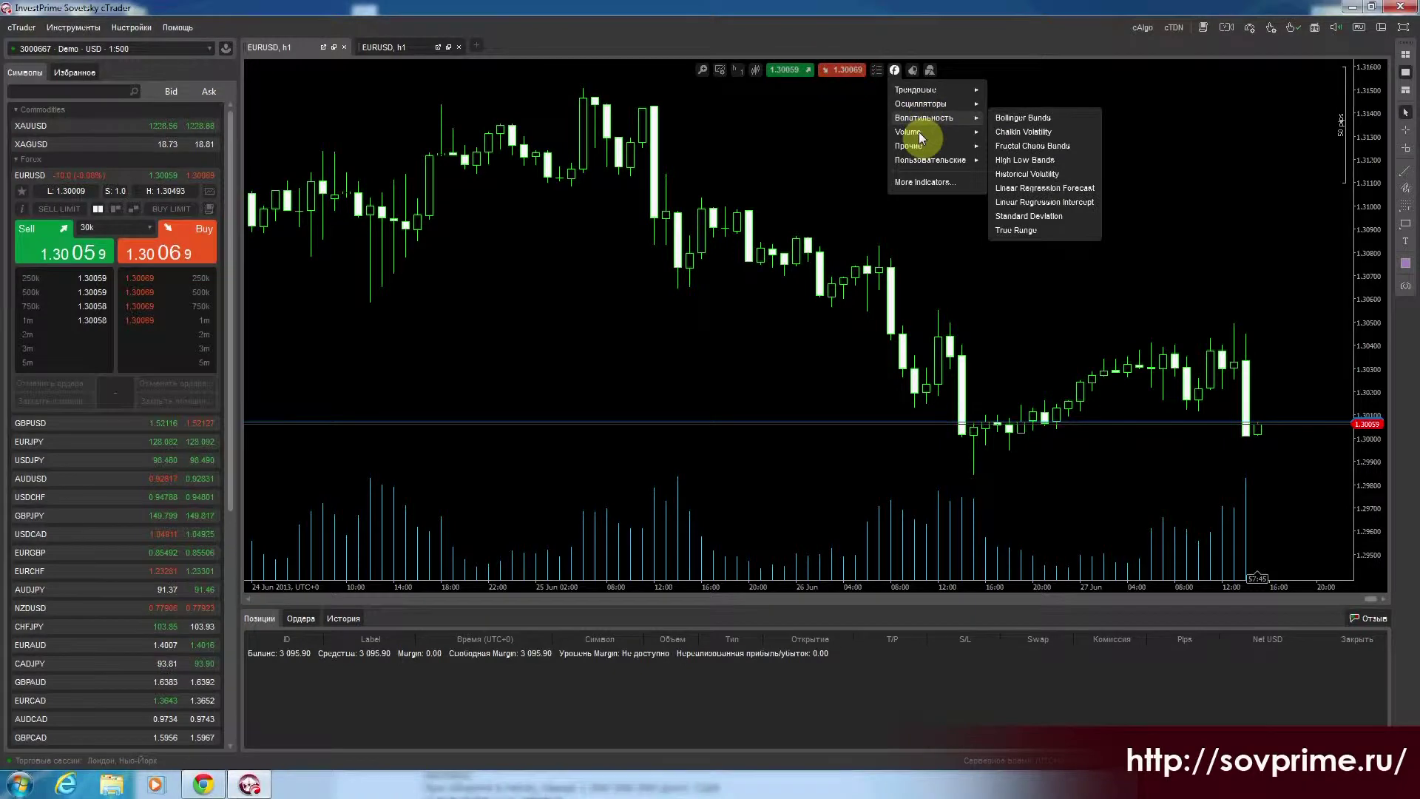
left_click(865, 123)
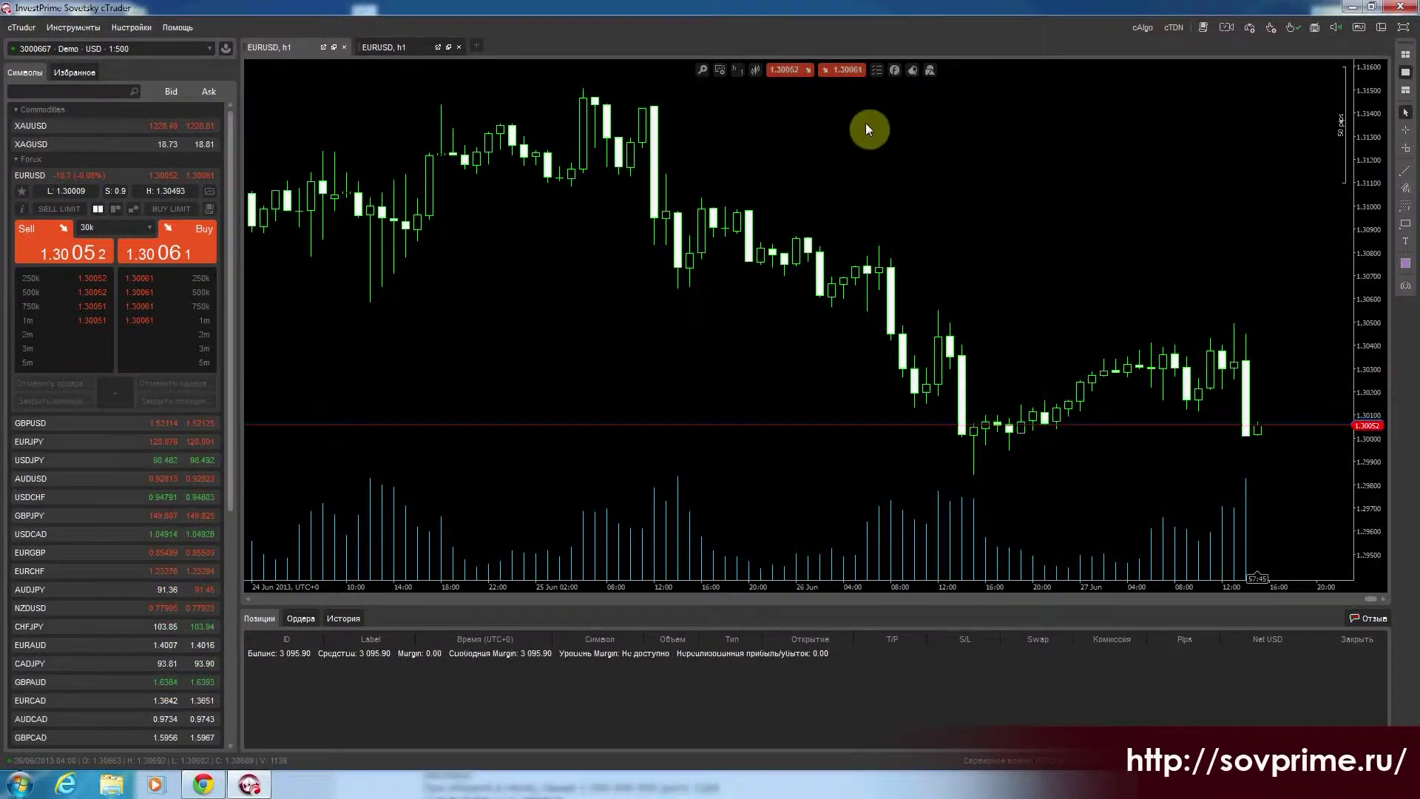
left_click(915, 72)
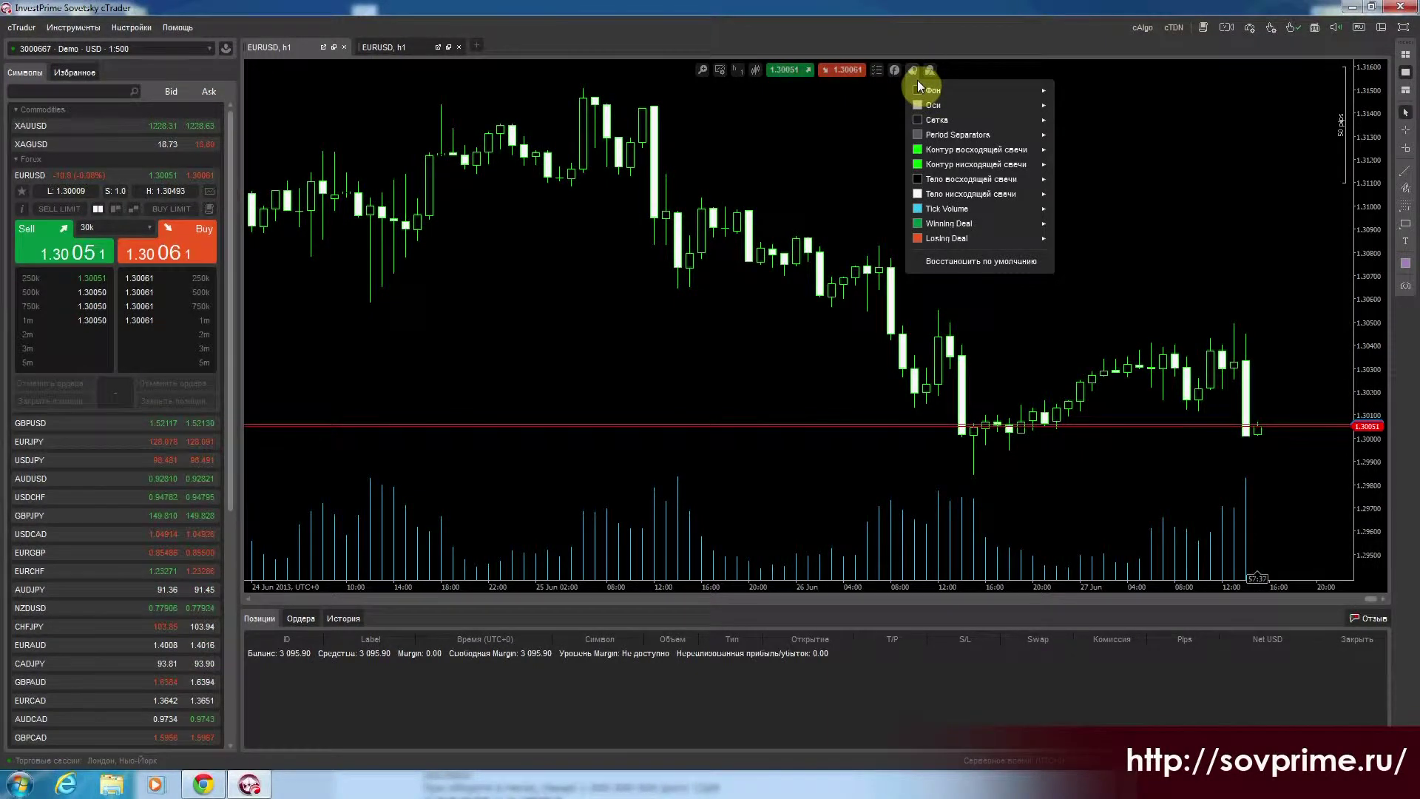
mouse_move(922, 88)
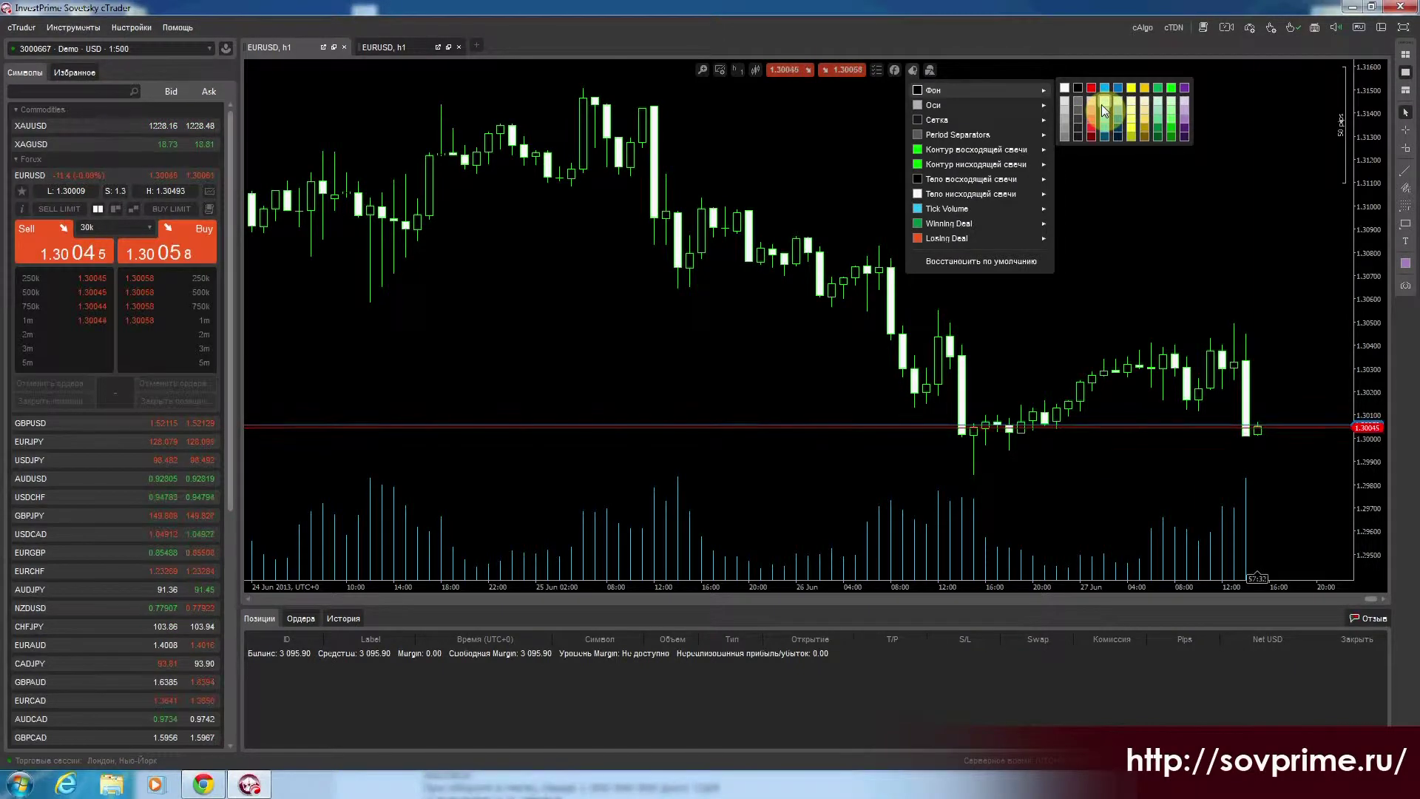
left_click(1144, 137)
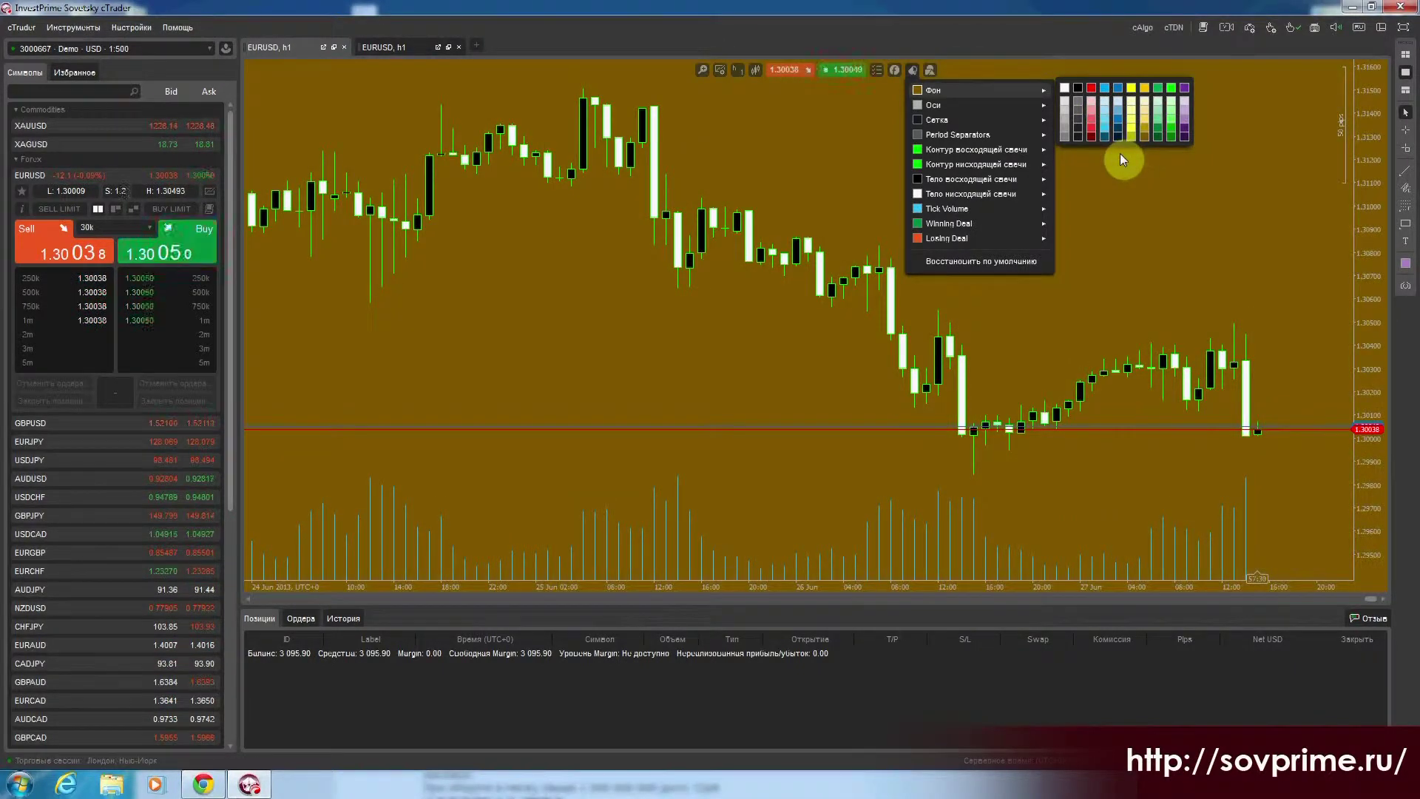
left_click(1080, 89)
left_click(930, 72)
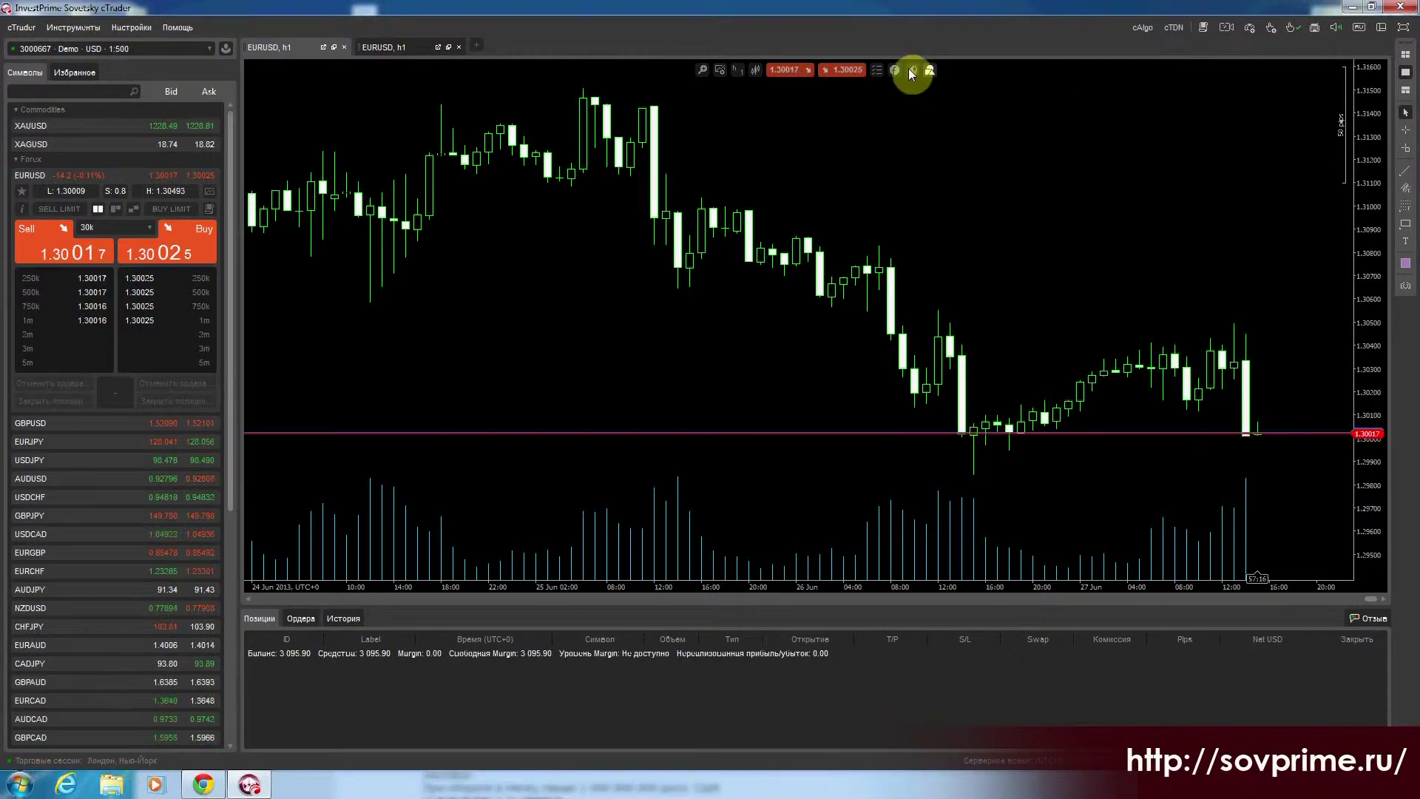
left_click(894, 69)
left_click(900, 69)
left_click(898, 69)
left_click(919, 69)
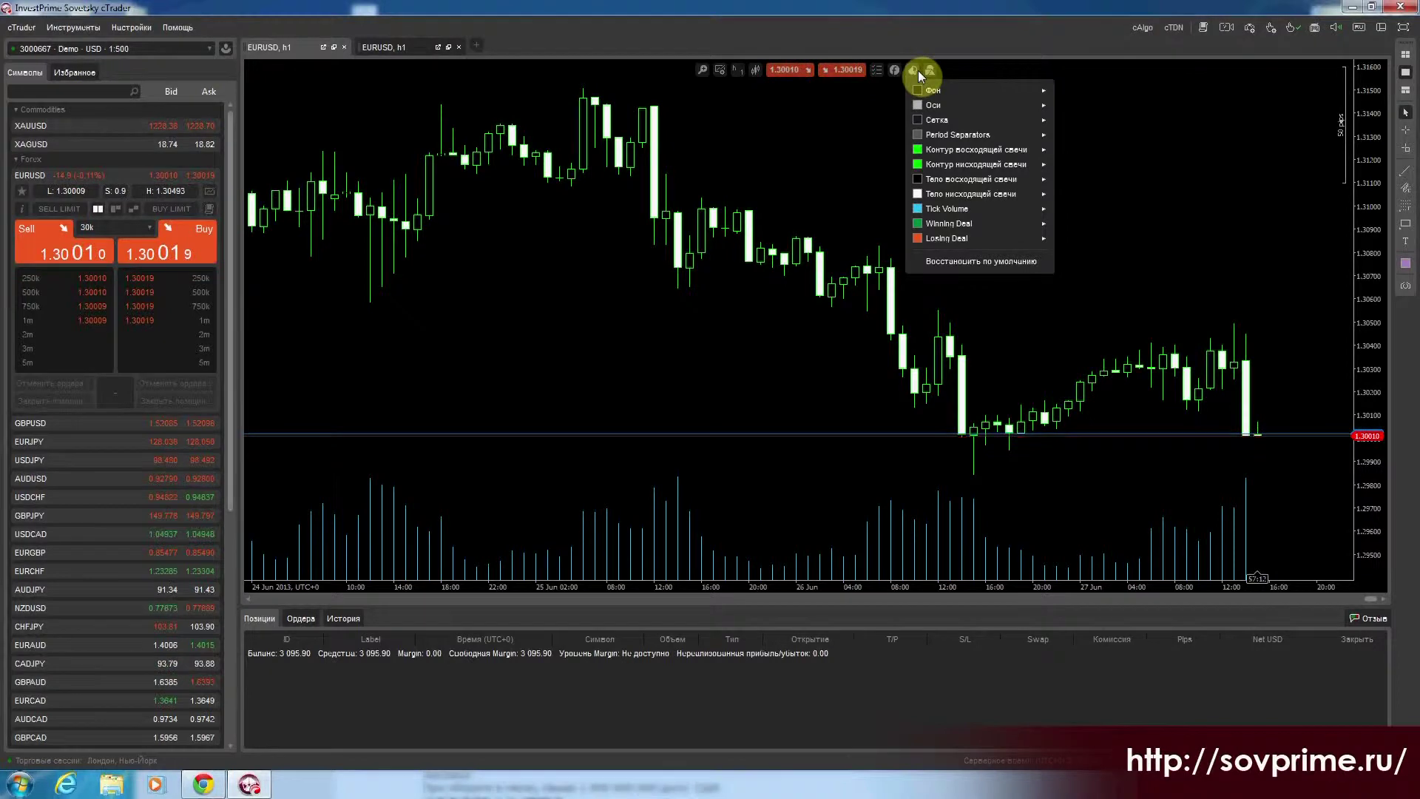
- Show the grid on the EURUSD h1 chart again and close the display options
left_click(877, 70)
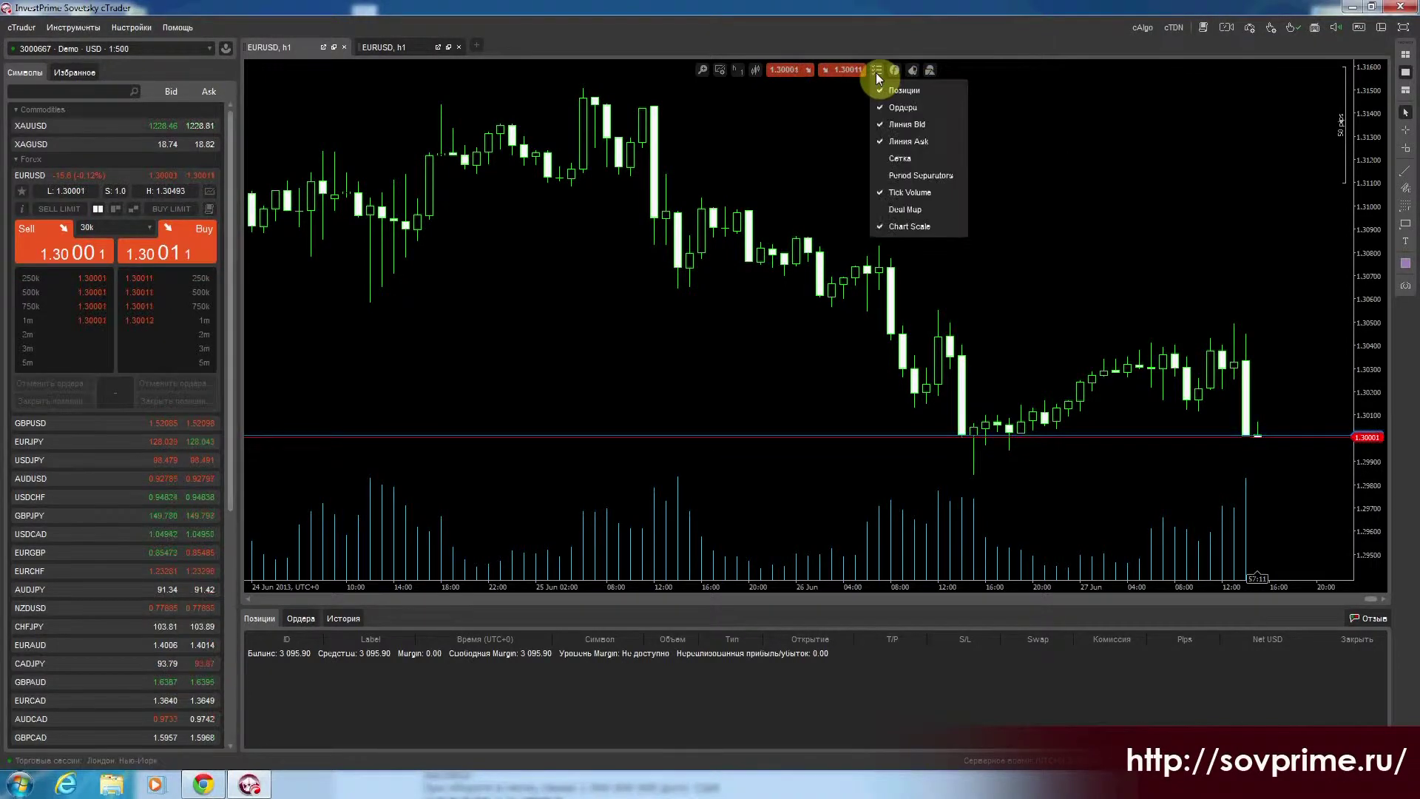
left_click(898, 160)
left_click(1044, 249)
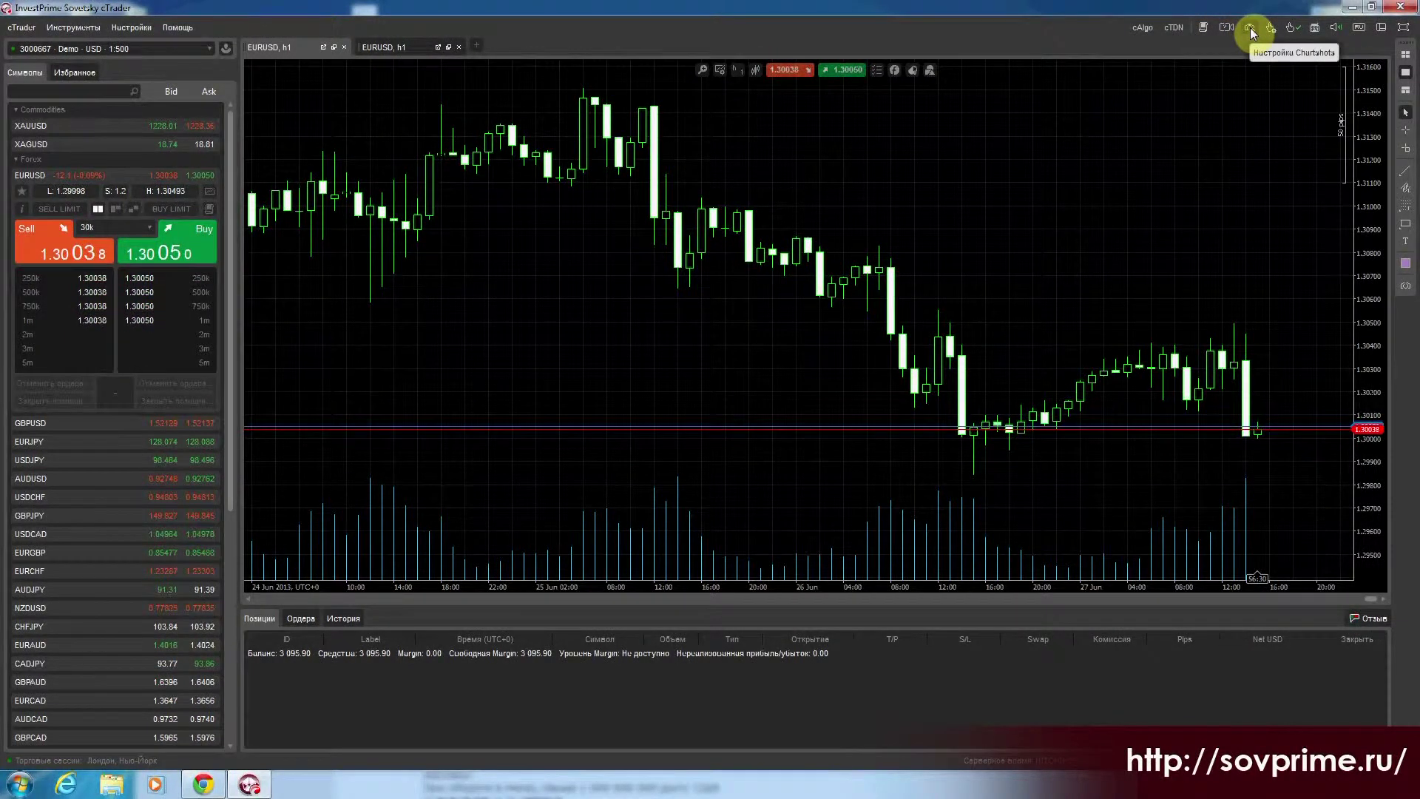
- Open the folder of saved chartshots from the chartshot settings
left_click(1250, 28)
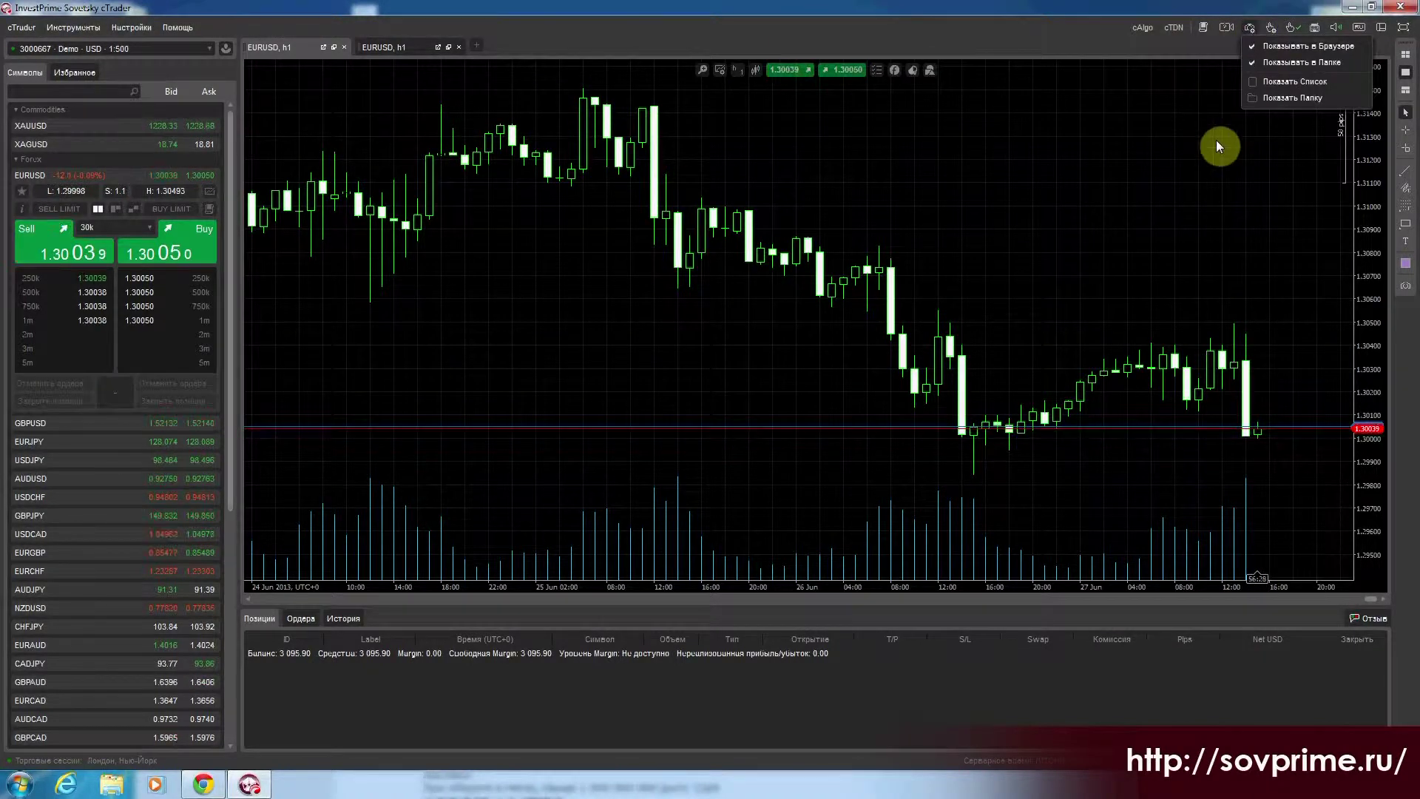
left_click(1261, 99)
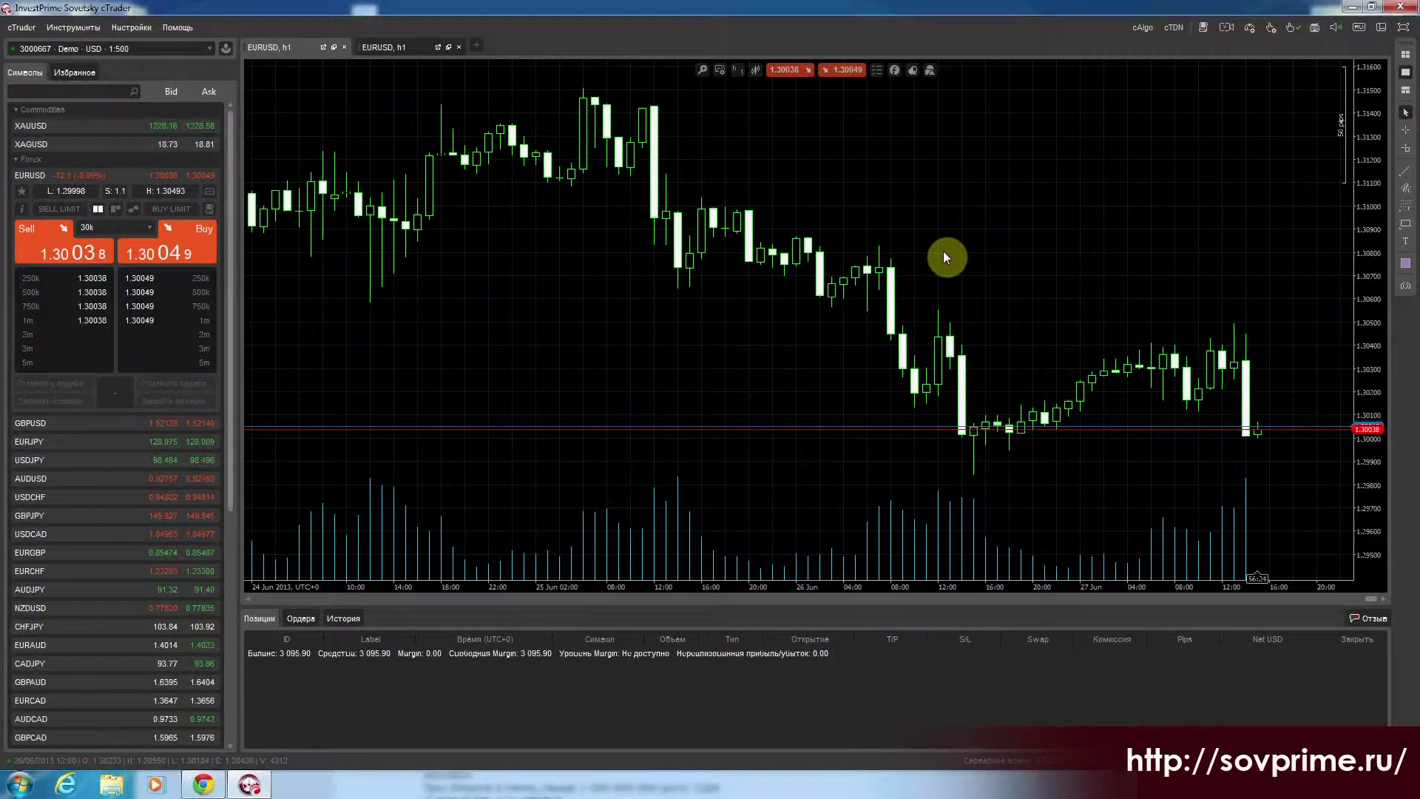
left_click(1251, 29)
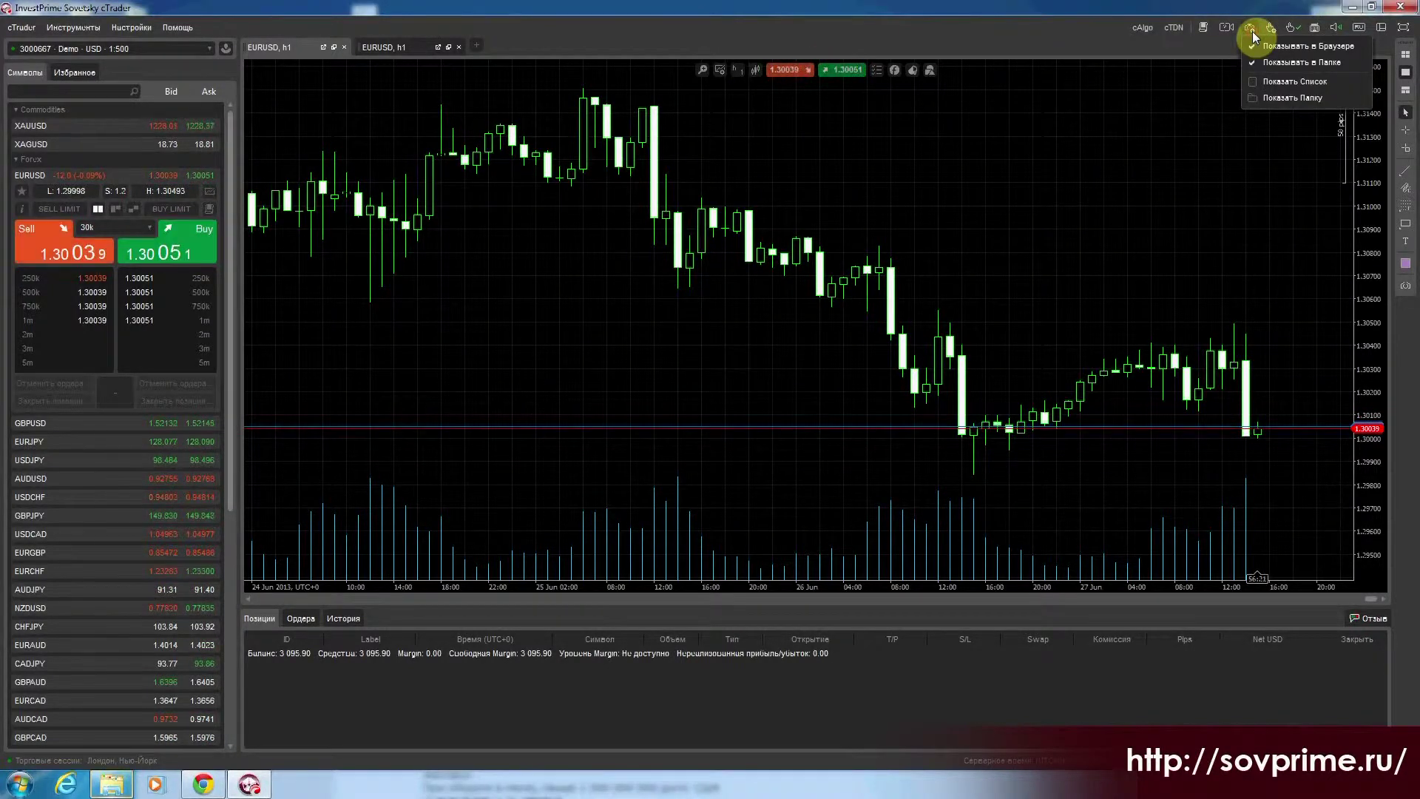
left_click(1277, 101)
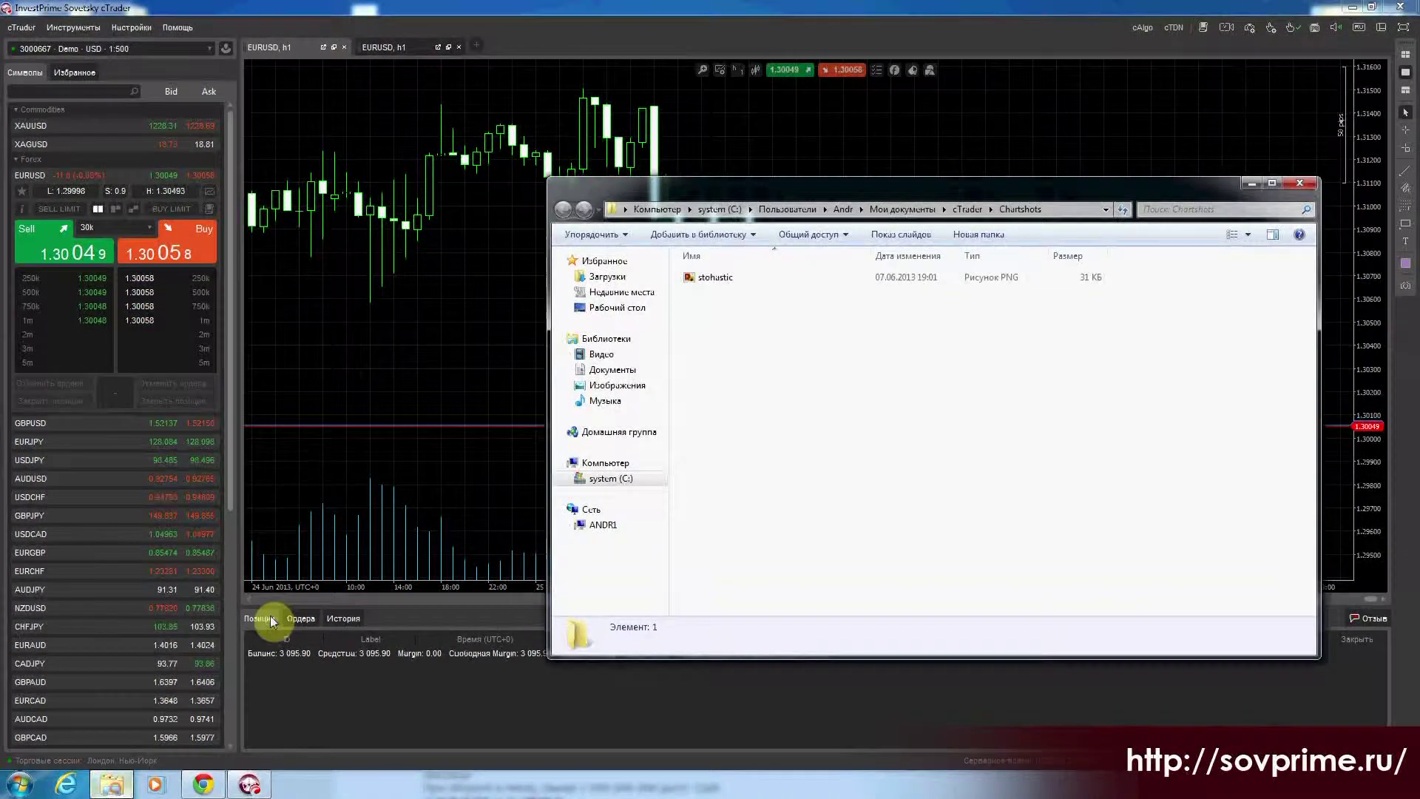
- View the saved stohastic image from the Chartshots folder, close the viewer and return to the trading platform
left_click(761, 350)
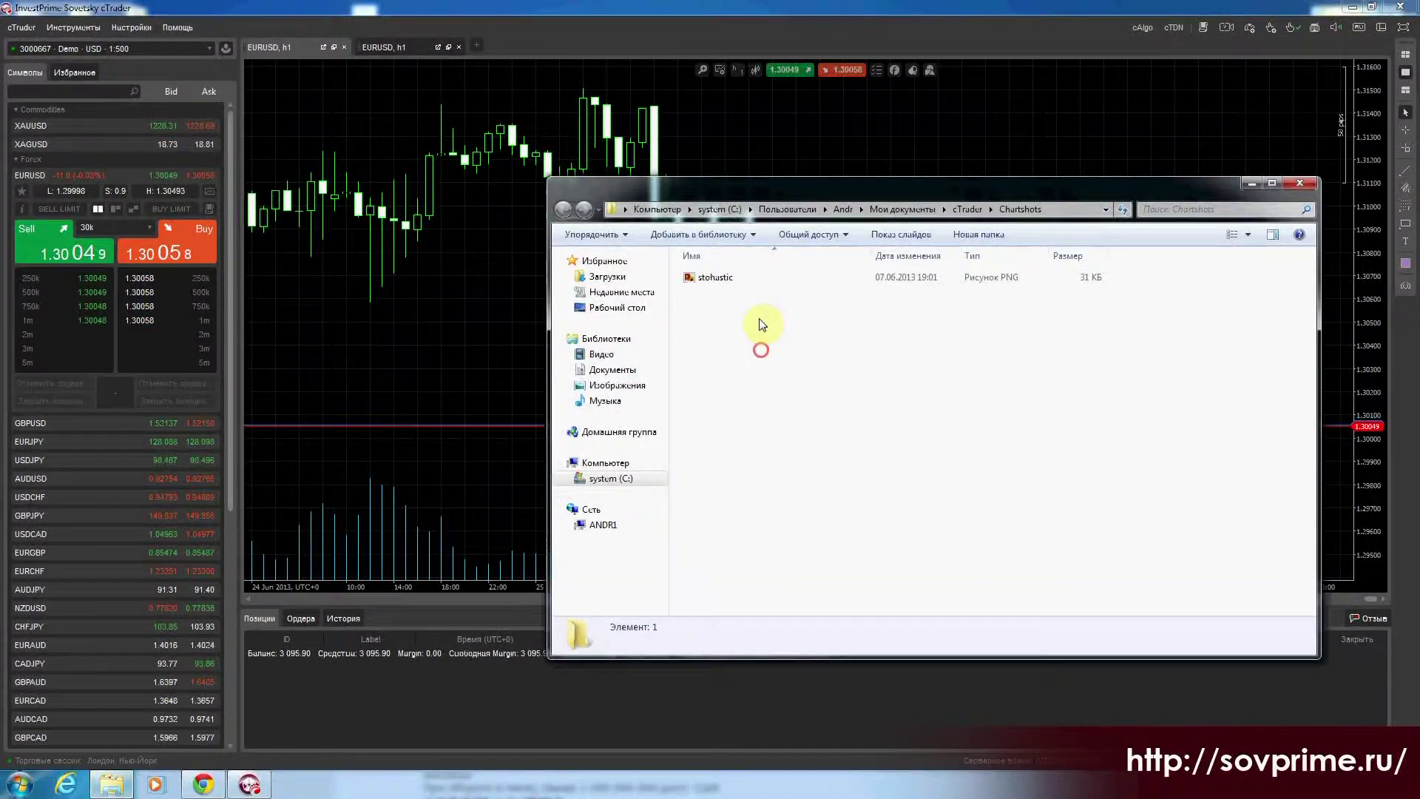
left_click(750, 282)
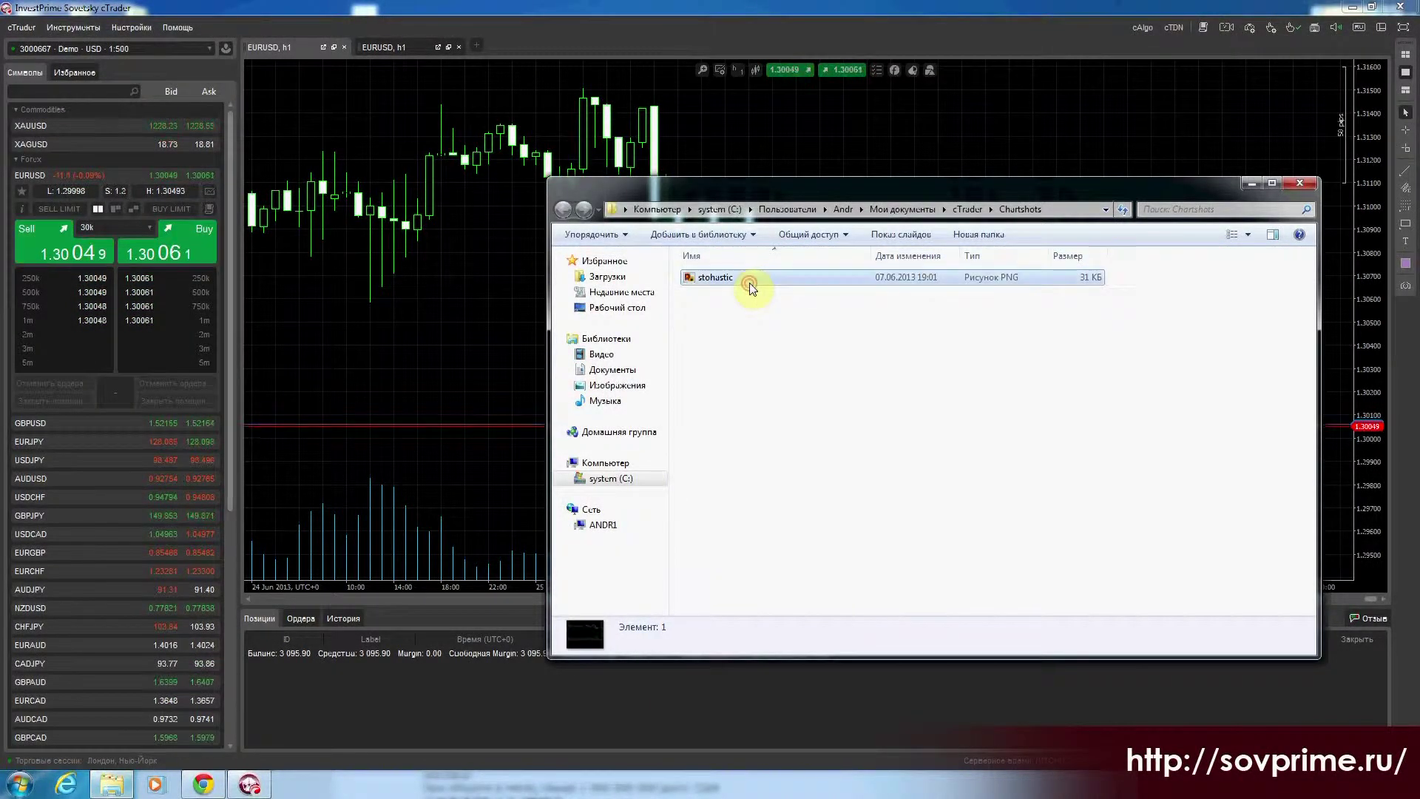
double_click(811, 280)
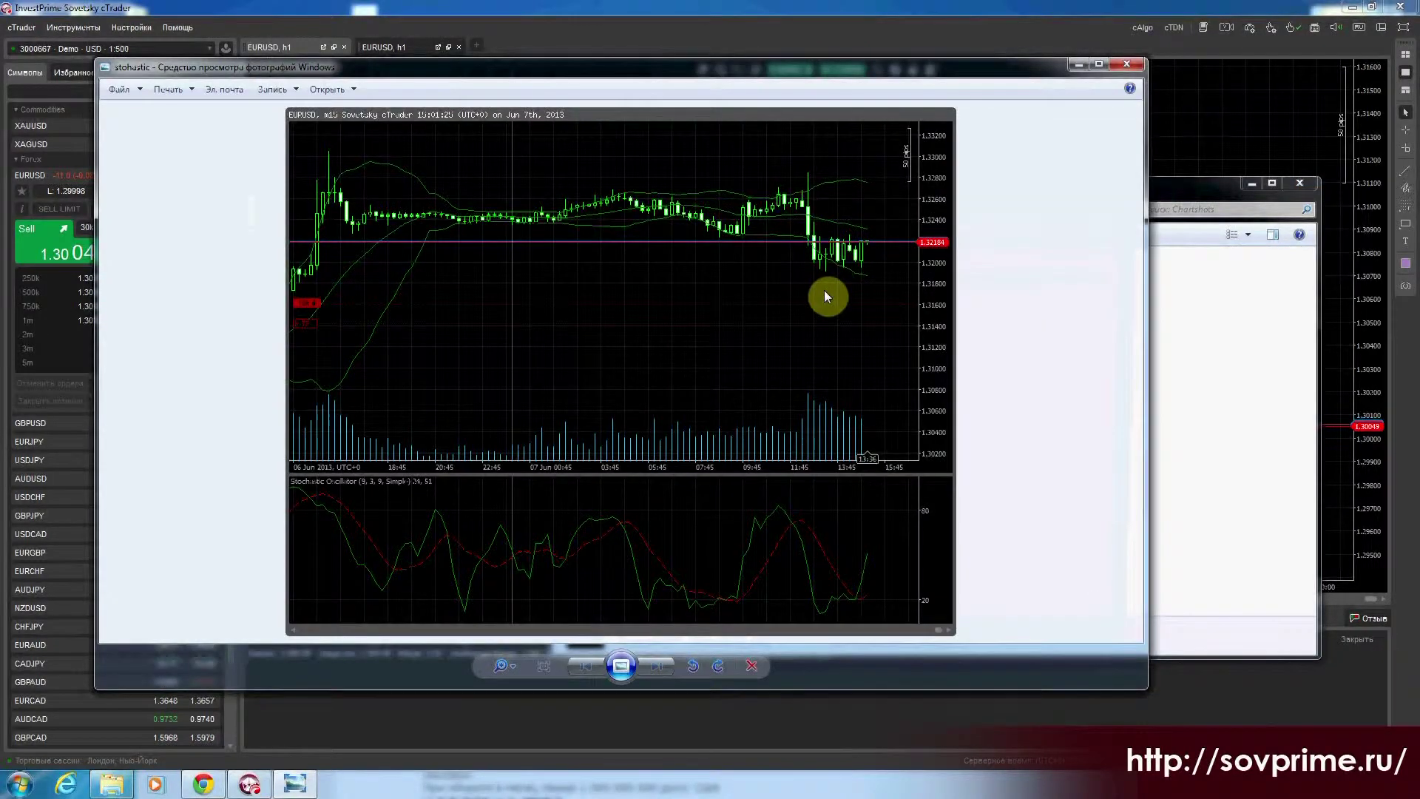
left_click(1135, 64)
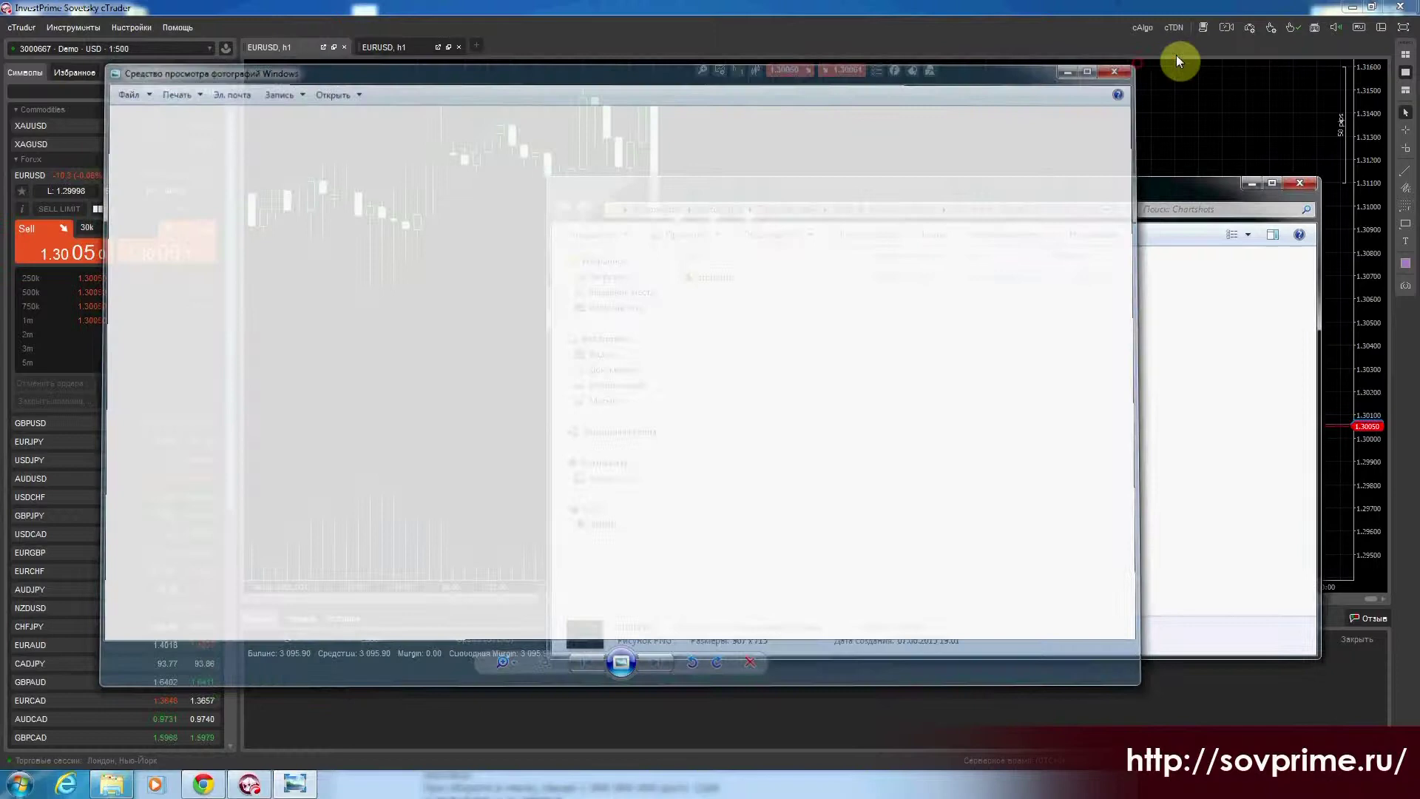
left_click(1183, 54)
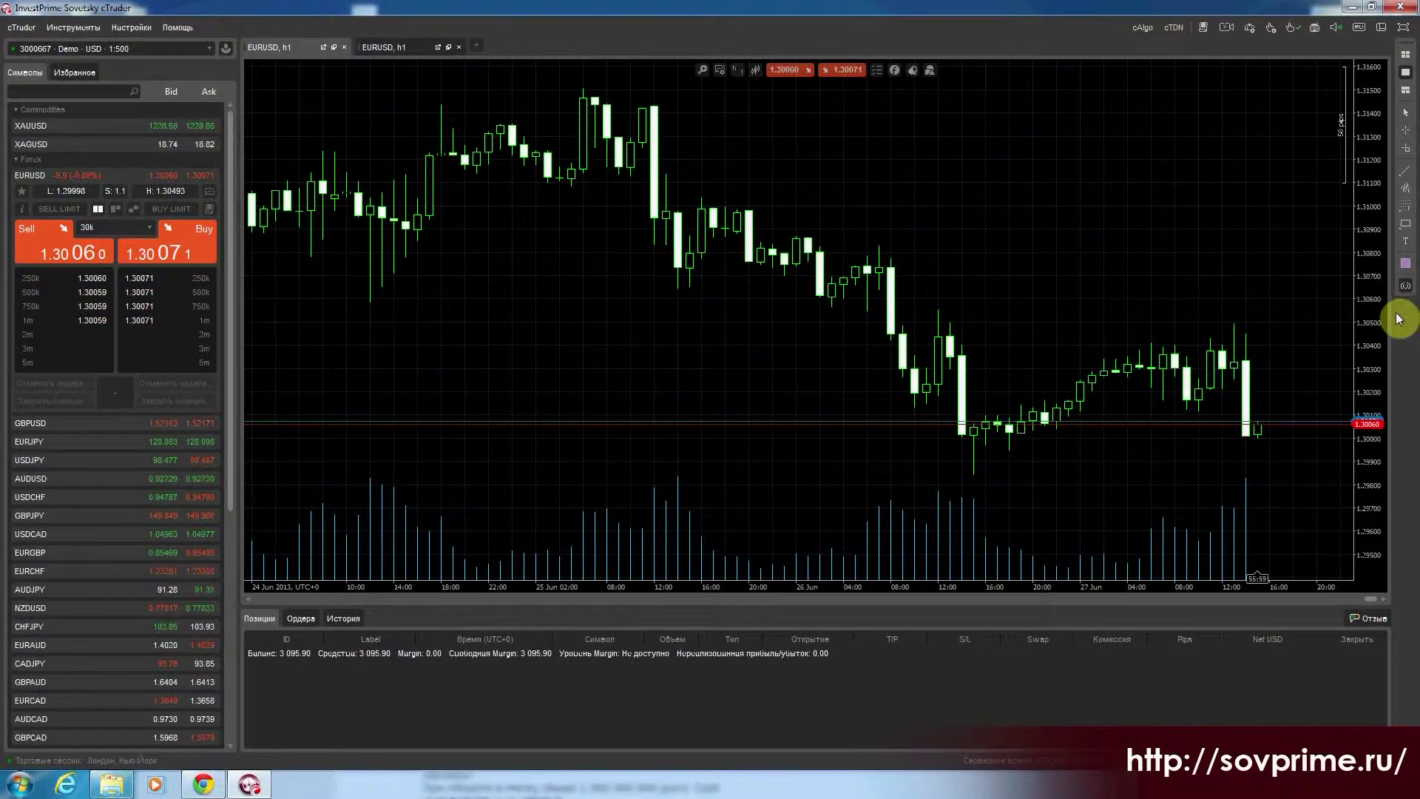
- Take a chartshot of the EURUSD h1 chart and view its published page in the browser
left_click(1405, 287)
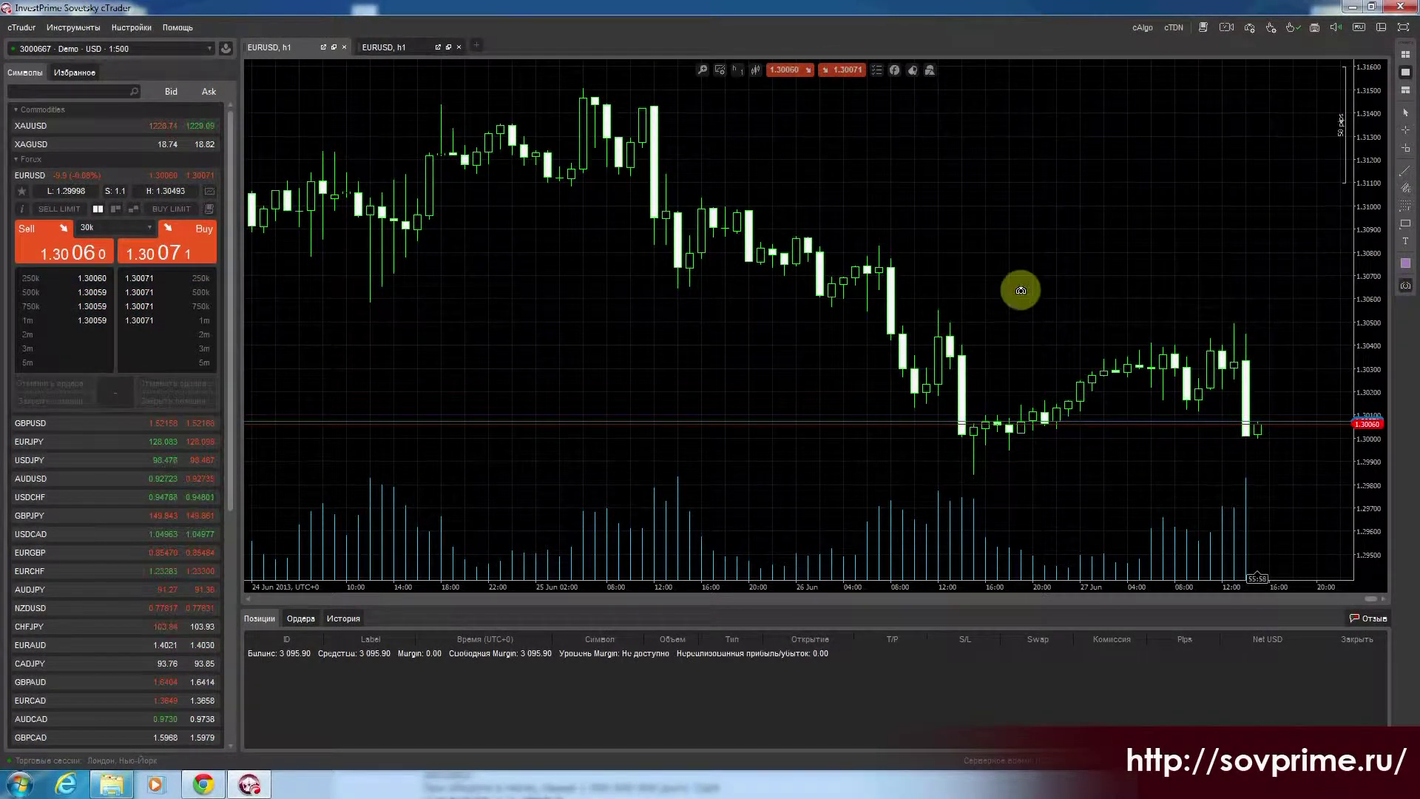
left_click(1038, 325)
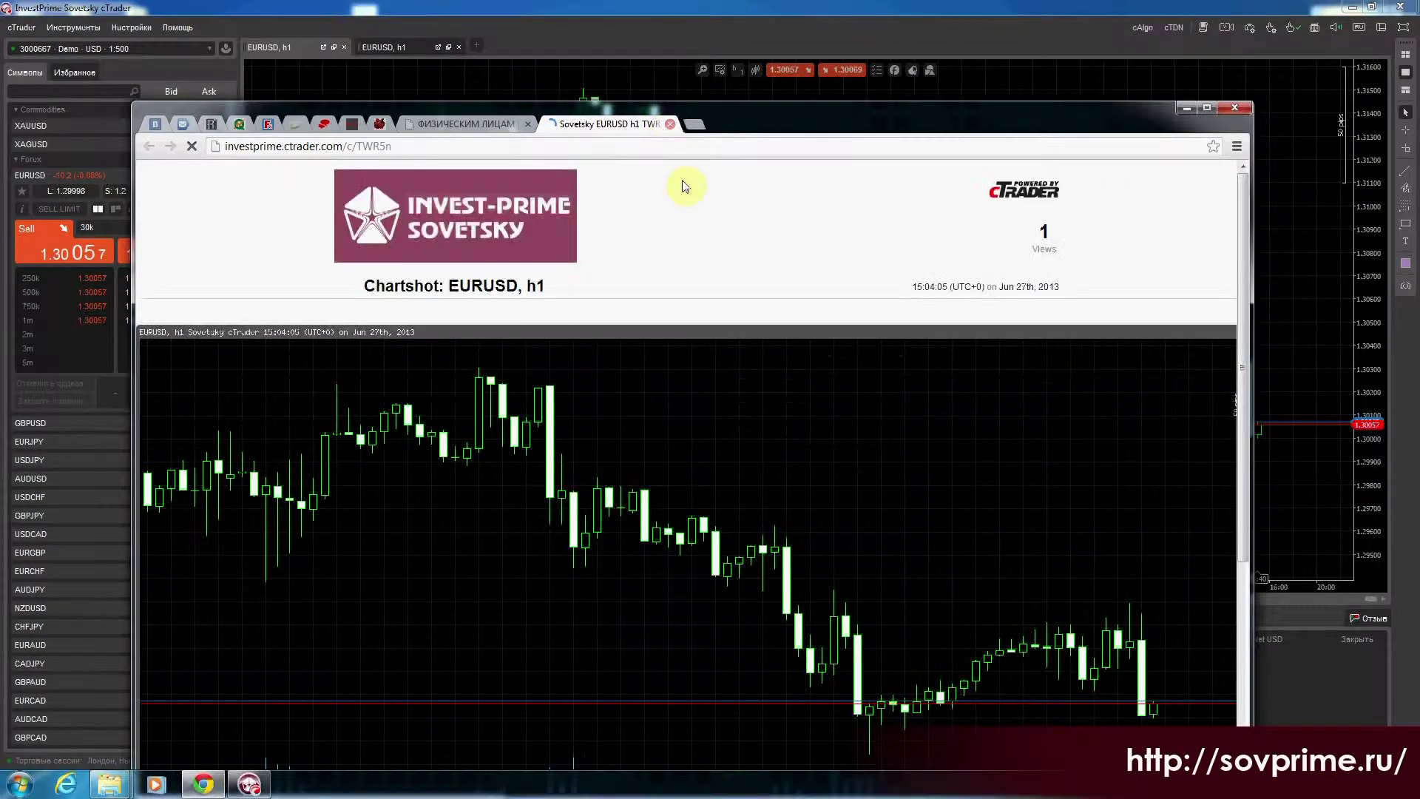
left_click_drag(751, 117, 754, 29)
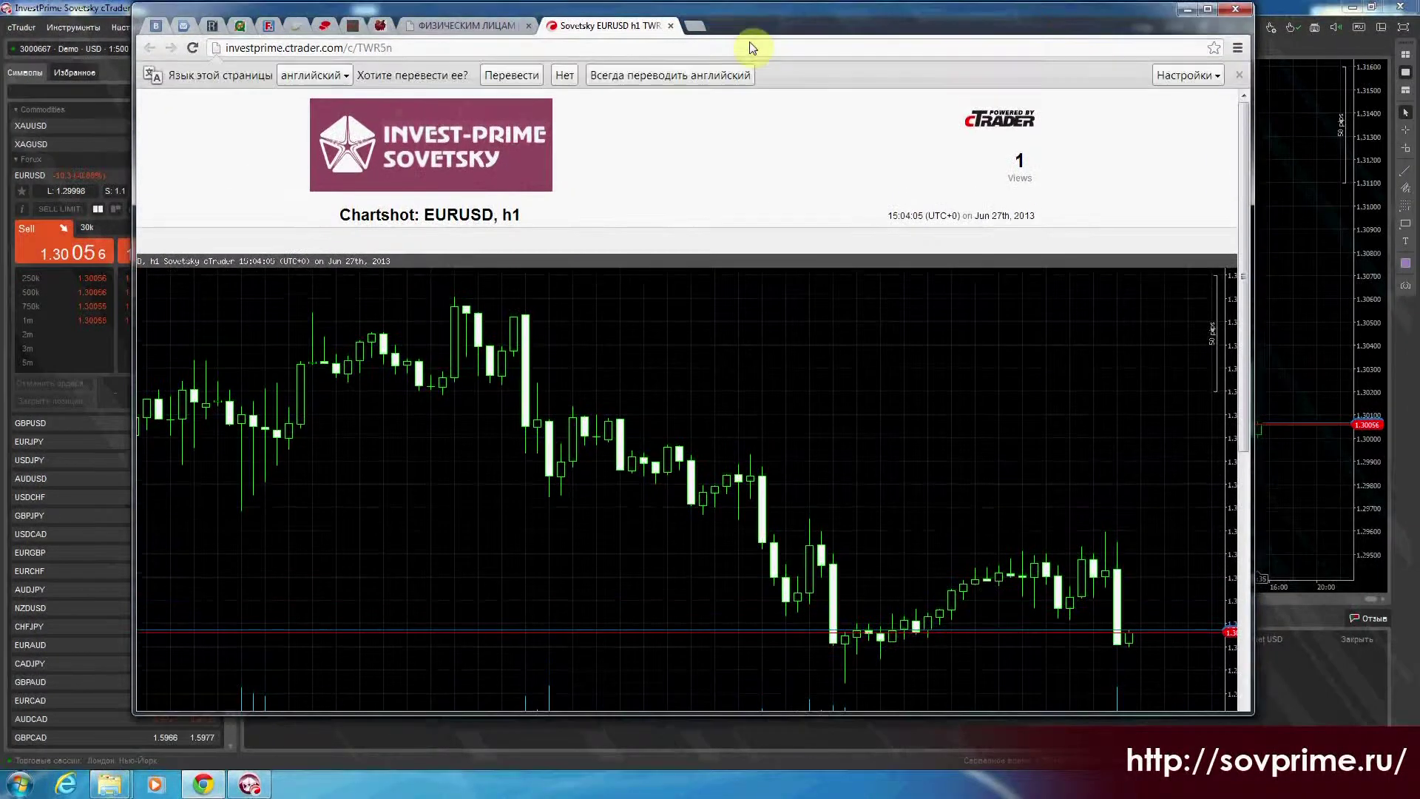
scroll(777, 407, "down", 4)
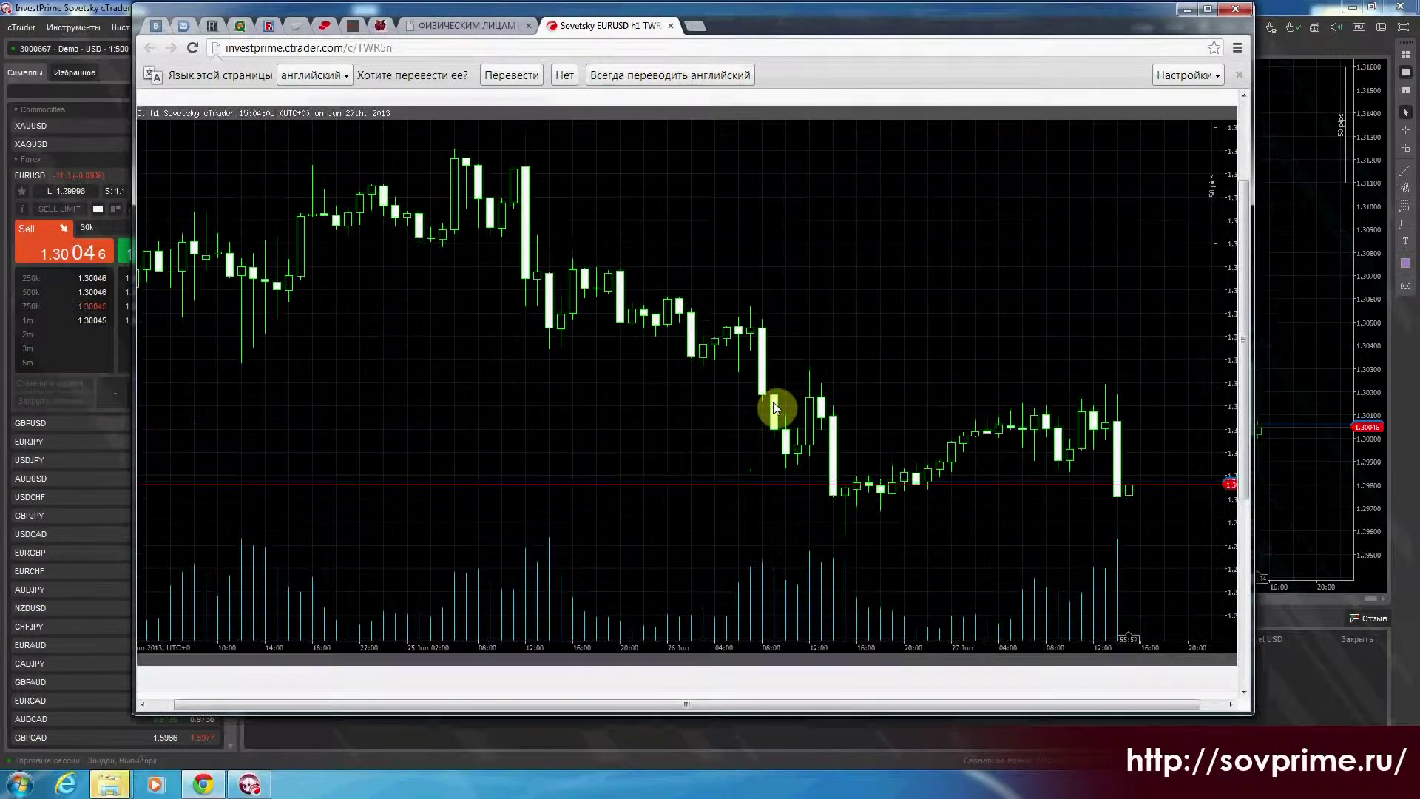
scroll(782, 416, "up", 2)
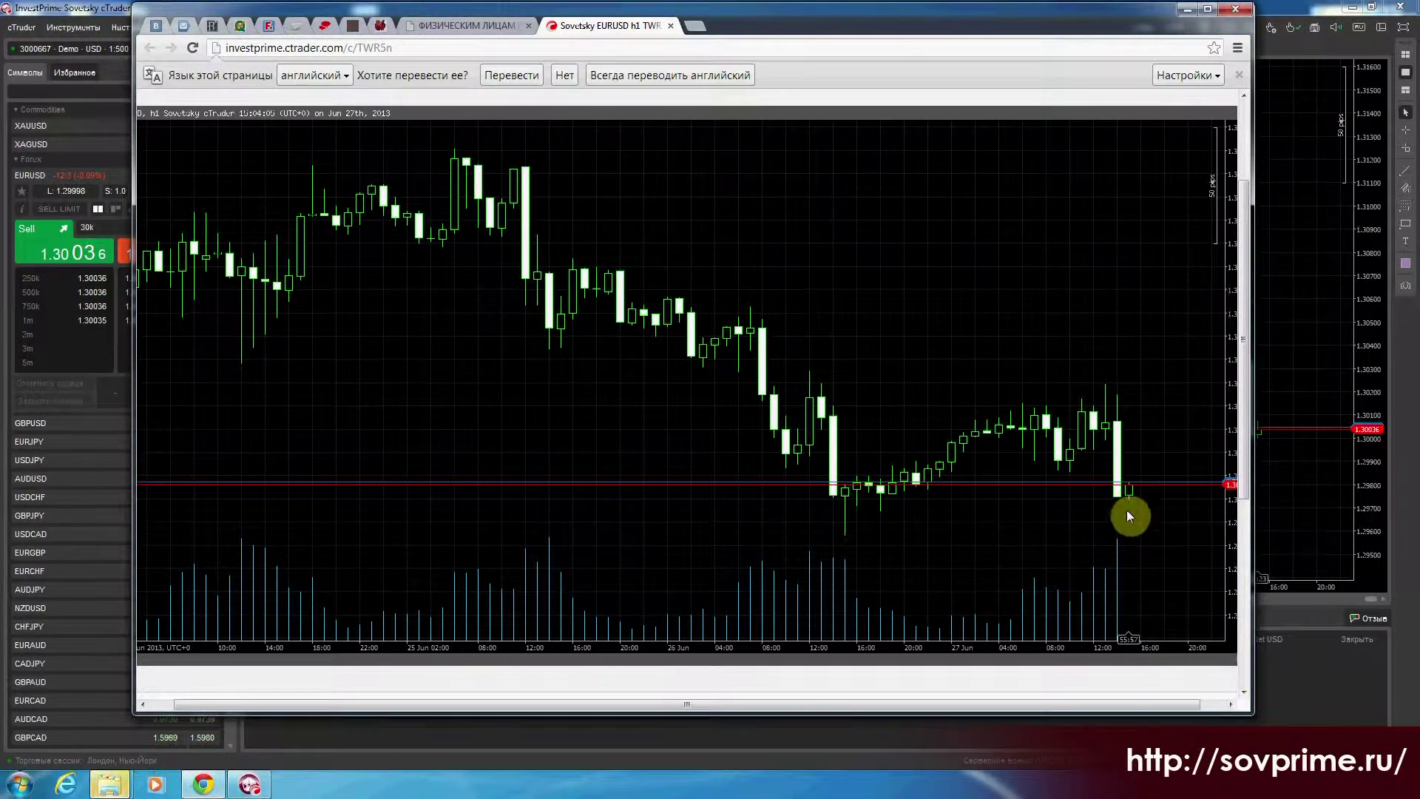
- Close the published chartshot page and minimise the browser to return to cTrader
left_click(670, 26)
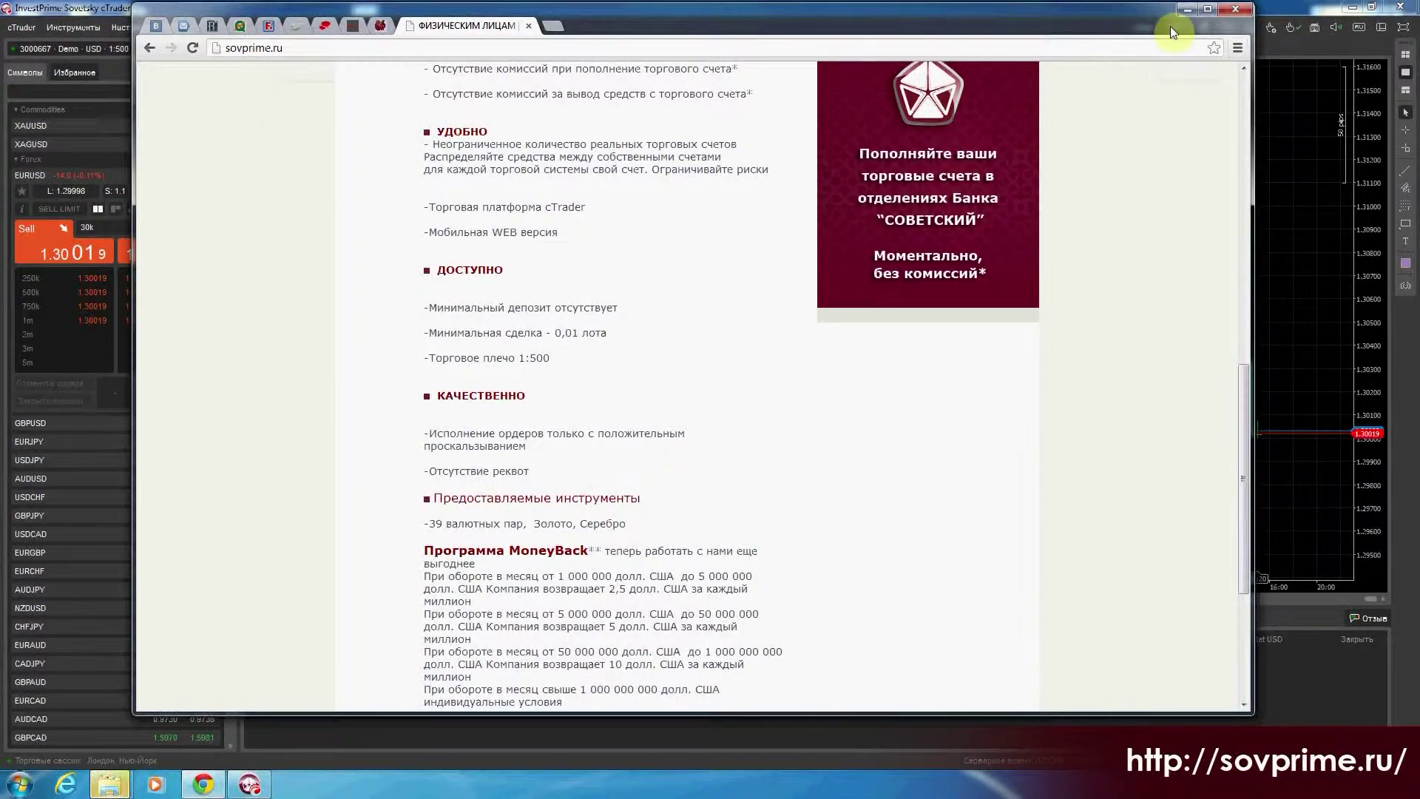
left_click(1185, 8)
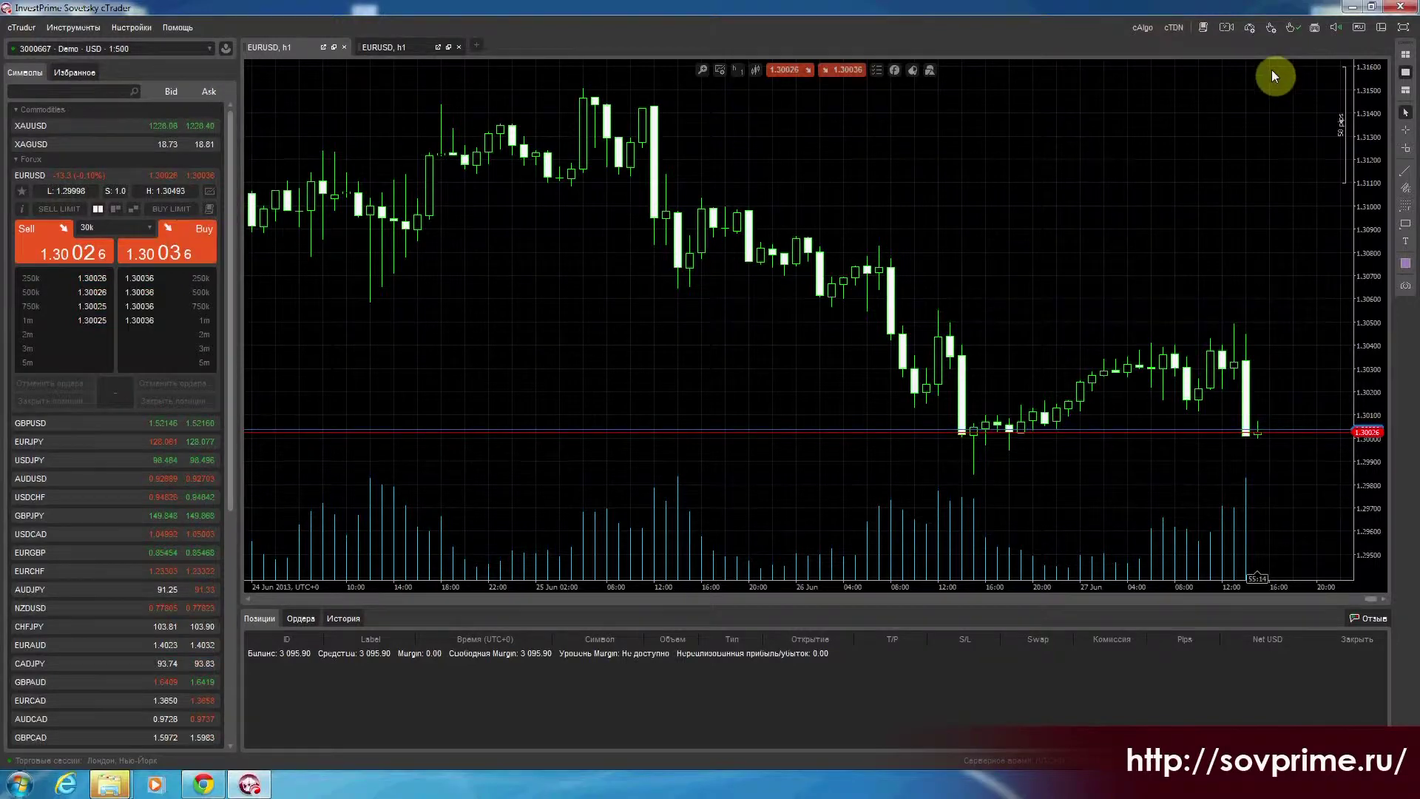
- Switch the EURUSD h1 chart to the m15 timeframe and hide the positions panel below it
key("m")
key("1")
key("5")
key("Return")
middle_click(1165, 218)
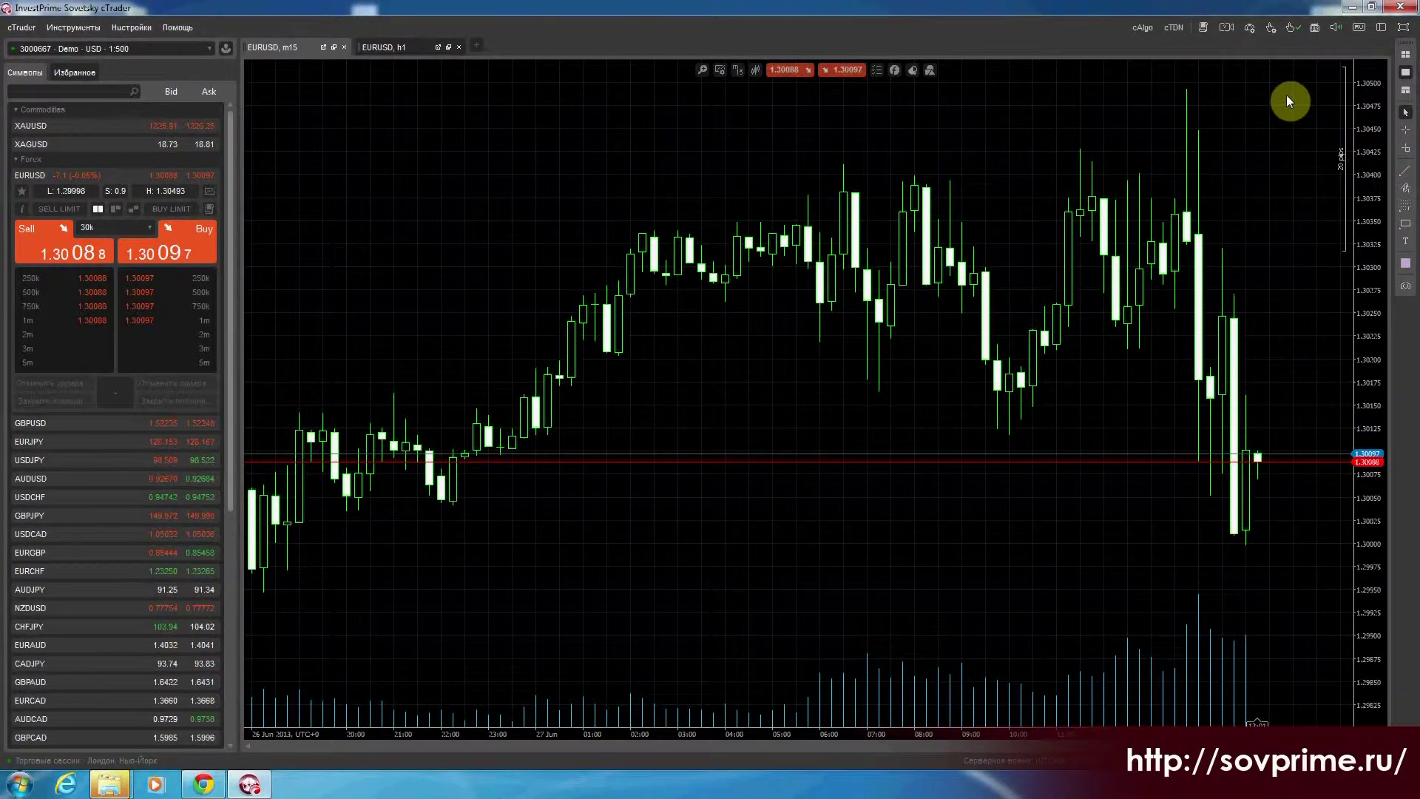
- View the QuickTrade settings and the list of hotkeys, closing each without changes
left_click(1271, 29)
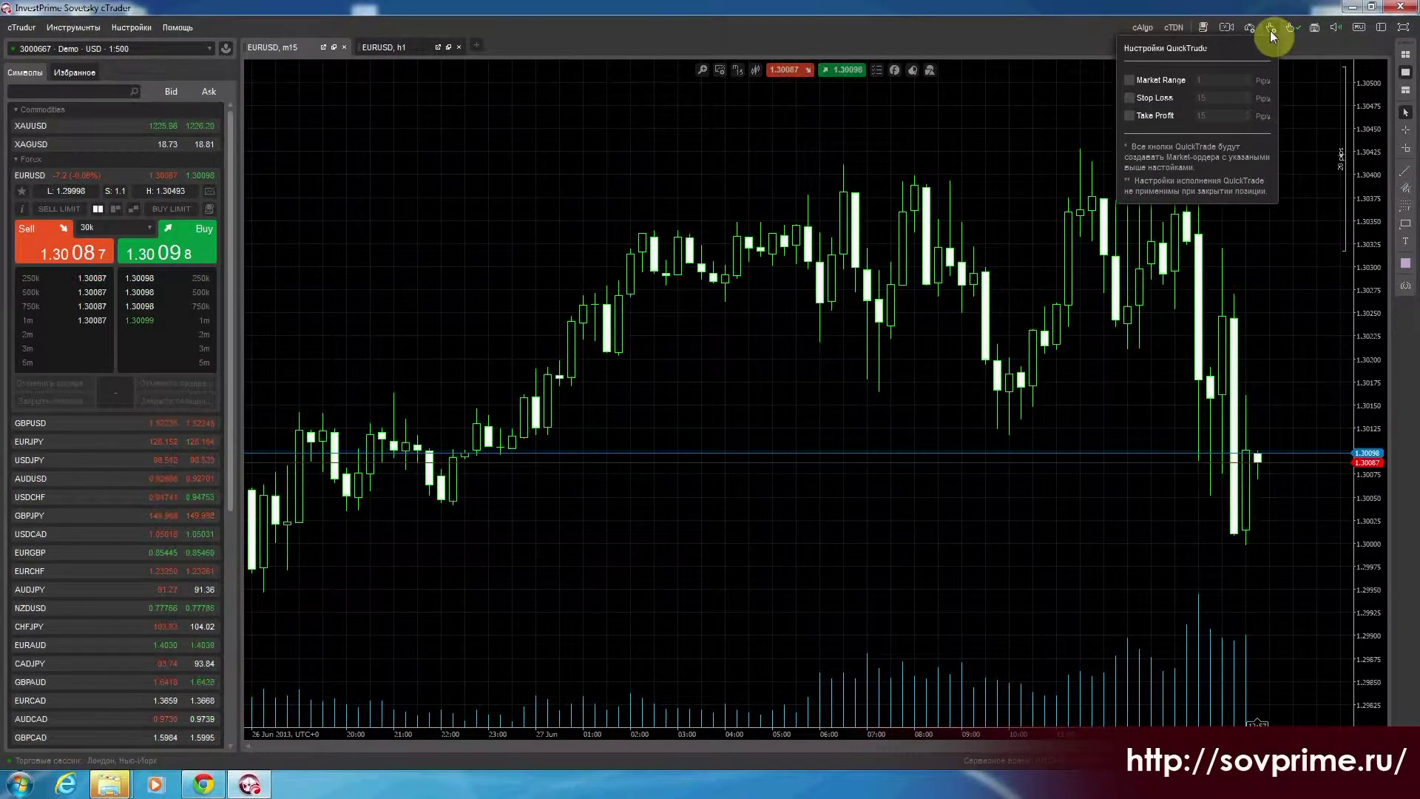
left_click(1271, 30)
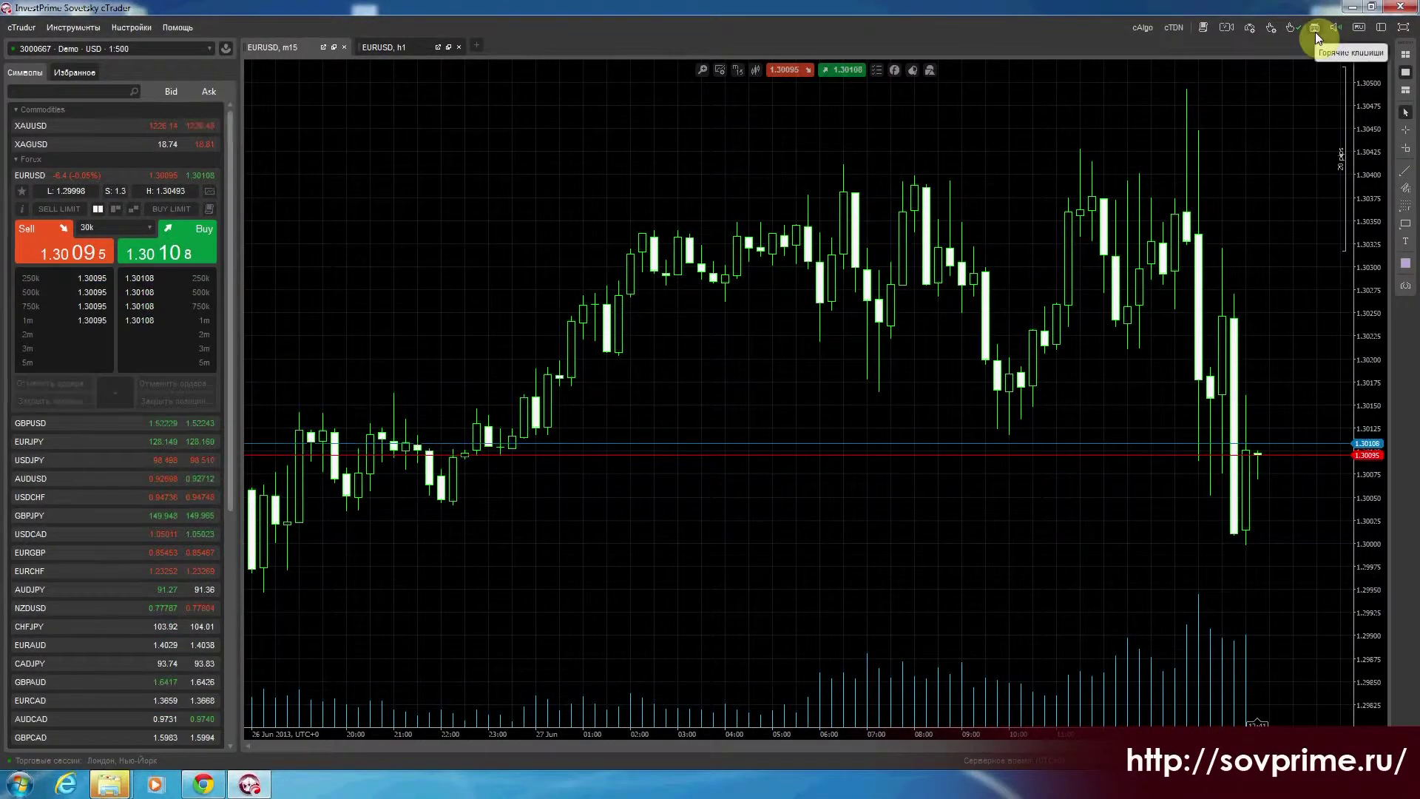
left_click(1315, 30)
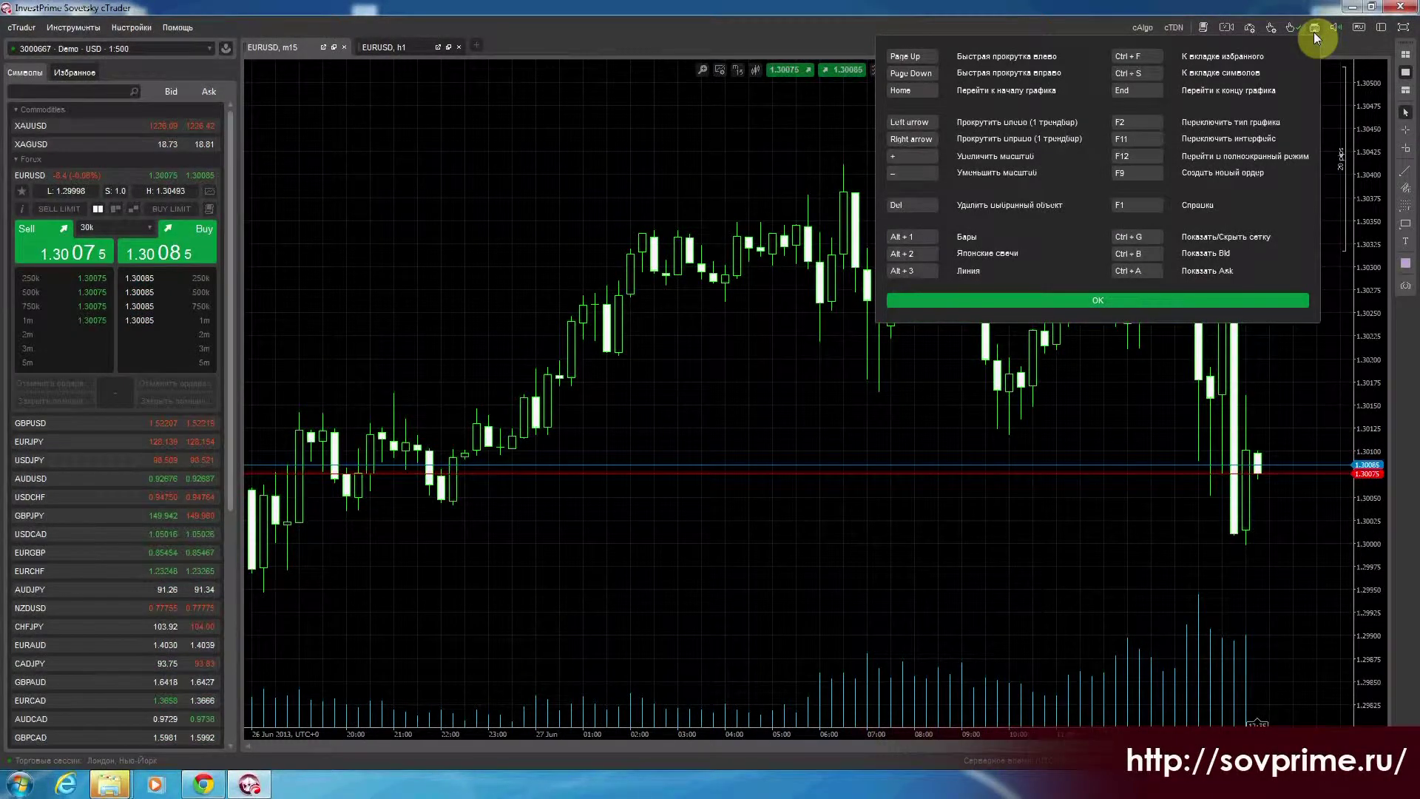
left_click(1315, 32)
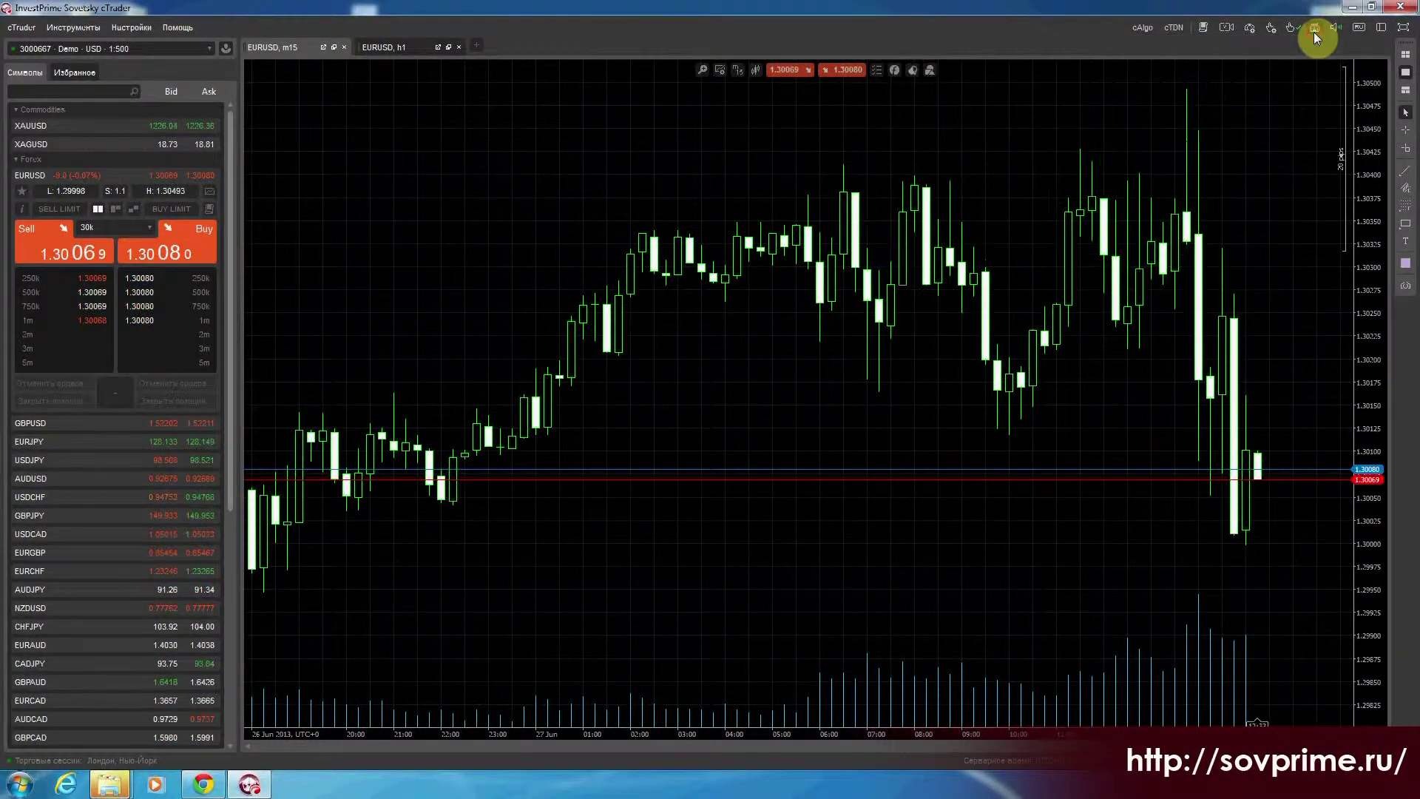
- View the available interface languages and close the list without changing the language
left_click(1357, 29)
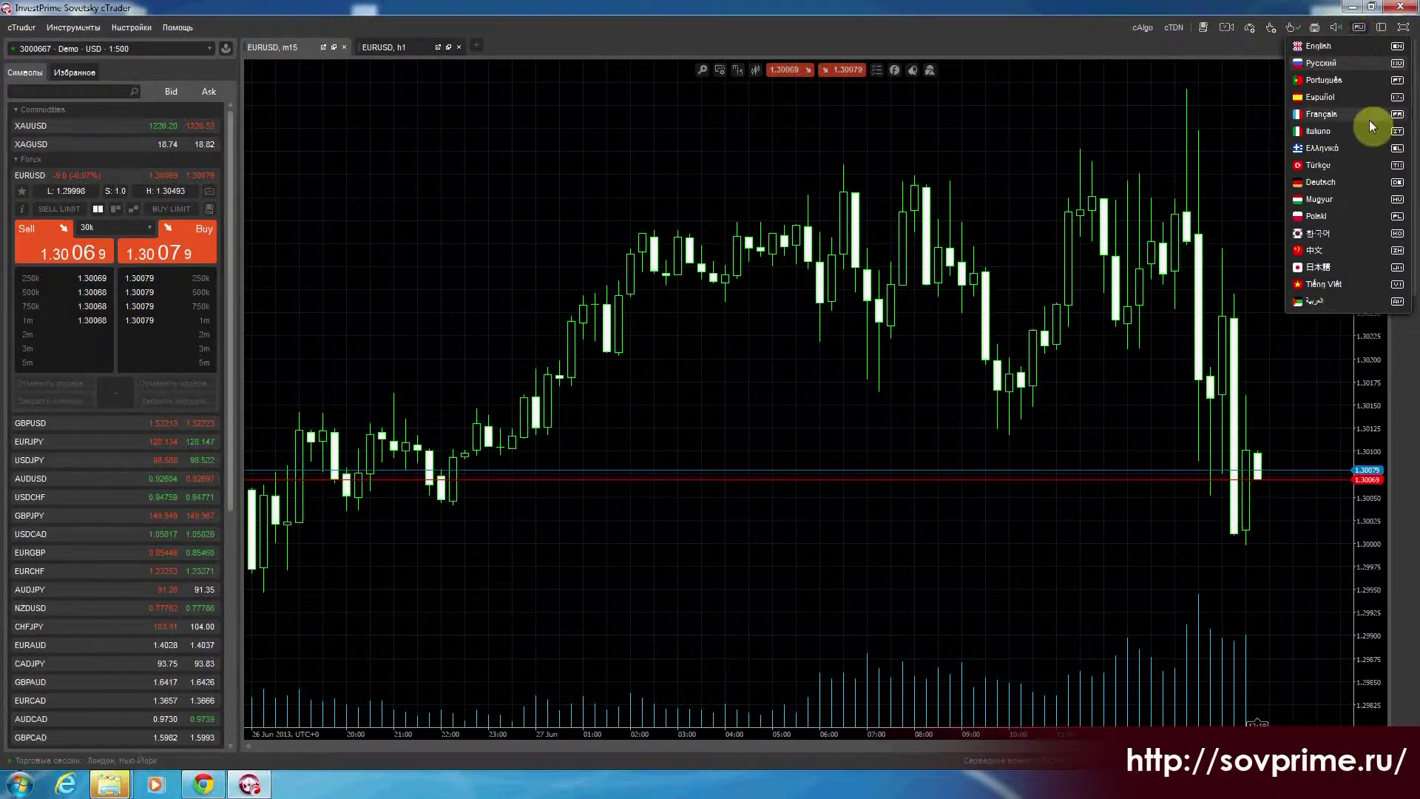
left_click(1359, 28)
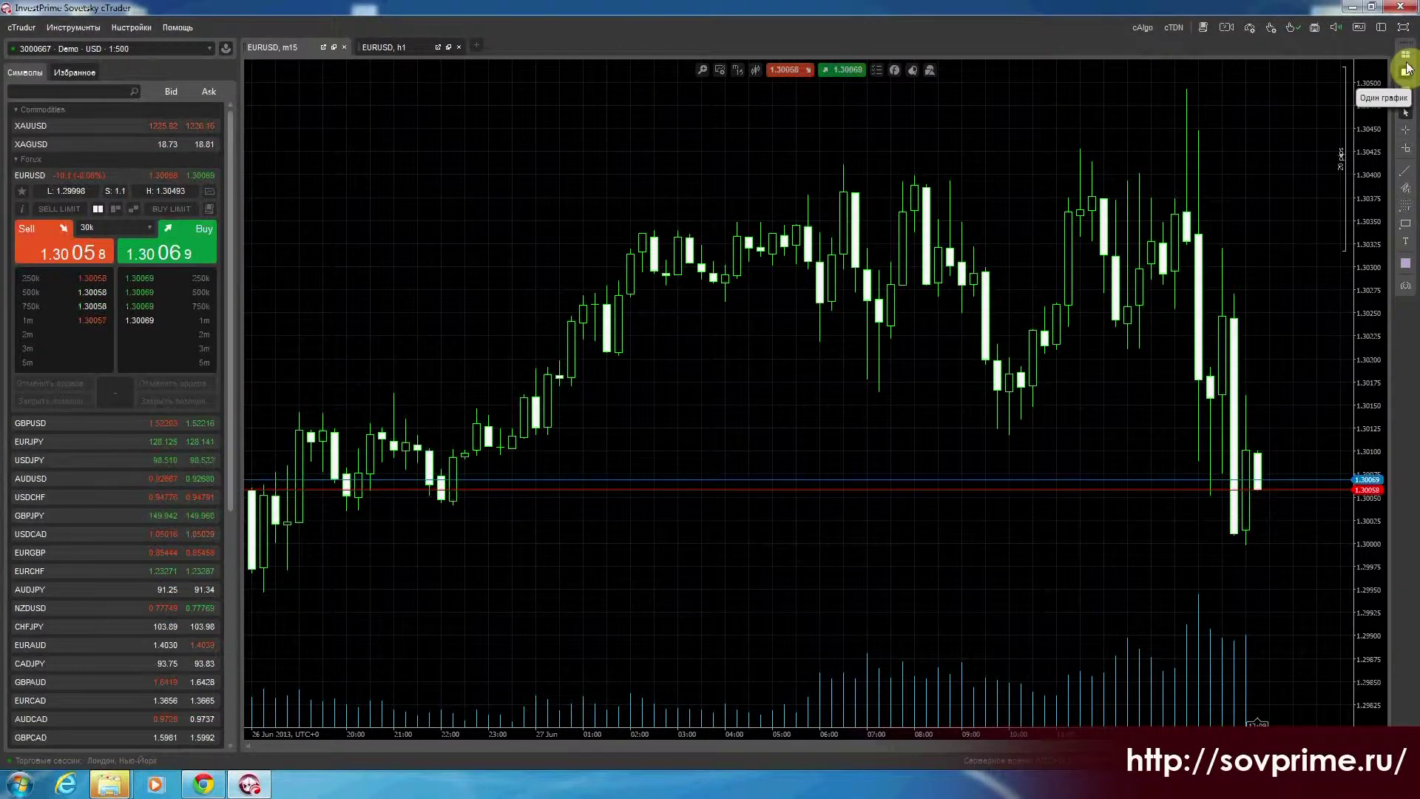
- Cycle the workspace through its panel arrangements back to the symbols list with the chart, and try full-screen mode
left_click(1382, 29)
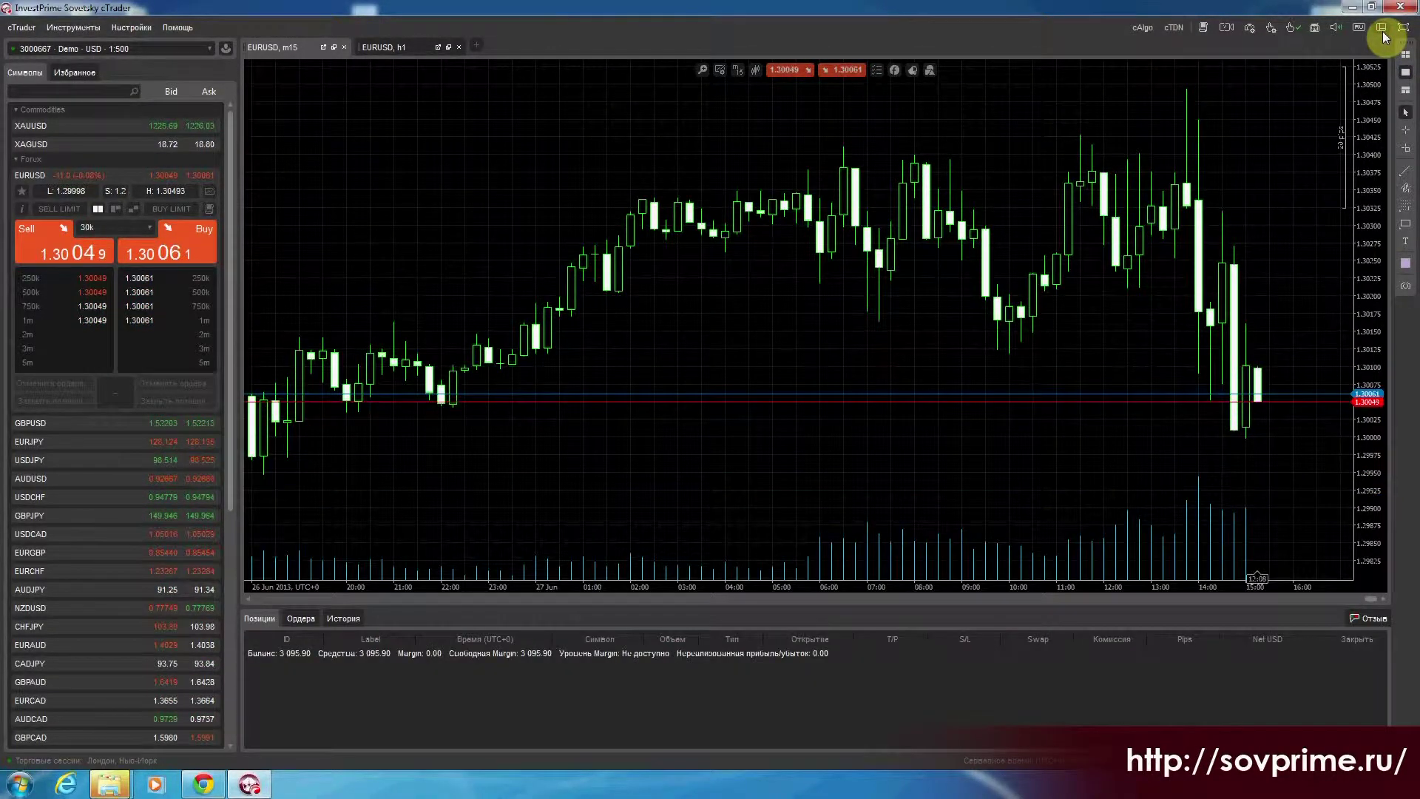
left_click(1382, 29)
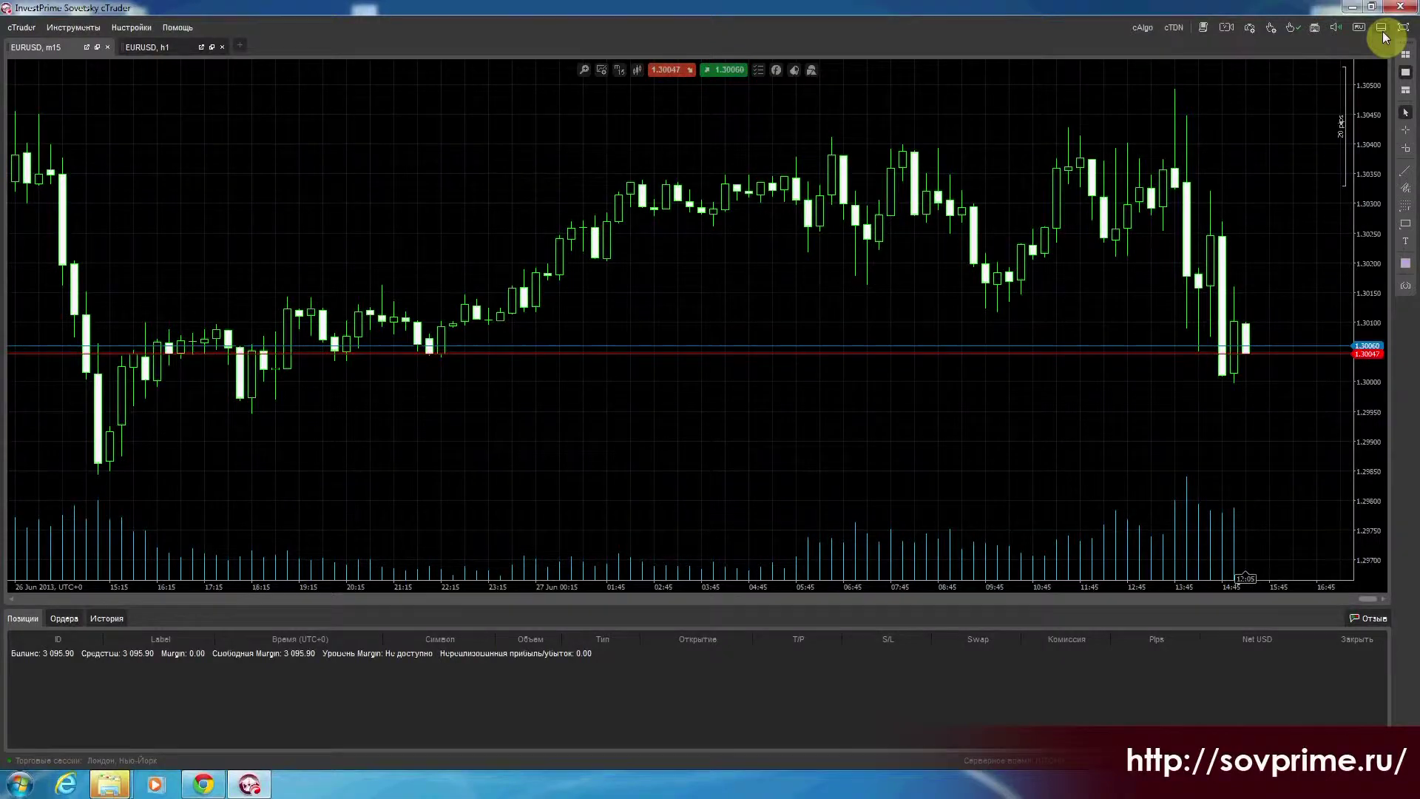
left_click(1382, 29)
left_click(1382, 29)
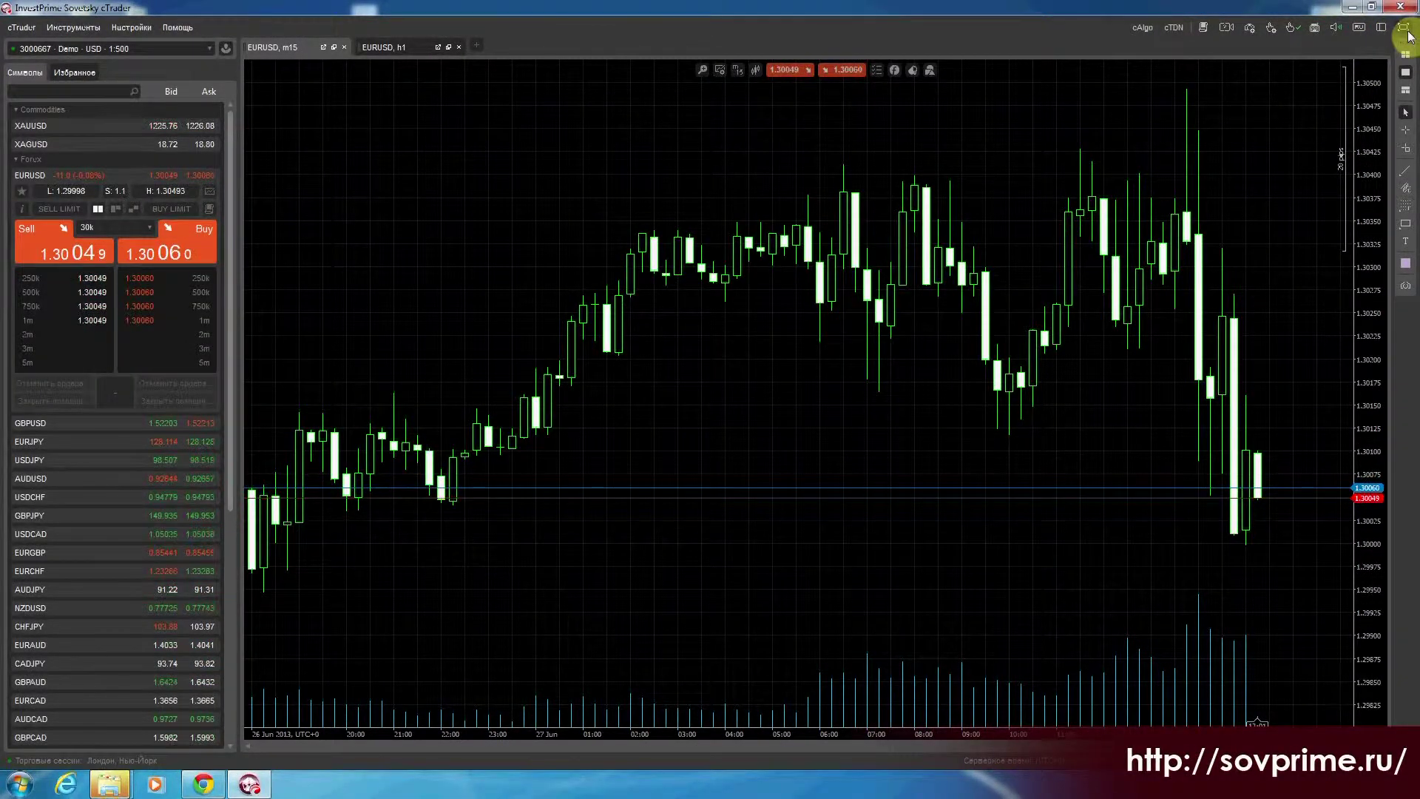
left_click(1407, 31)
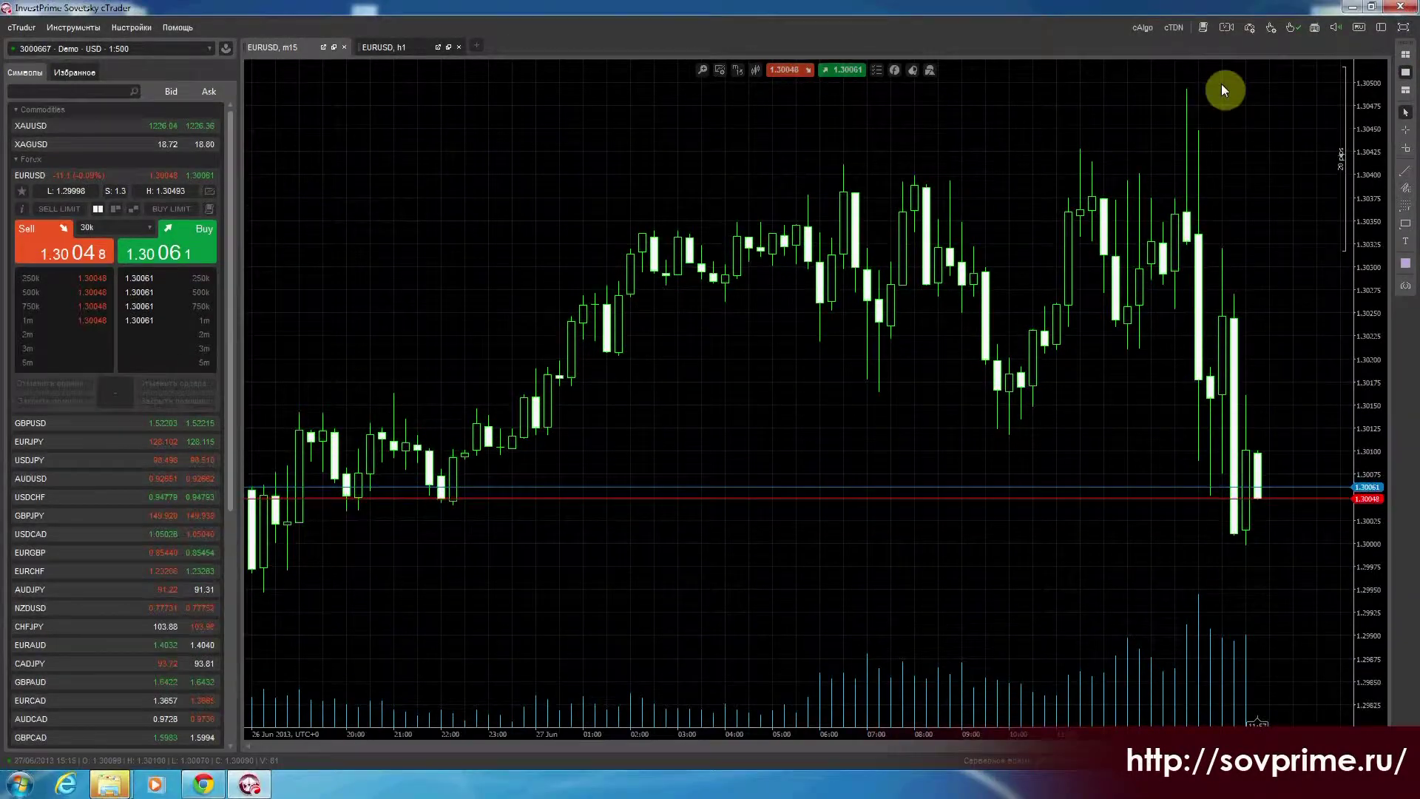
- Keep the single-chart mode and inspect the EURUSD m15 chart with the crosshair tool
left_click(1410, 71)
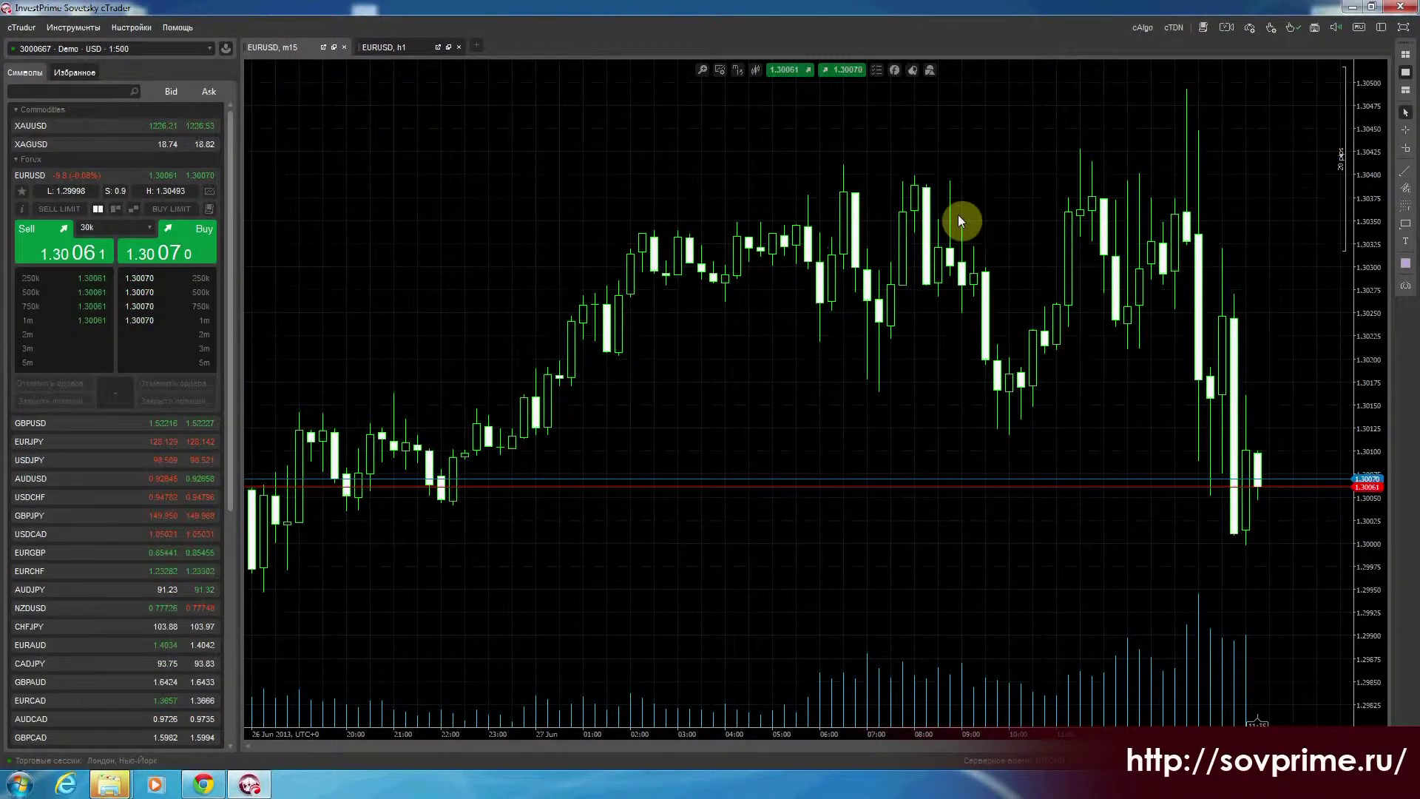
left_click_drag(830, 431, 606, 429)
left_click(1406, 131)
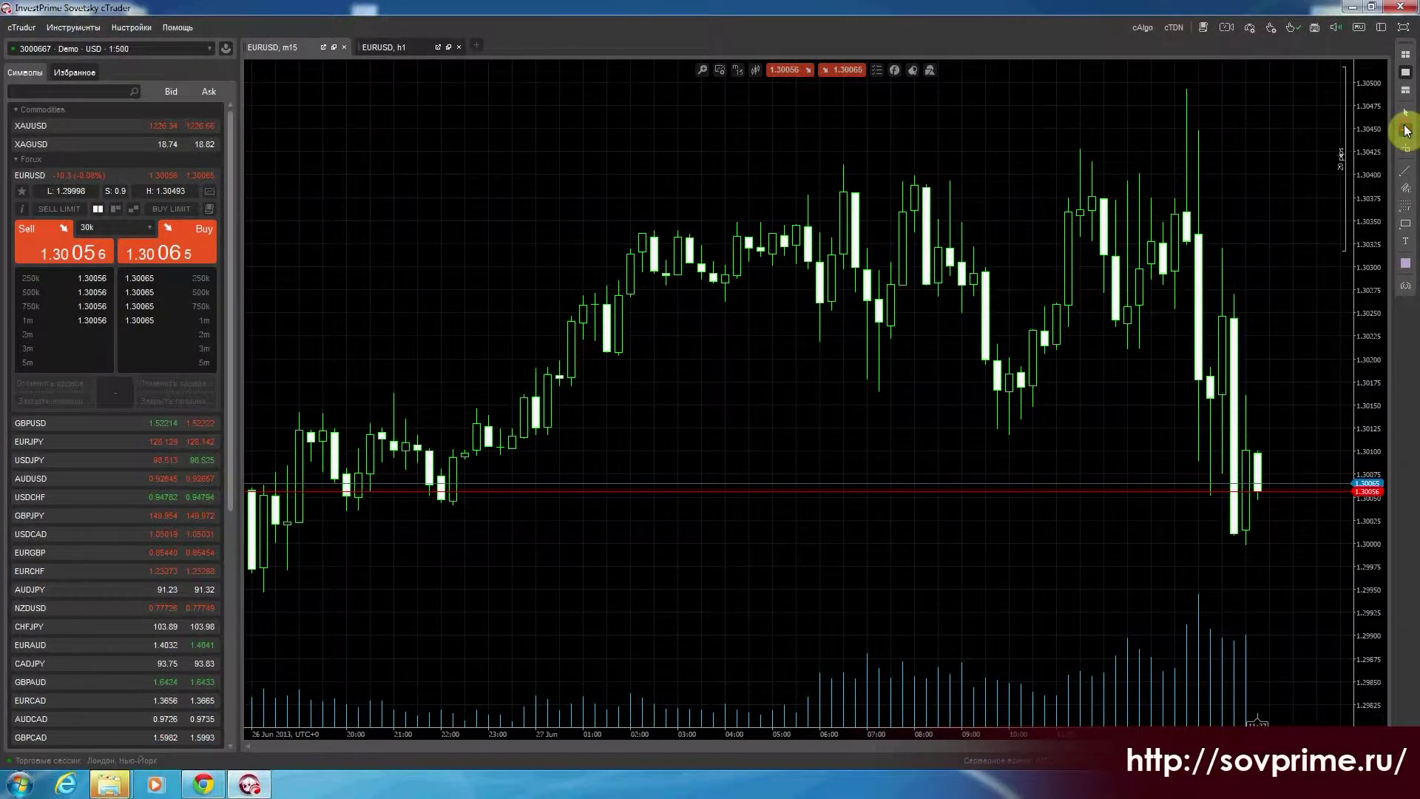
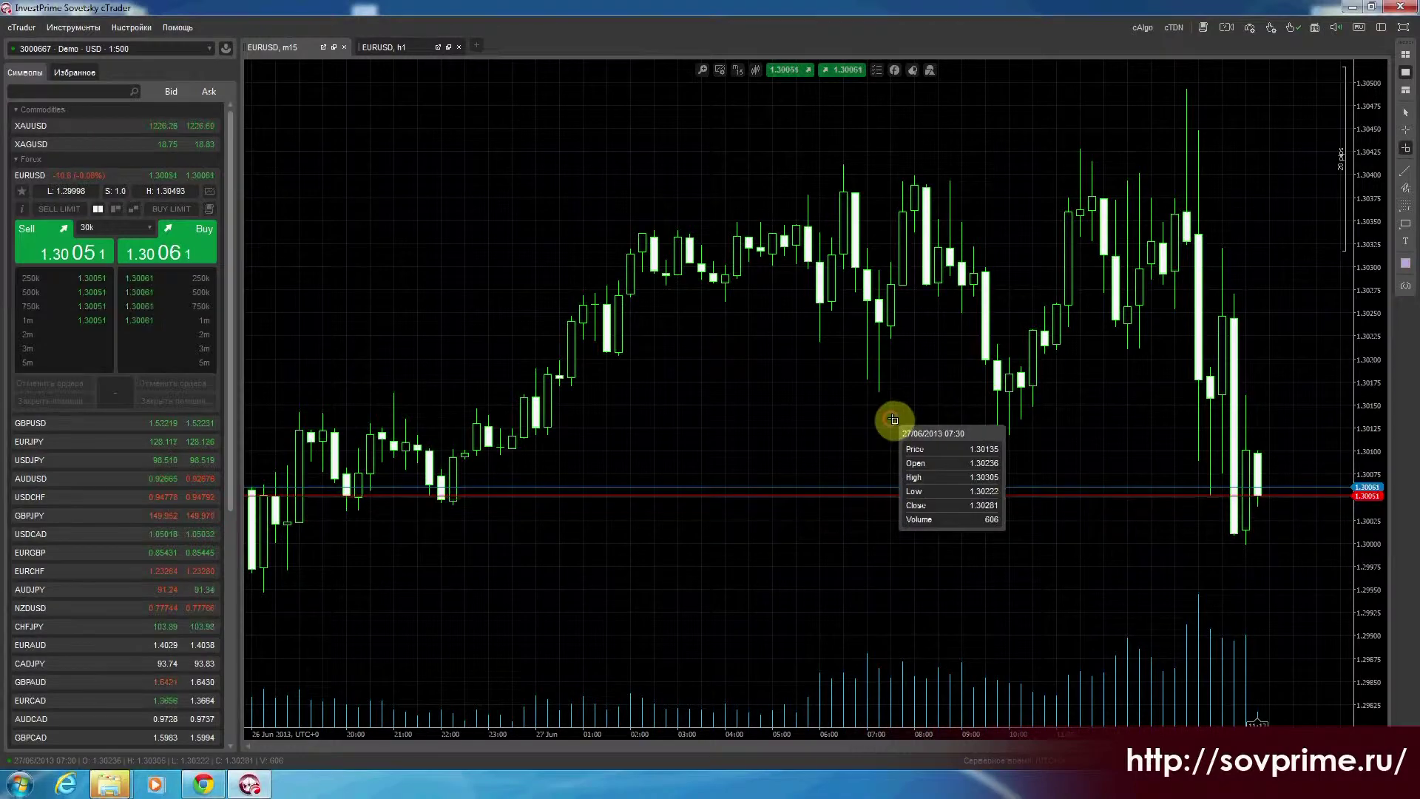
- Draw a trend line on the m15 chart sloping down from just after 03:00 to the 07:00 low on 27 June
left_click(1408, 178)
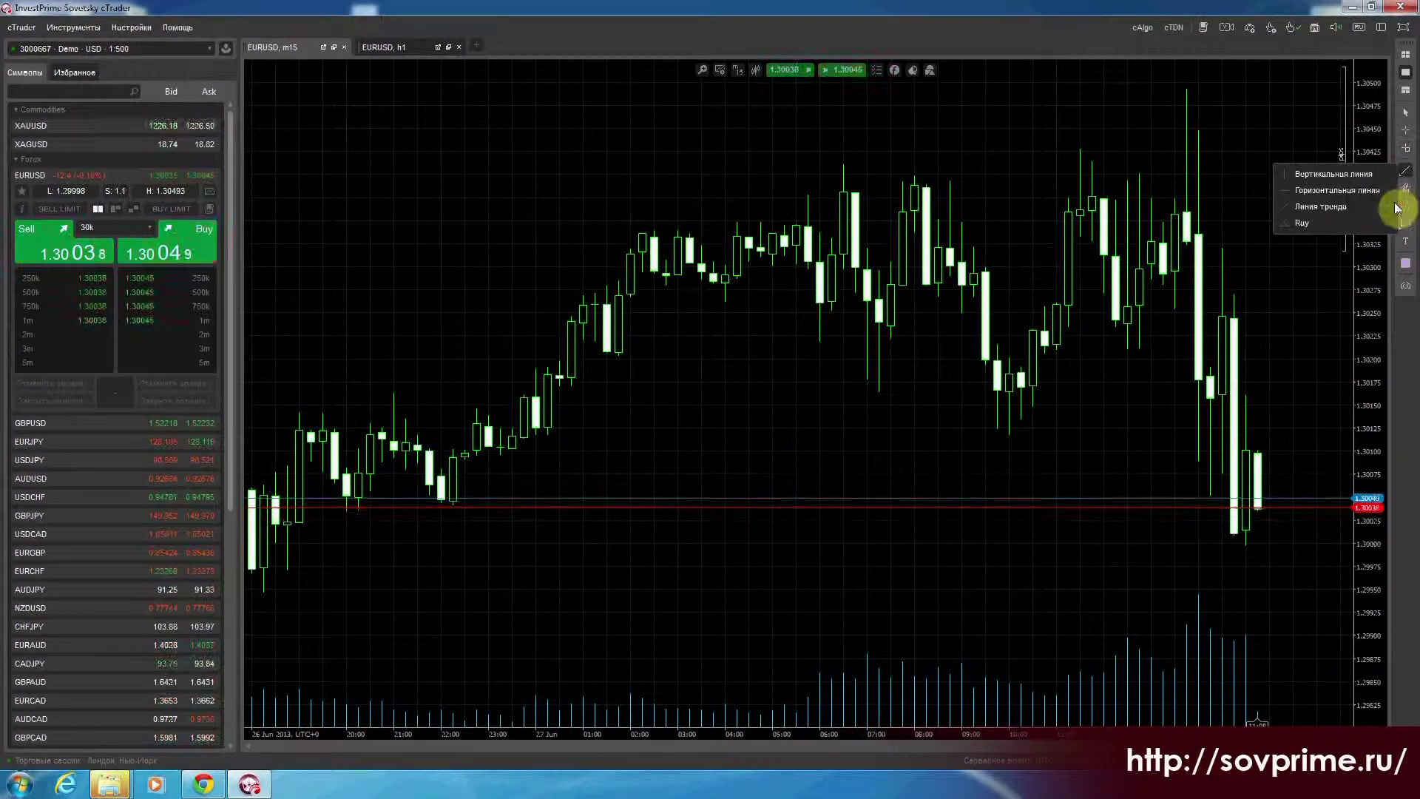
left_click(1321, 207)
left_click(721, 282)
left_click(895, 391)
left_click_drag(826, 349, 799, 349)
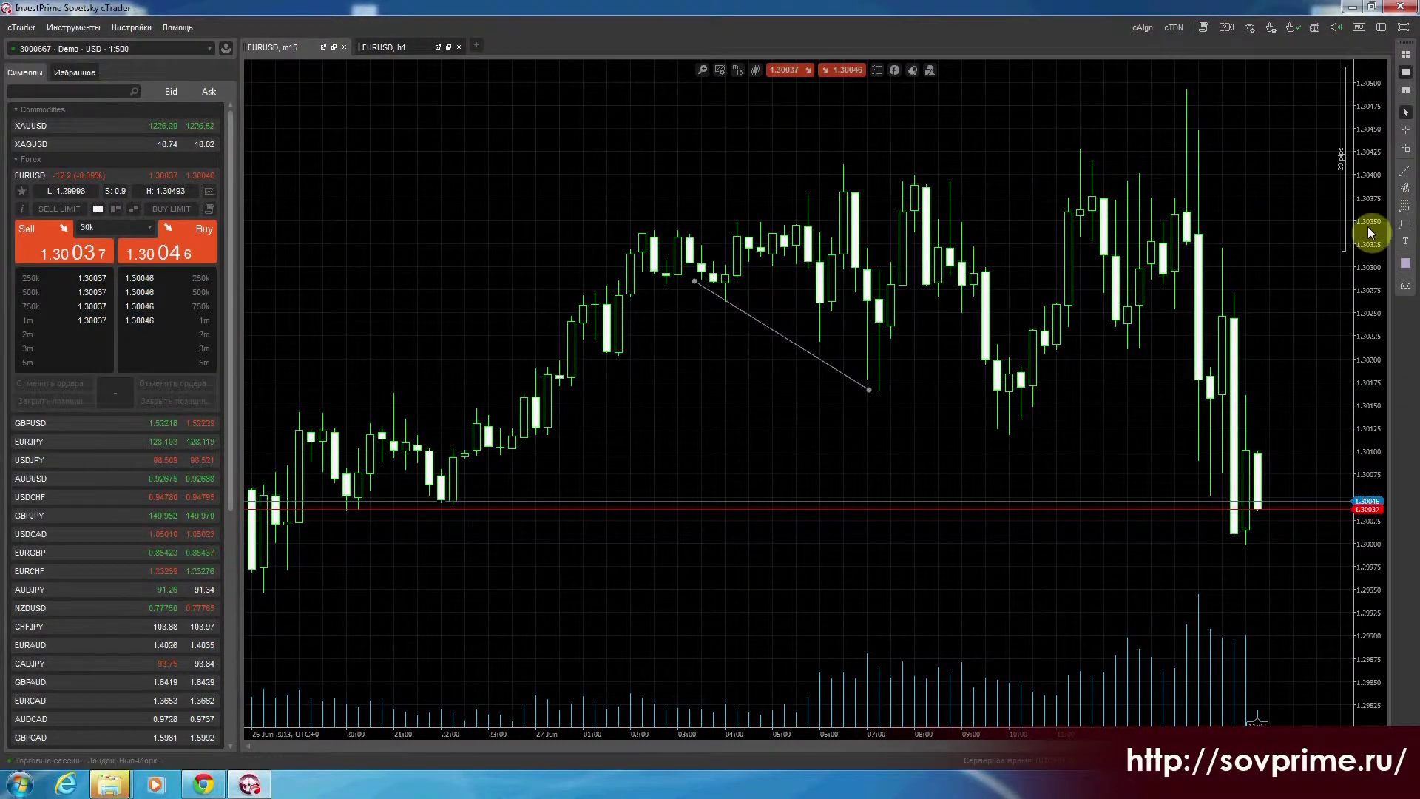
- Draw a rising equidistant channel over the candles up to about 10:00 and widen it by raising its upper line
left_click(1404, 189)
left_click(1019, 253)
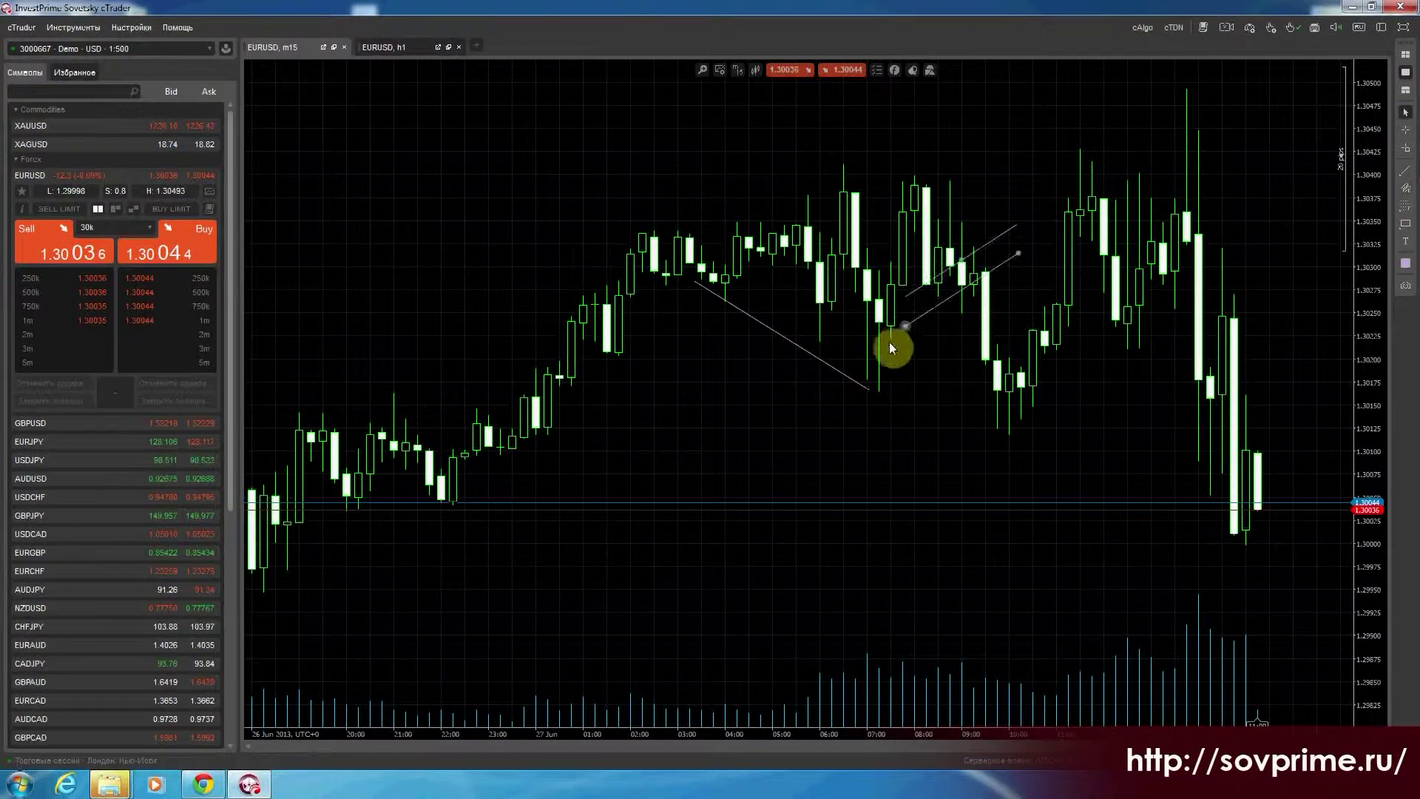
left_click(658, 236)
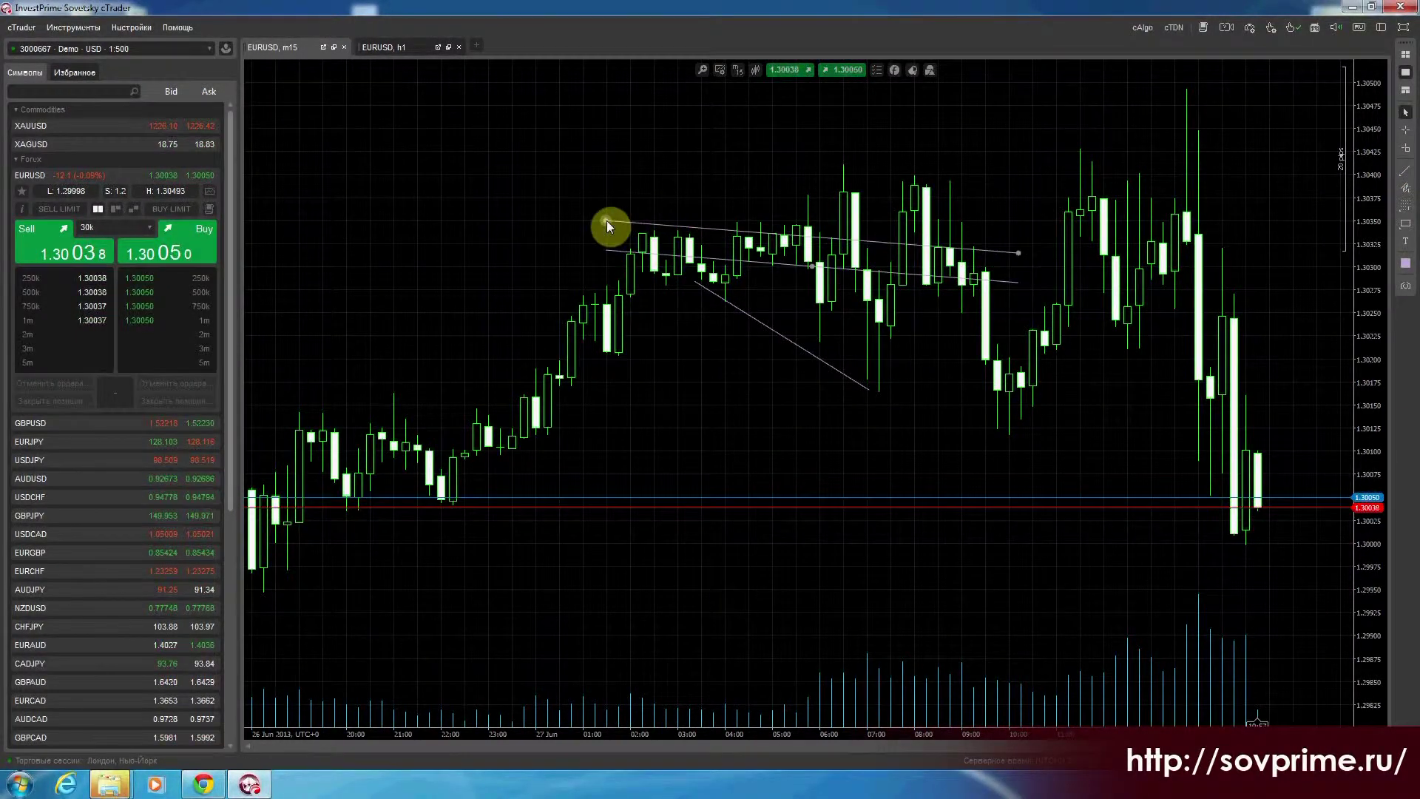
left_click_drag(620, 238, 527, 403)
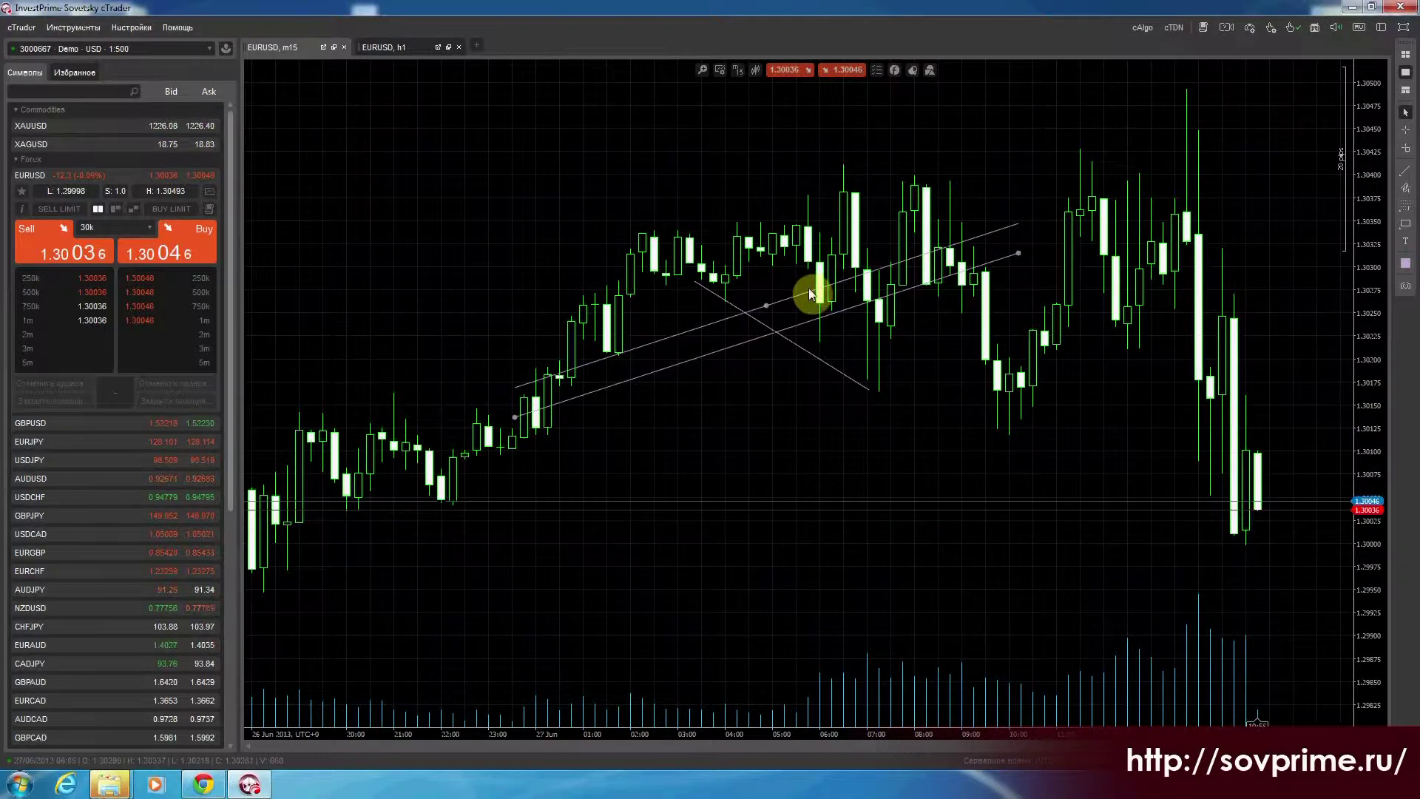
left_click_drag(769, 298, 699, 255)
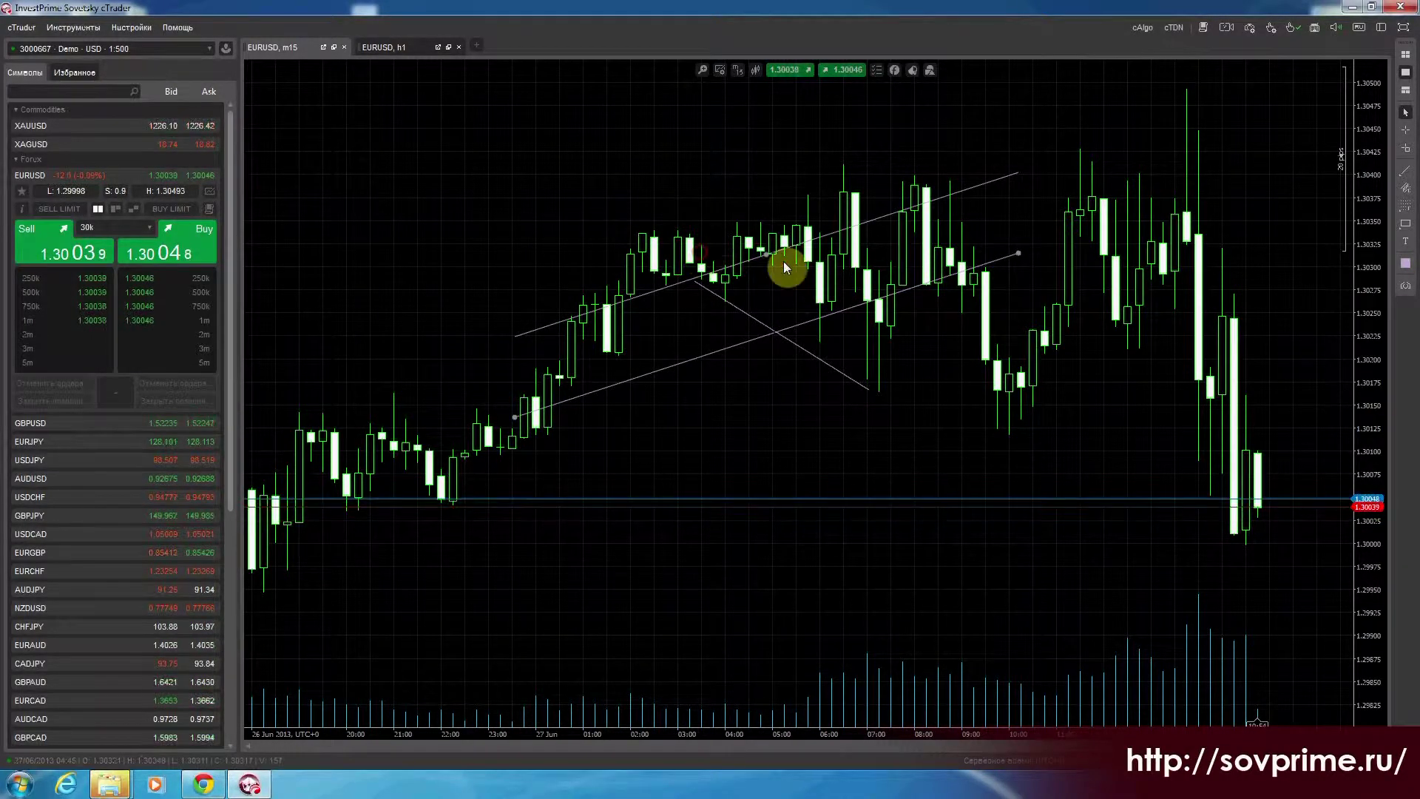
- Move the channel down, fit its lower line to the rise from about 21:00 to 03:00, and widen it upward
left_click(686, 281)
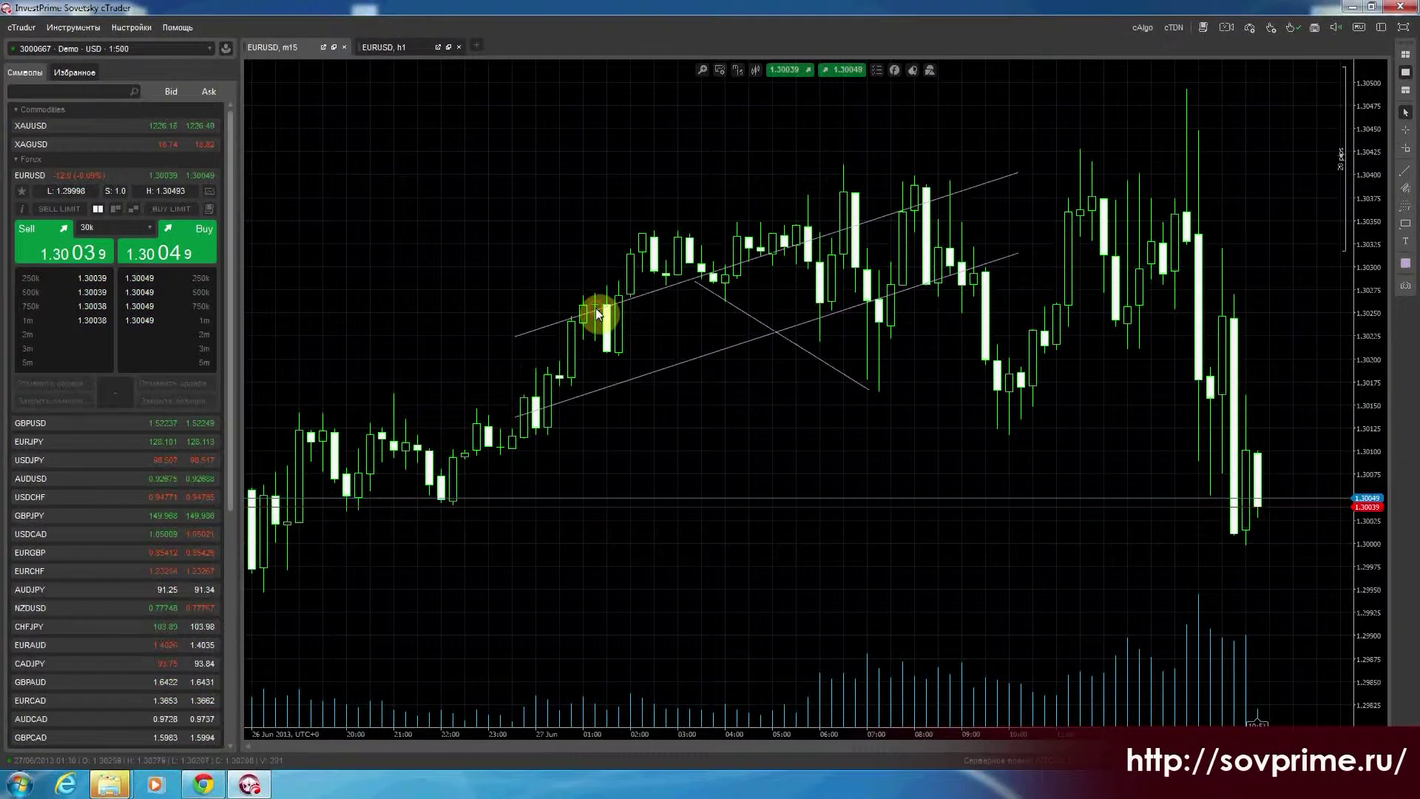
left_click(595, 393)
mouse_move(595, 392)
left_mouse_down()
mouse_move(523, 451)
mouse_move(498, 498)
left_mouse_up()
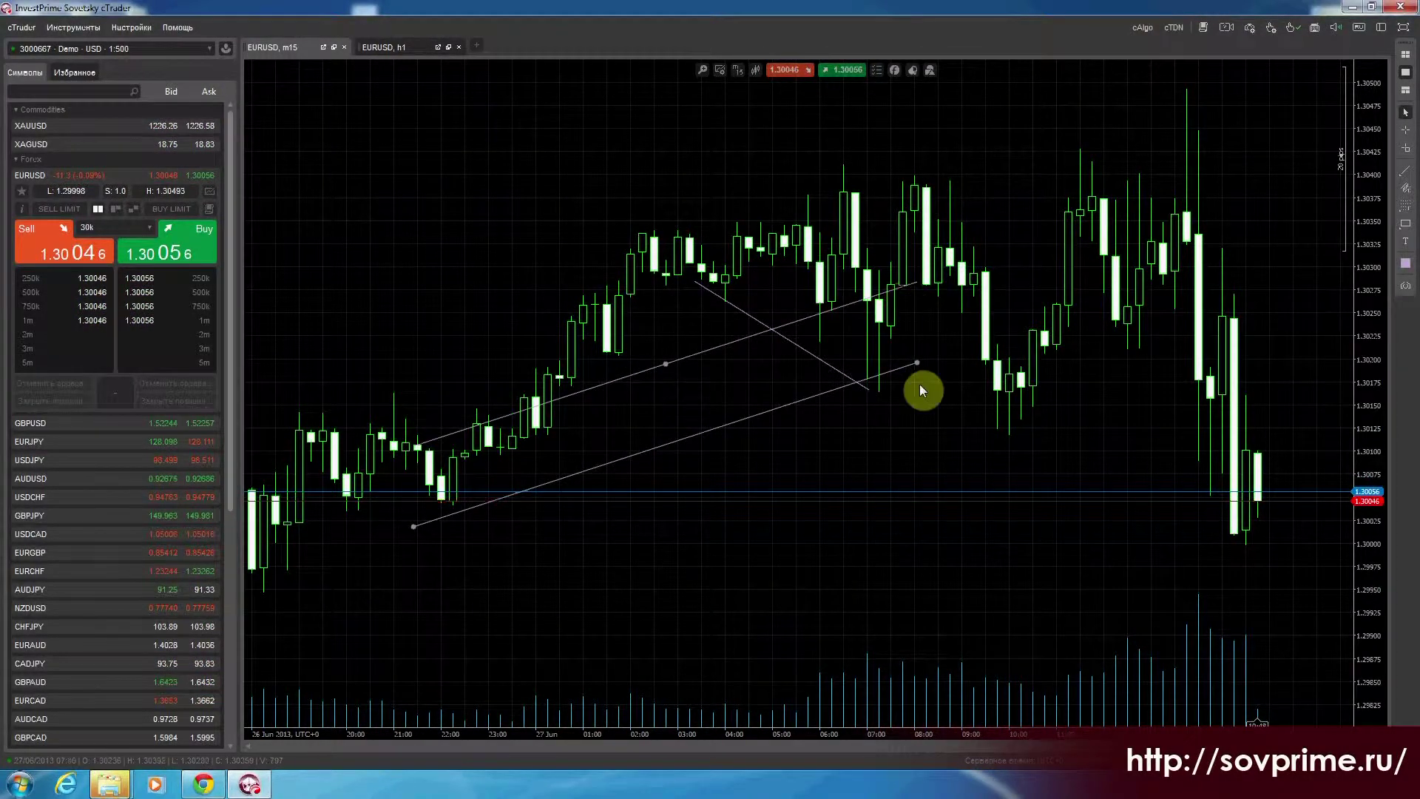
left_click_drag(917, 363, 702, 293)
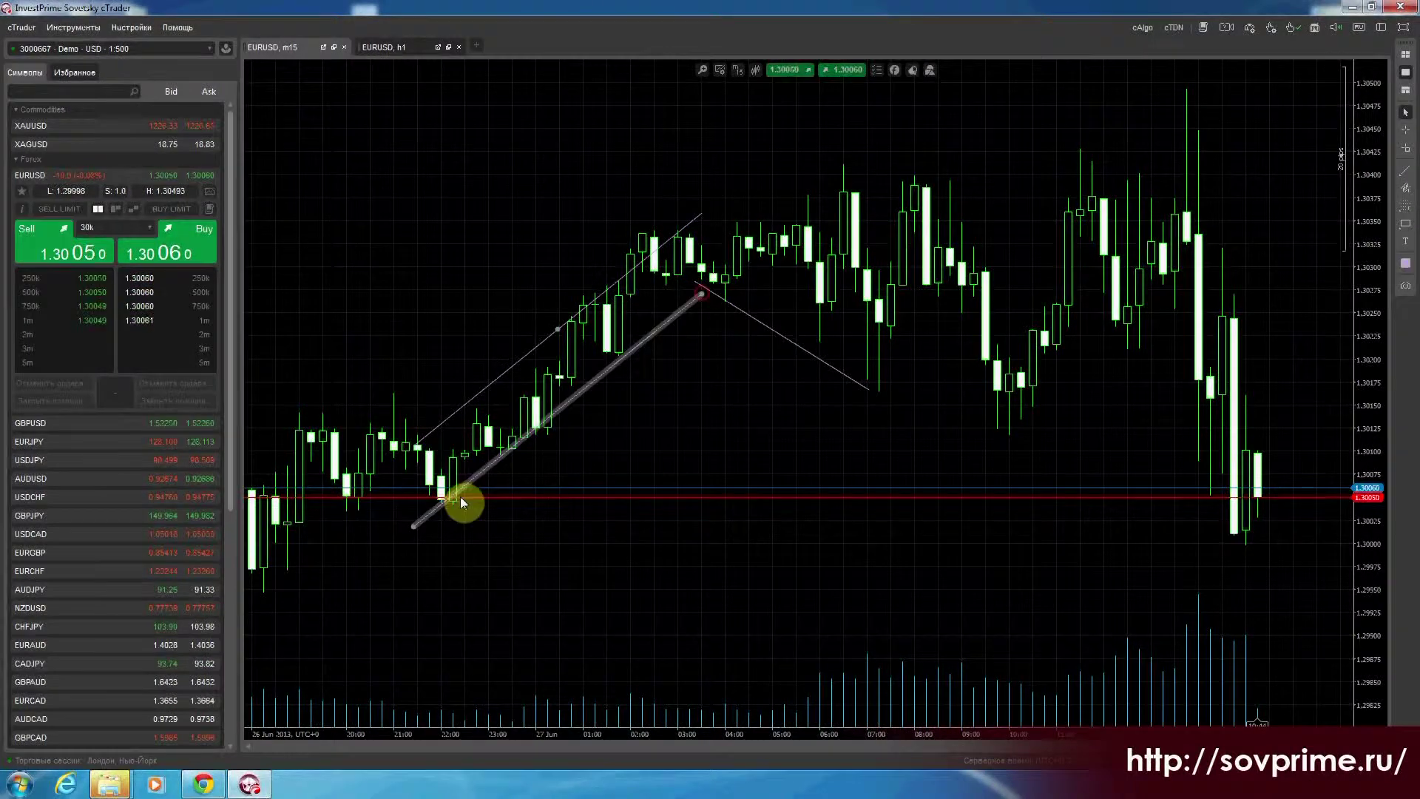
left_click_drag(416, 531, 418, 541)
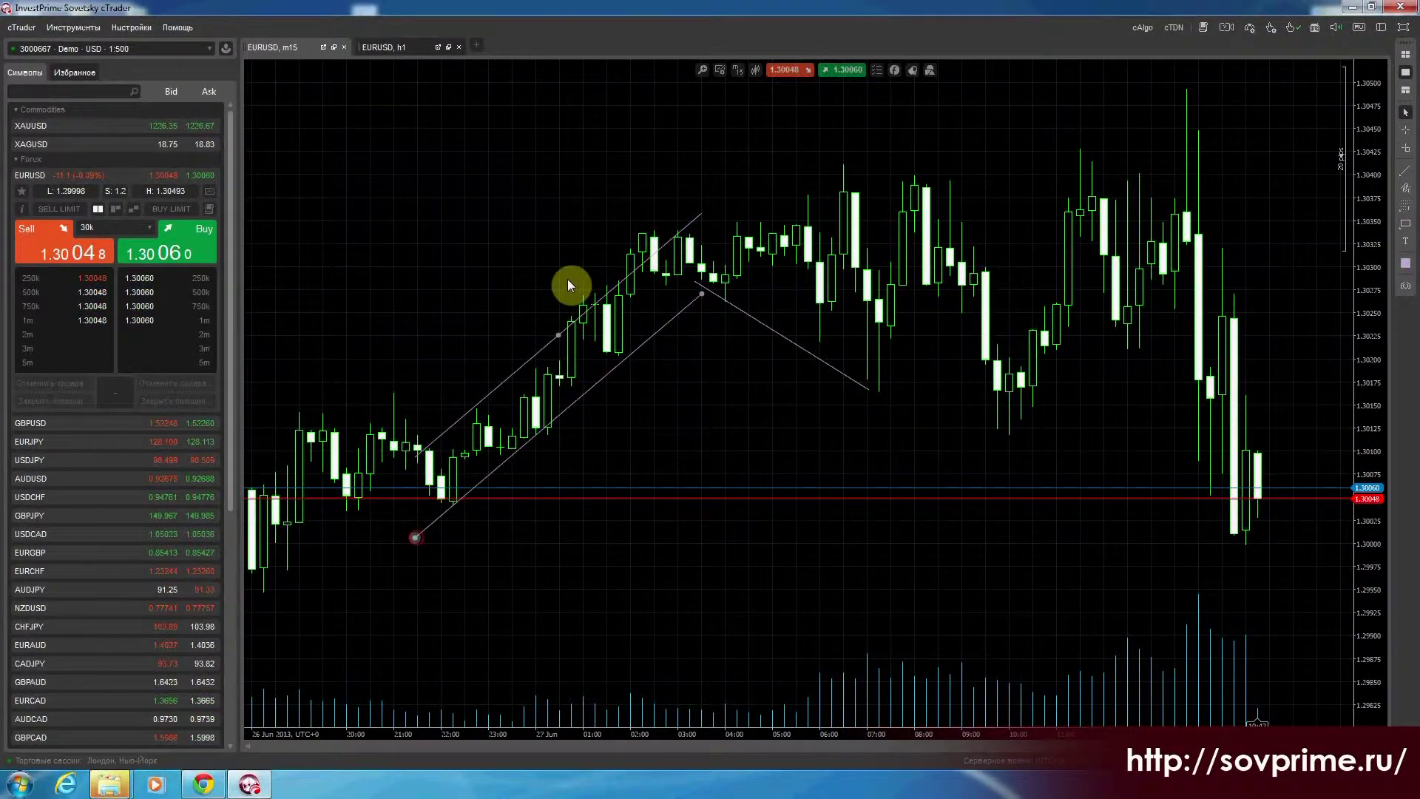
left_click_drag(558, 334, 519, 293)
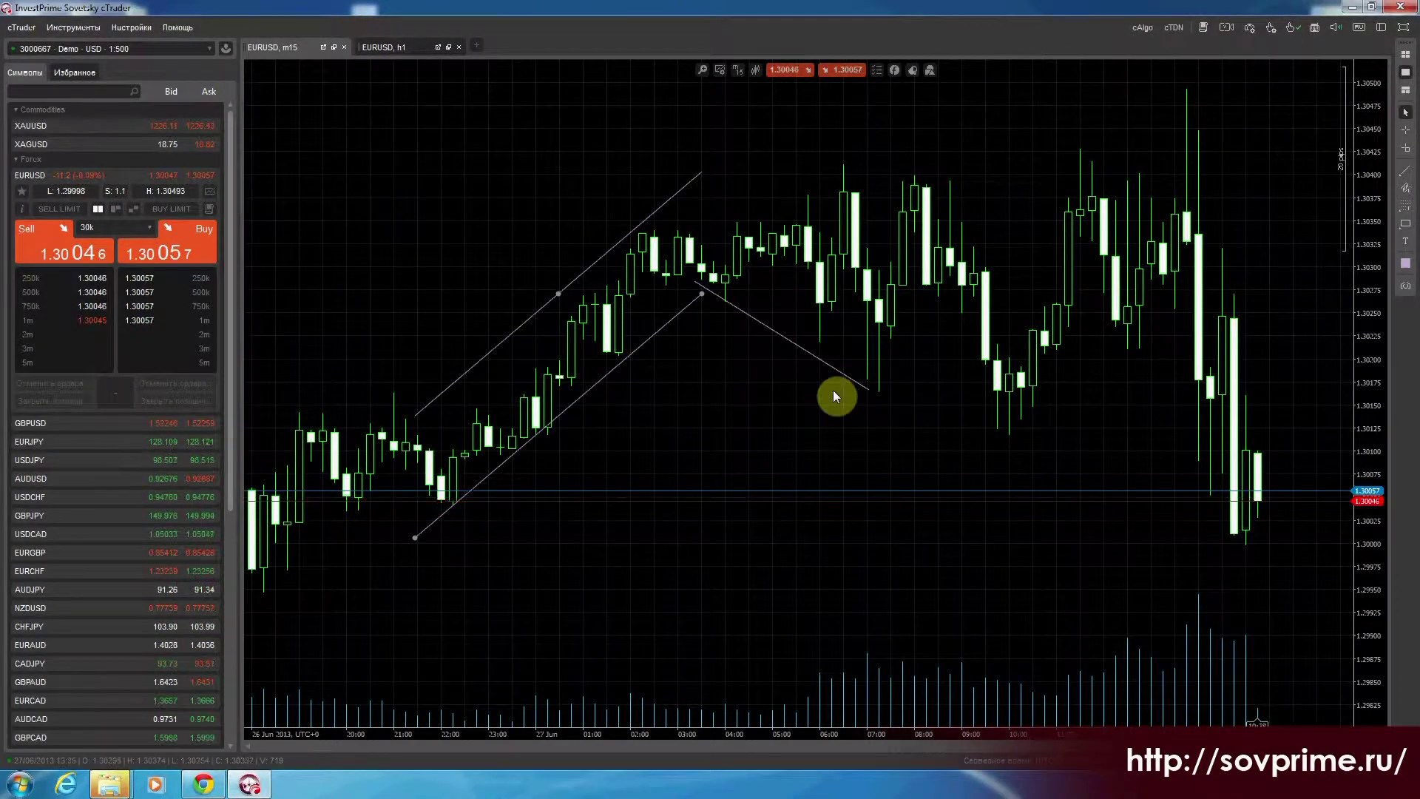
- Shift the descending trend line slightly lower on the chart
left_click(803, 348)
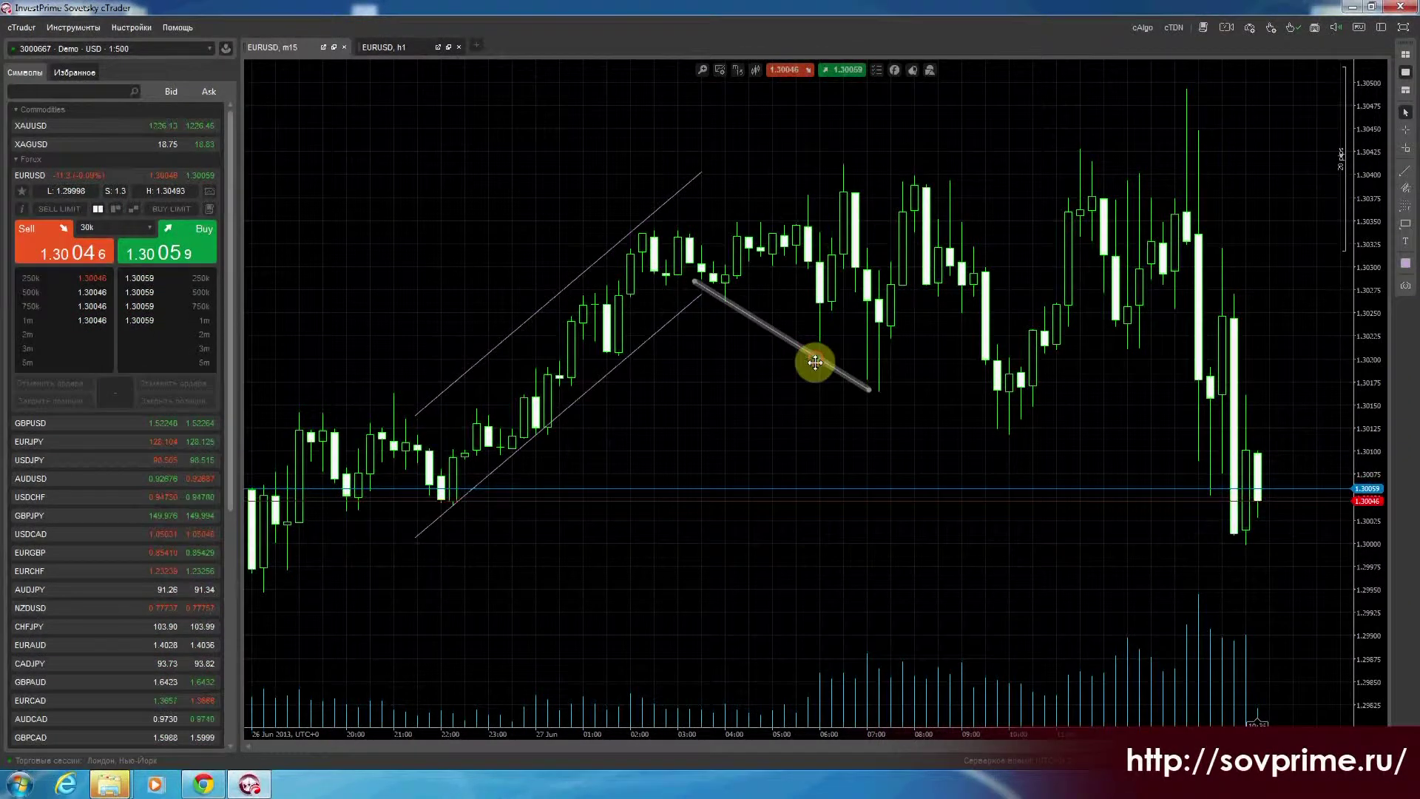
left_click_drag(815, 364, 818, 374)
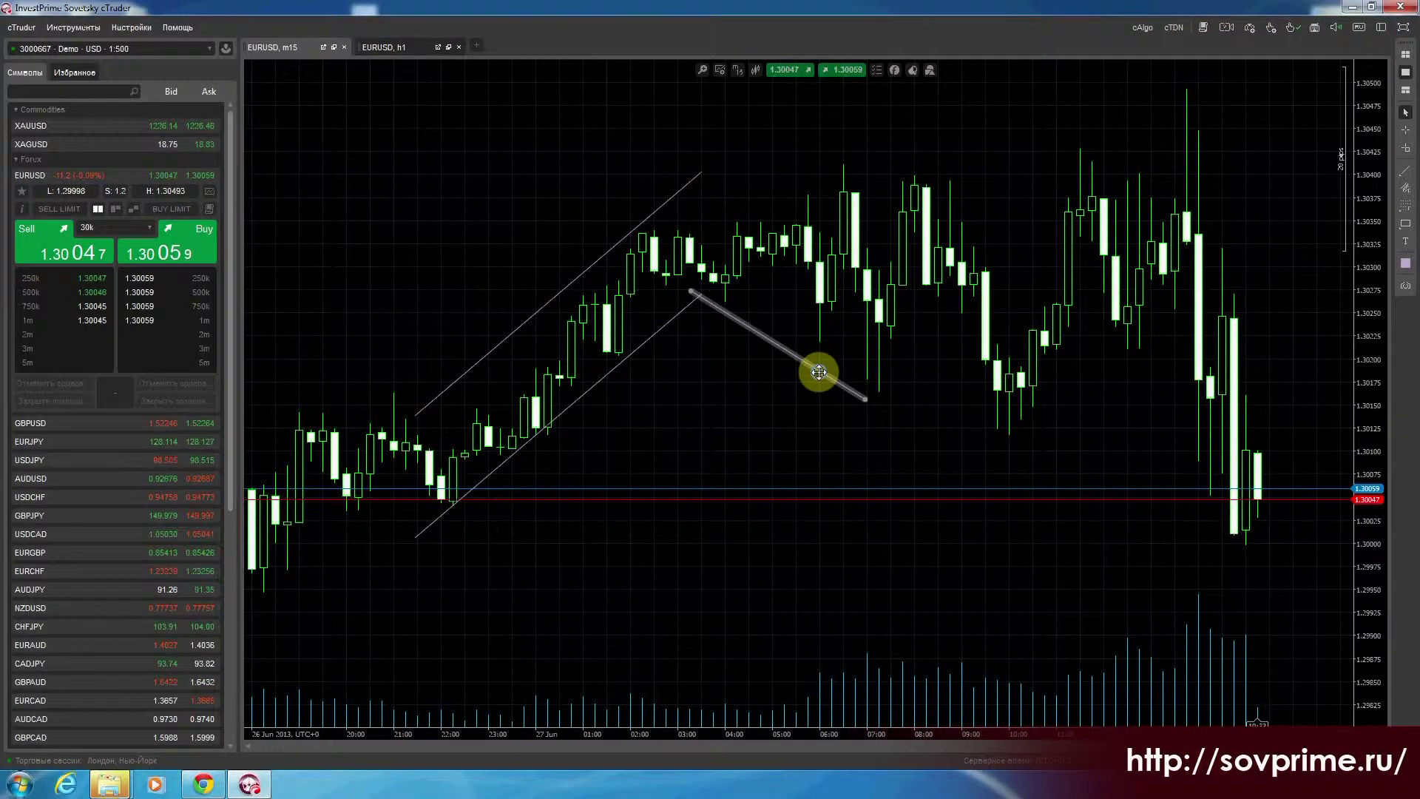
- Delete the trend line through the chart's object list and remove all remaining drawn objects
right_click(819, 371)
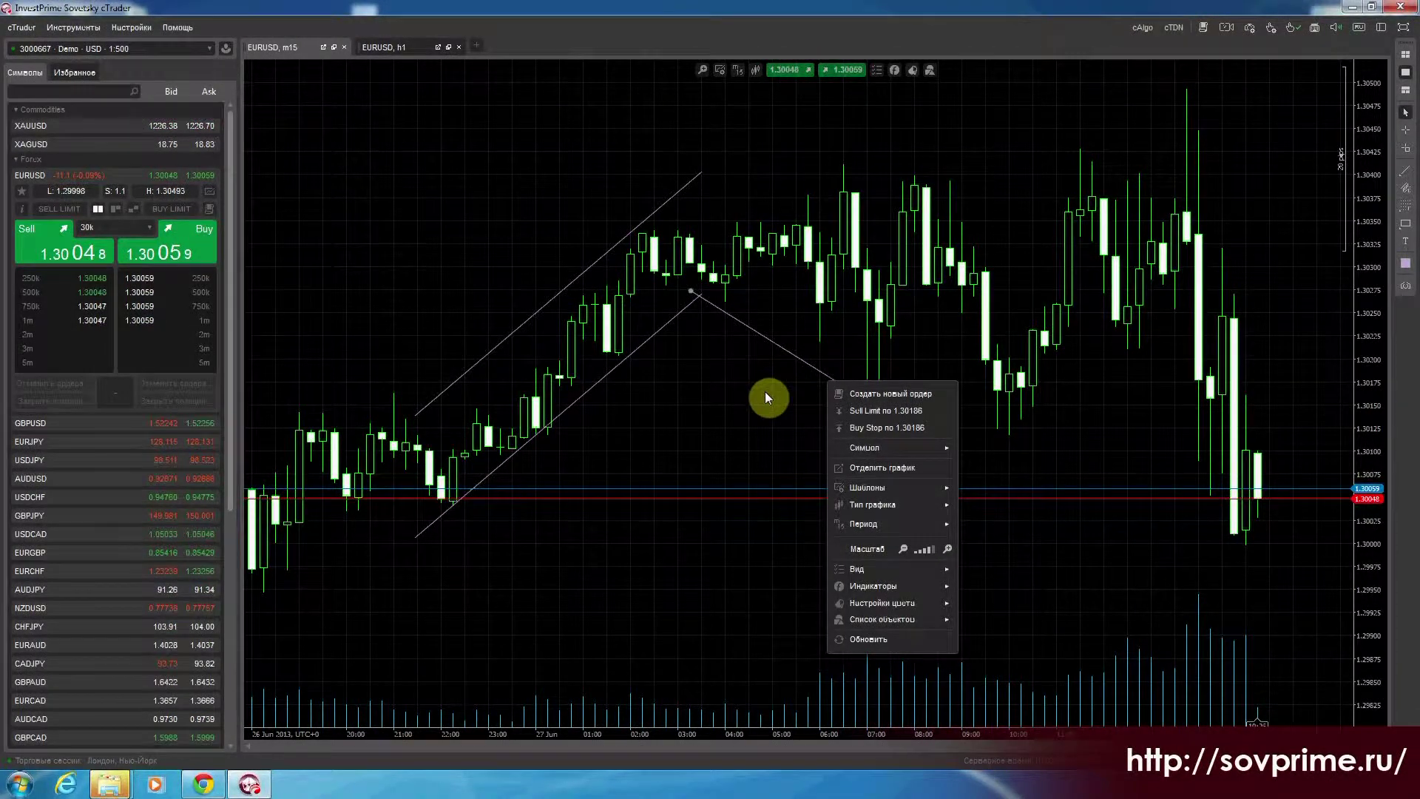
left_click(722, 358)
right_click(722, 358)
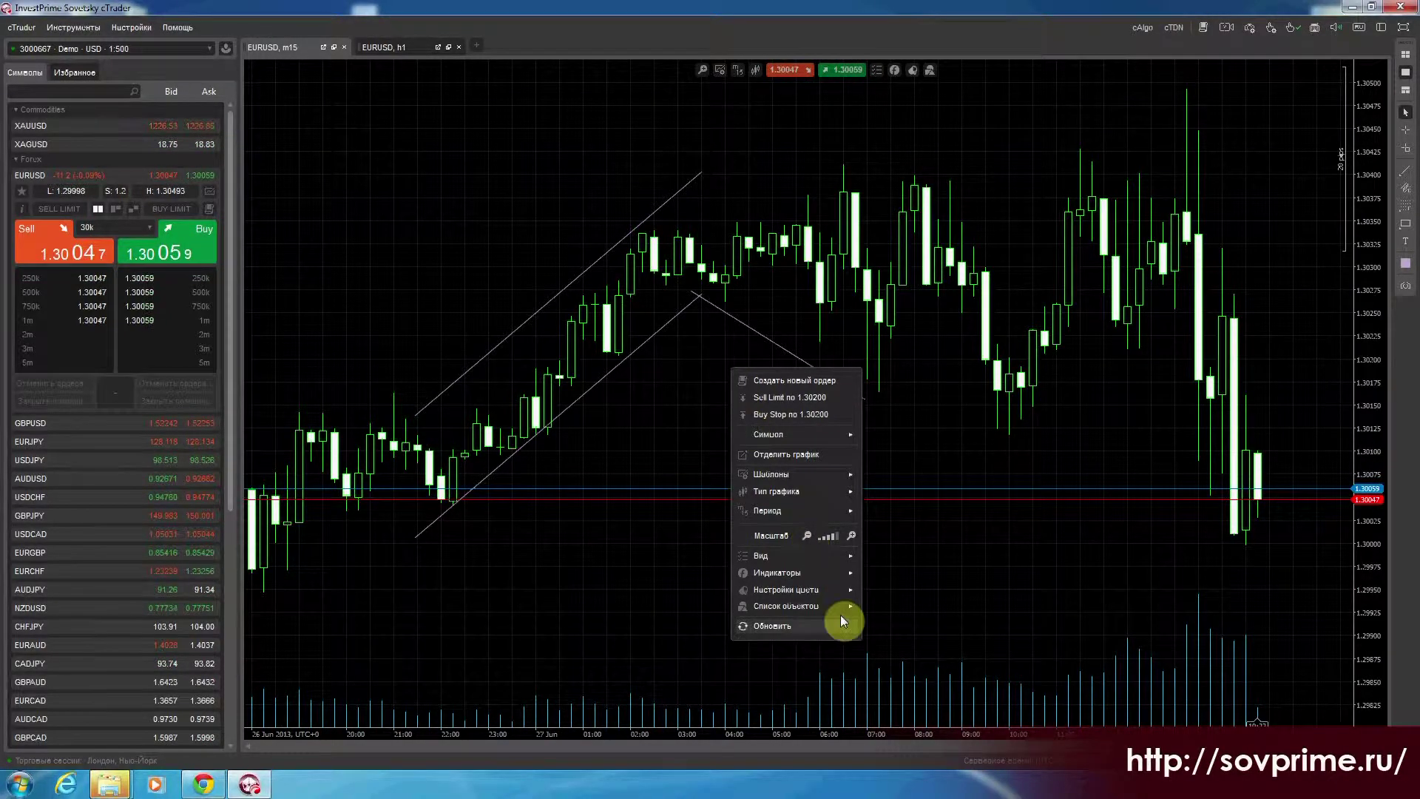
mouse_move(837, 606)
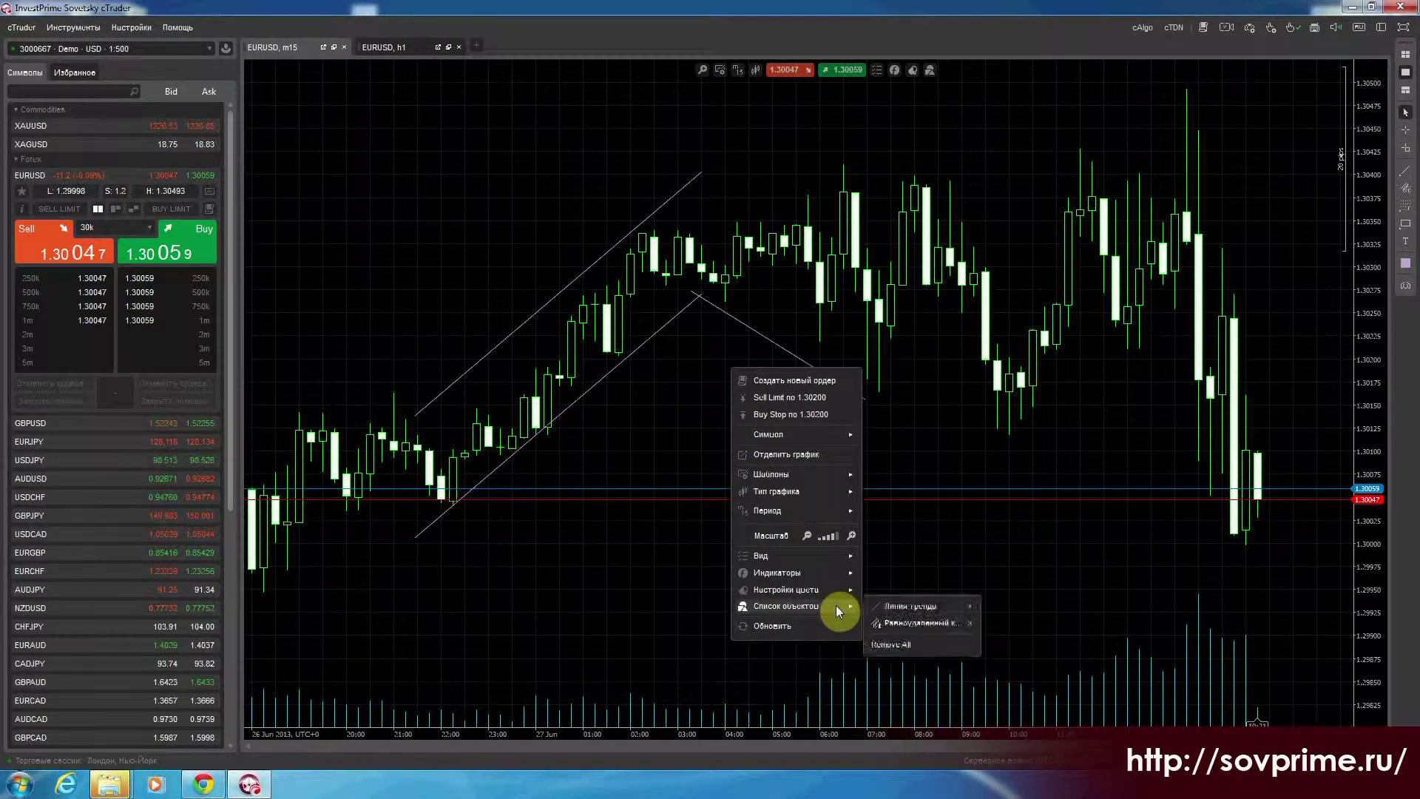
left_click(971, 606)
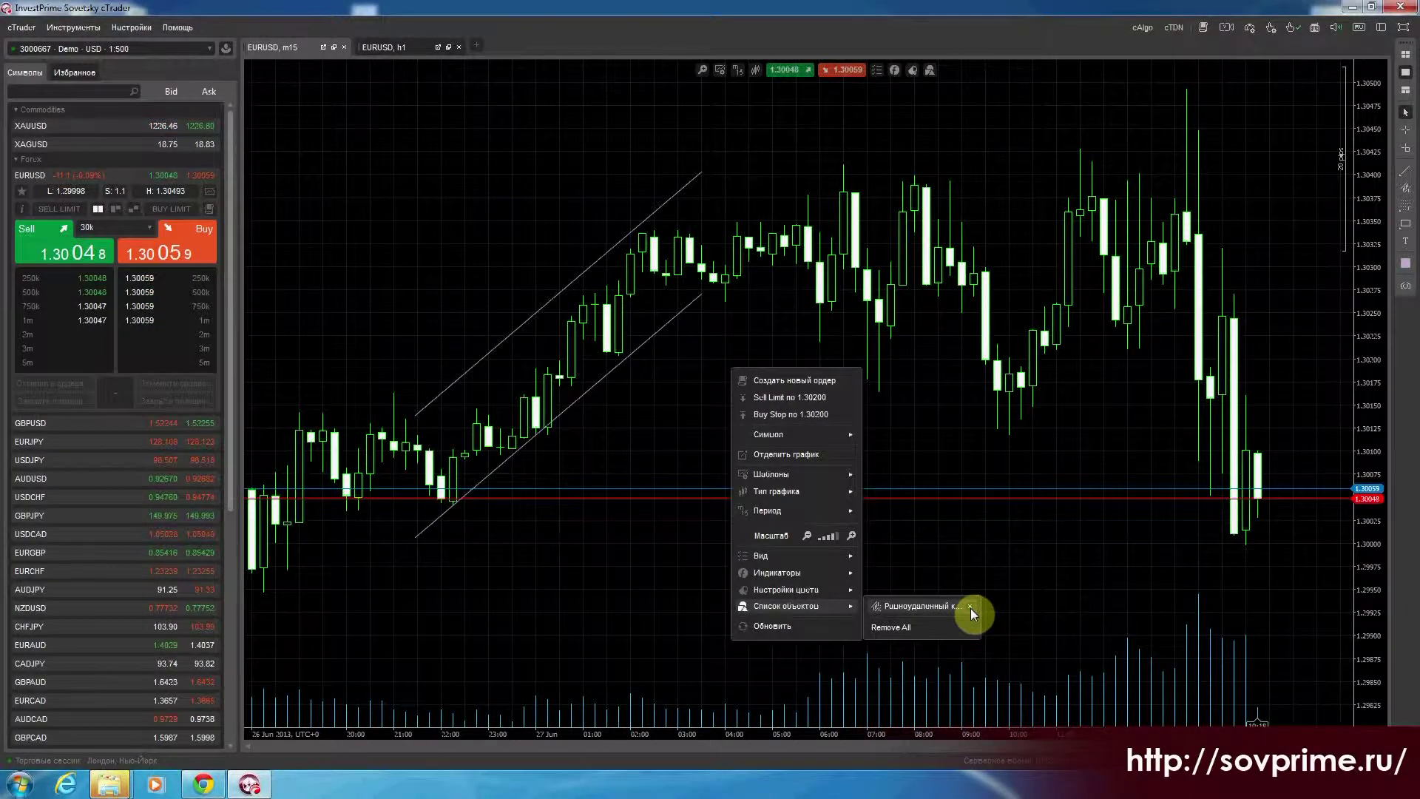
left_click(916, 629)
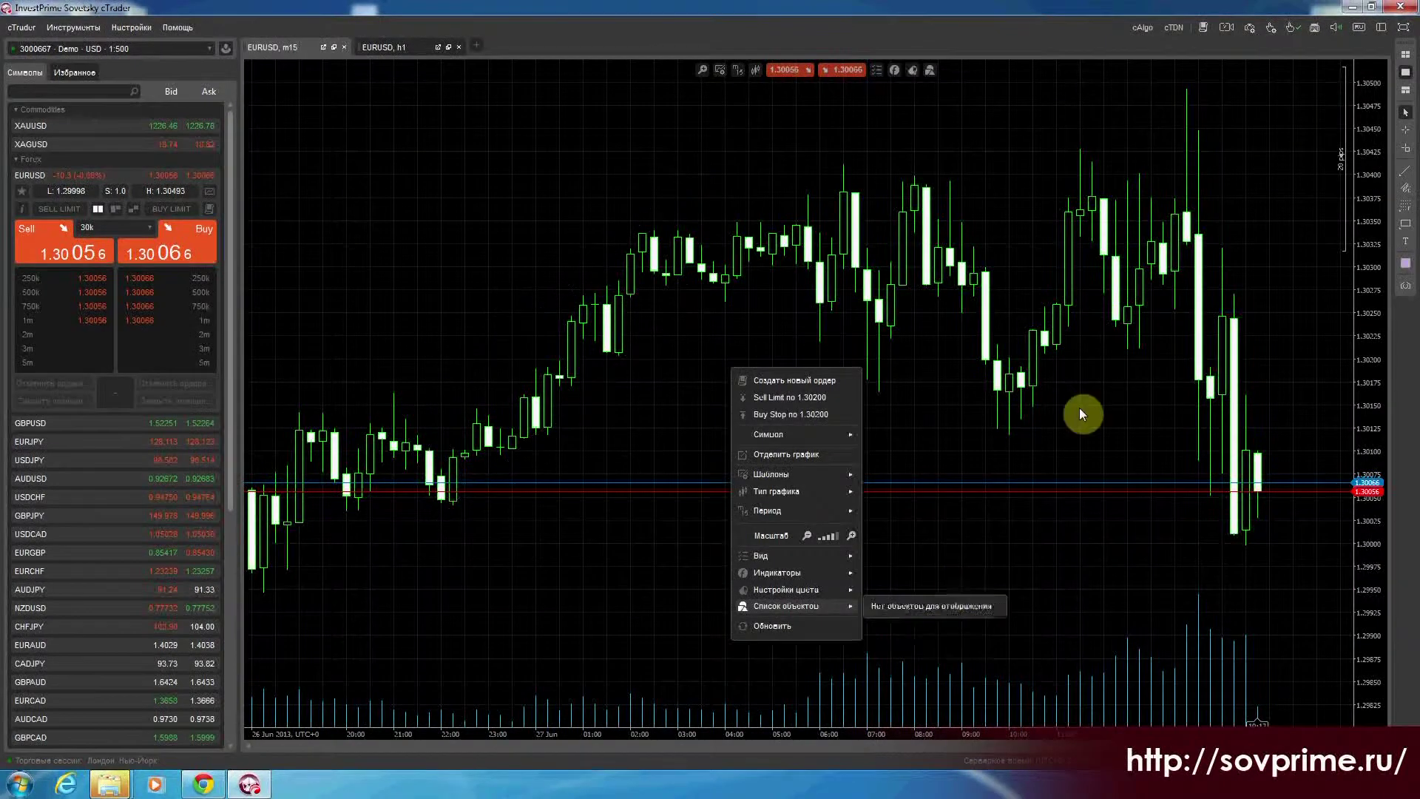
left_click(961, 427)
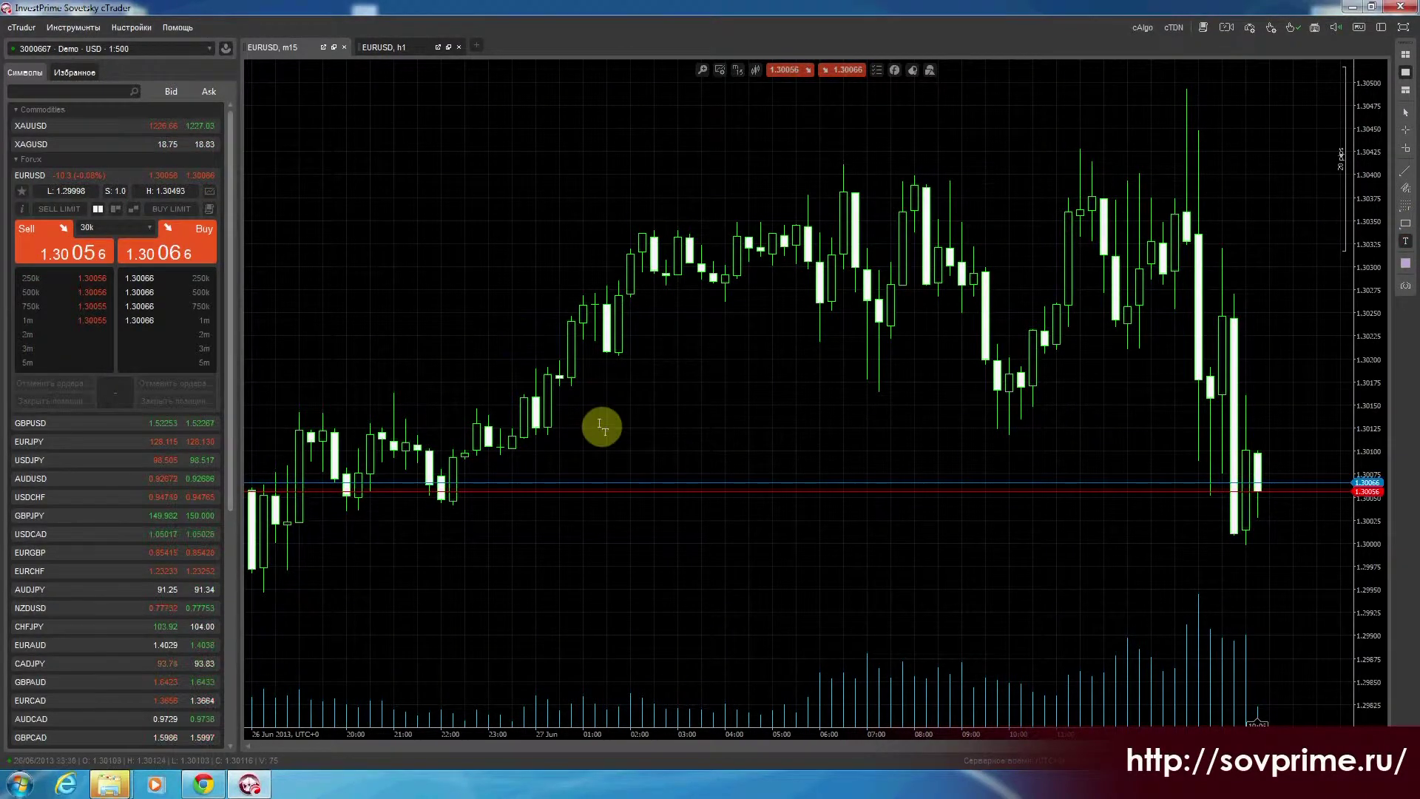
- Add the text label "eur/usd" to the EURUSD m15 chart and move it above the candles near 03:00
left_click(777, 337)
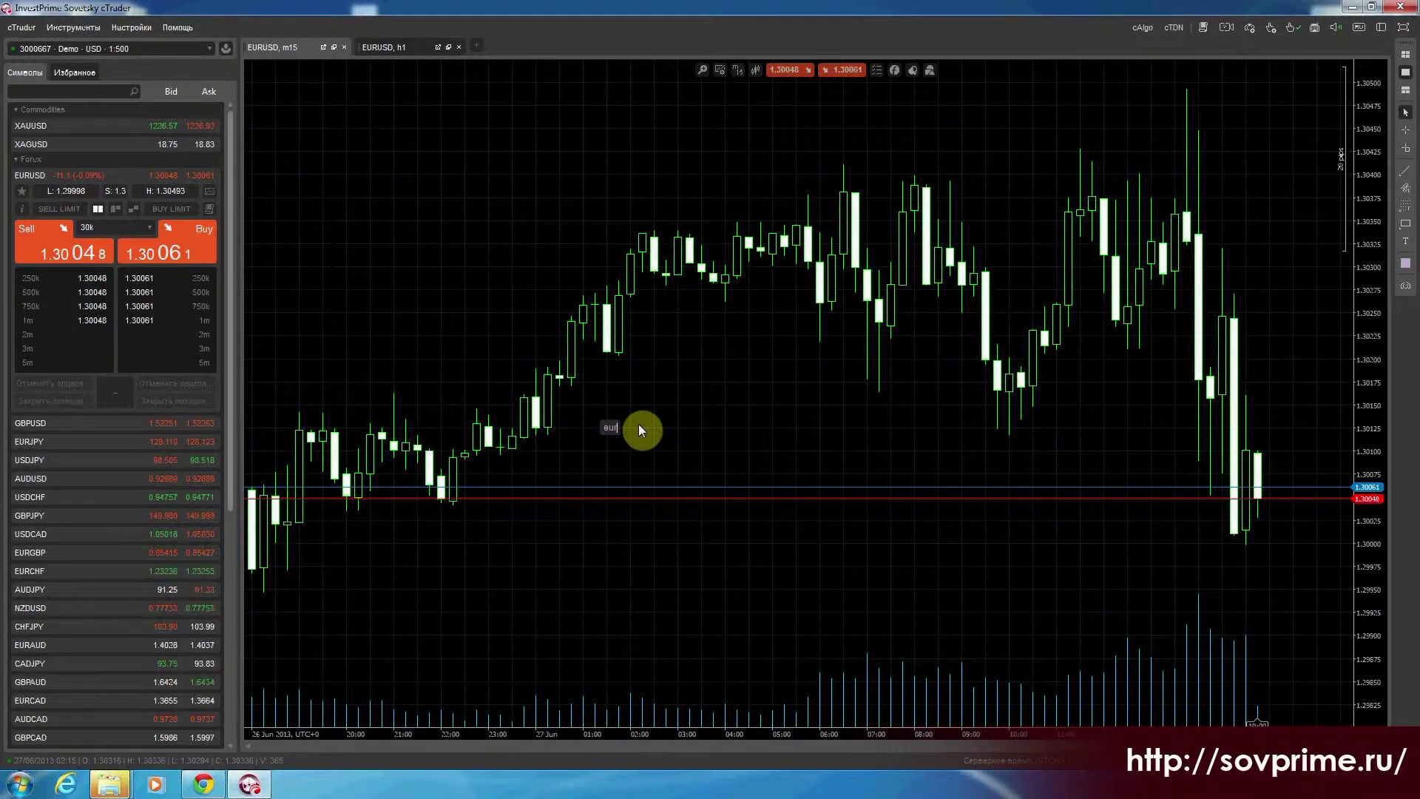
type("/usd")
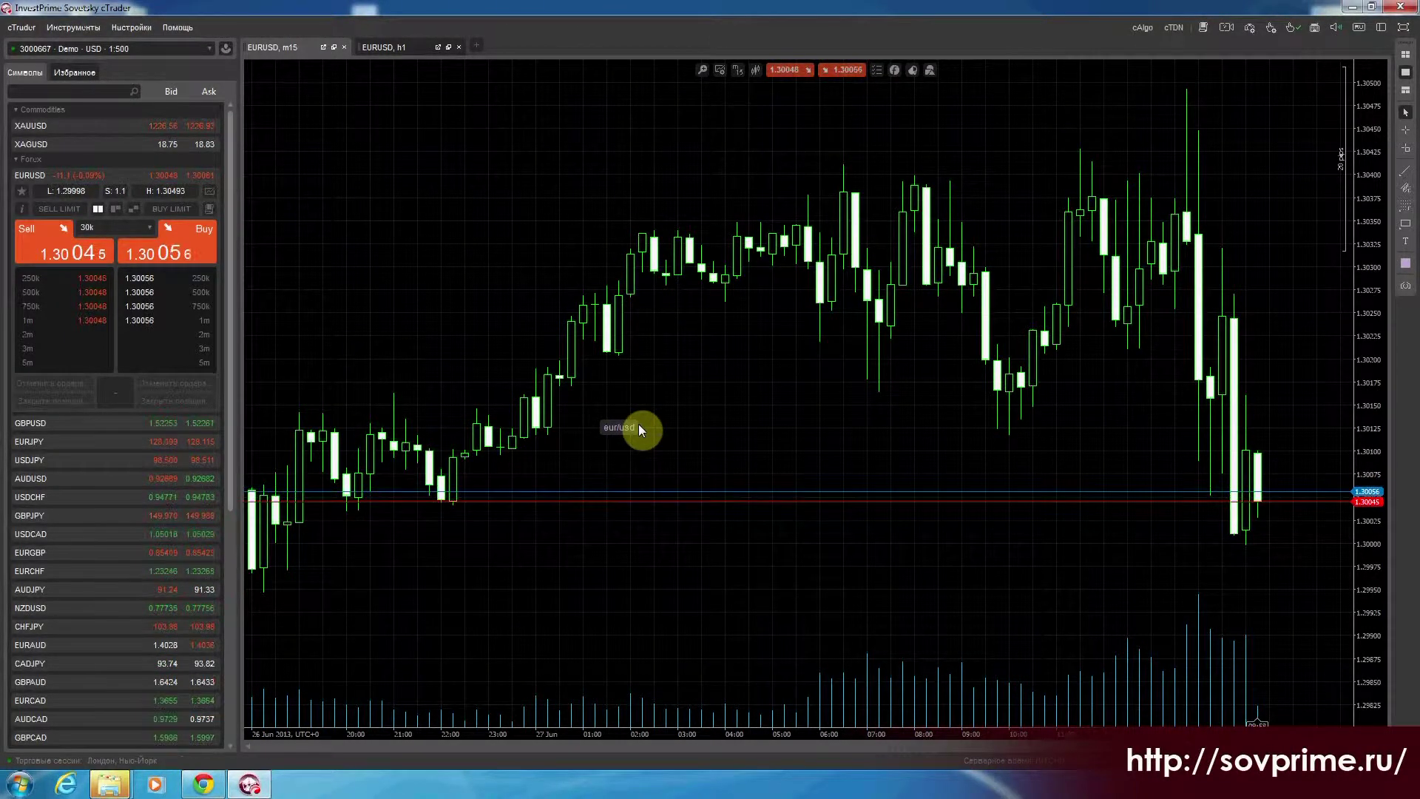
left_click_drag(639, 424, 658, 398)
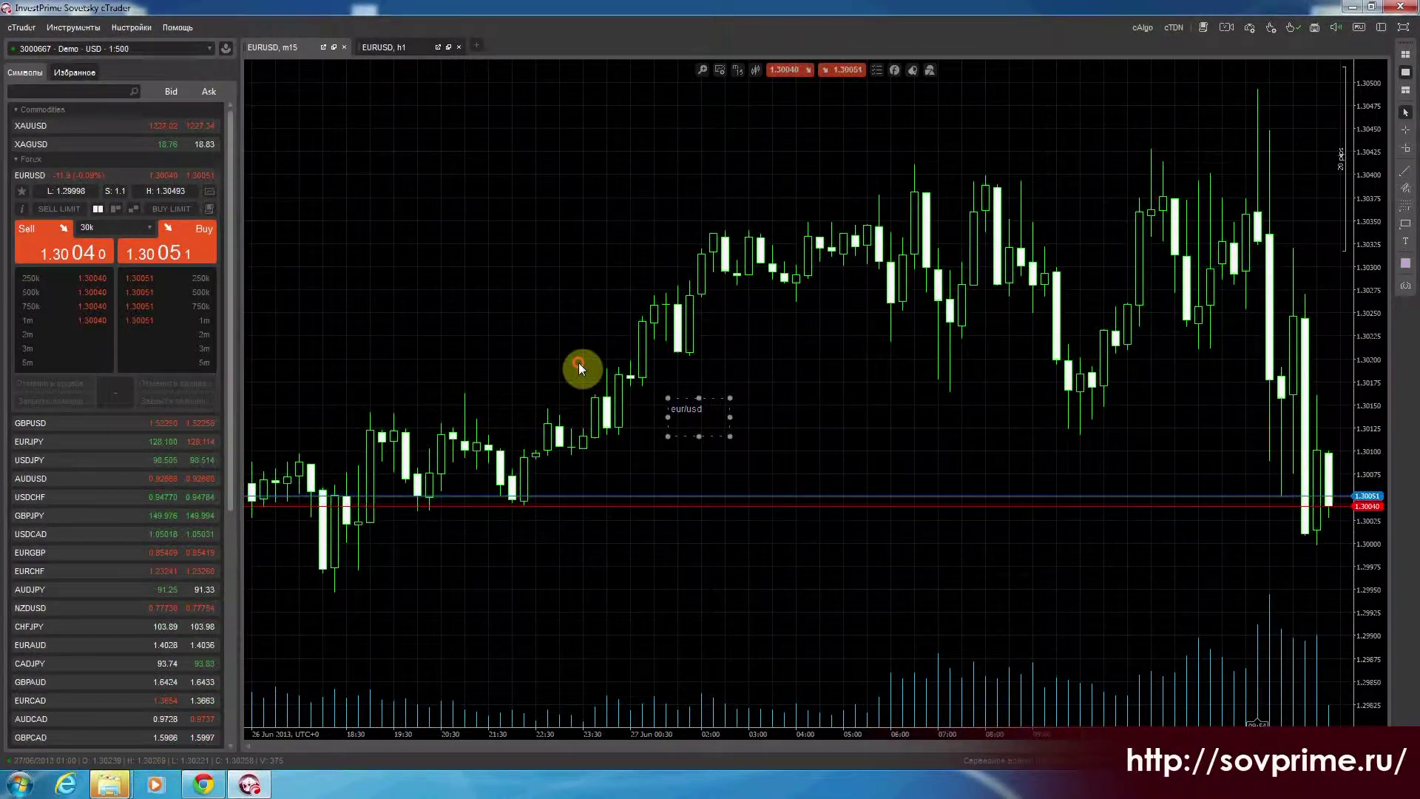
left_click_drag(612, 394, 675, 179)
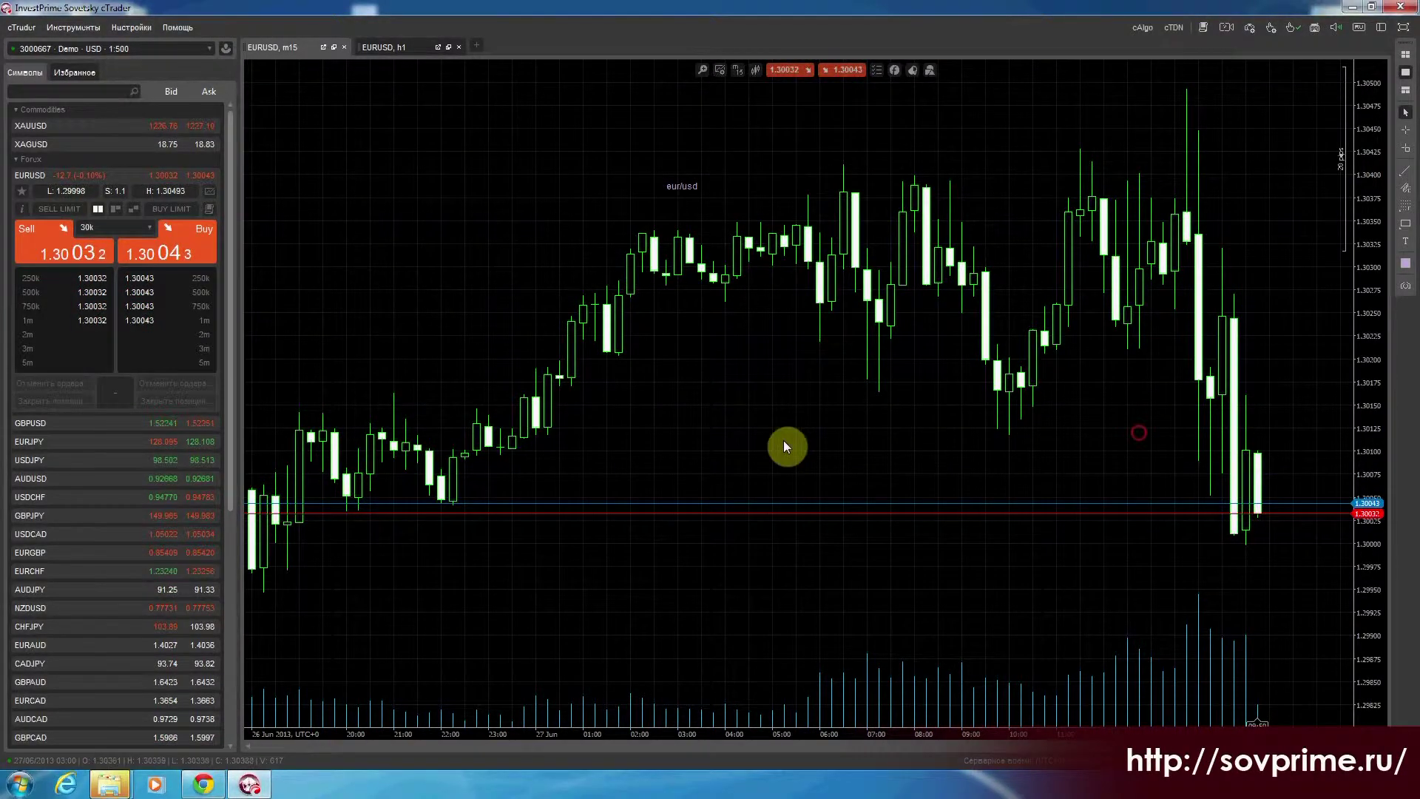
- Take a chartshot of the EURUSD m15 chart with its text label
left_click(1405, 289)
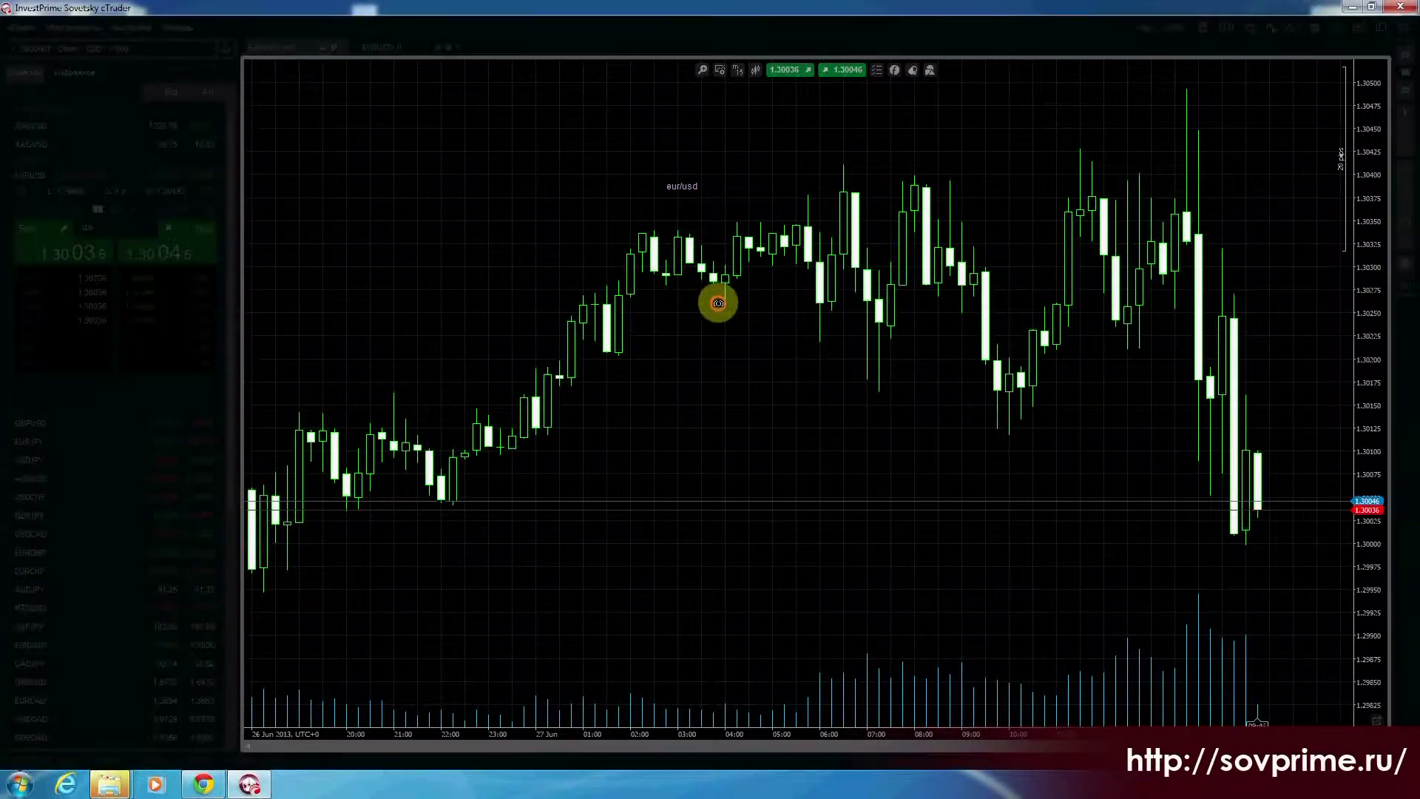
left_click(708, 339)
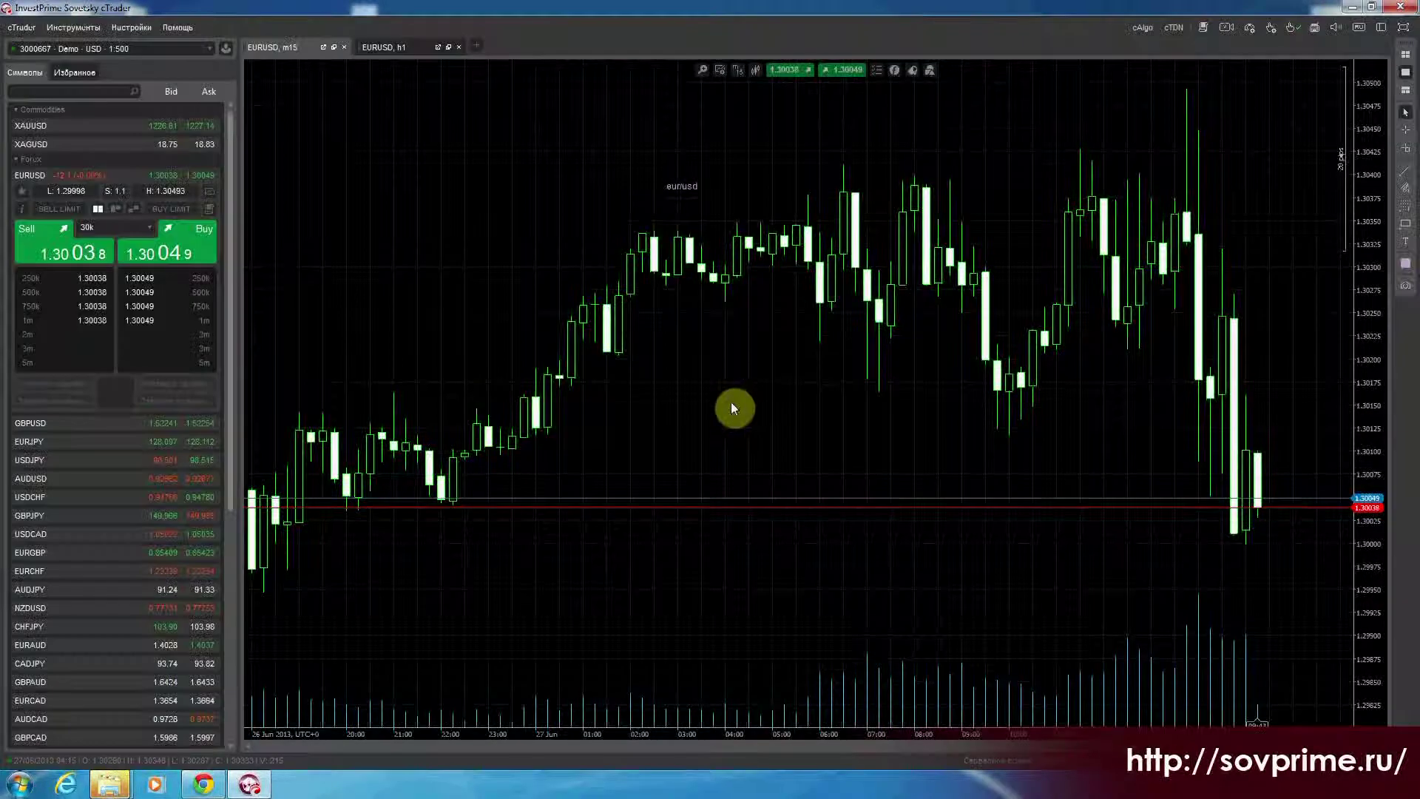
- View the Chartshots folder and the chartshot's web page in the browser, close that page and return to cTrader
left_click(110, 784)
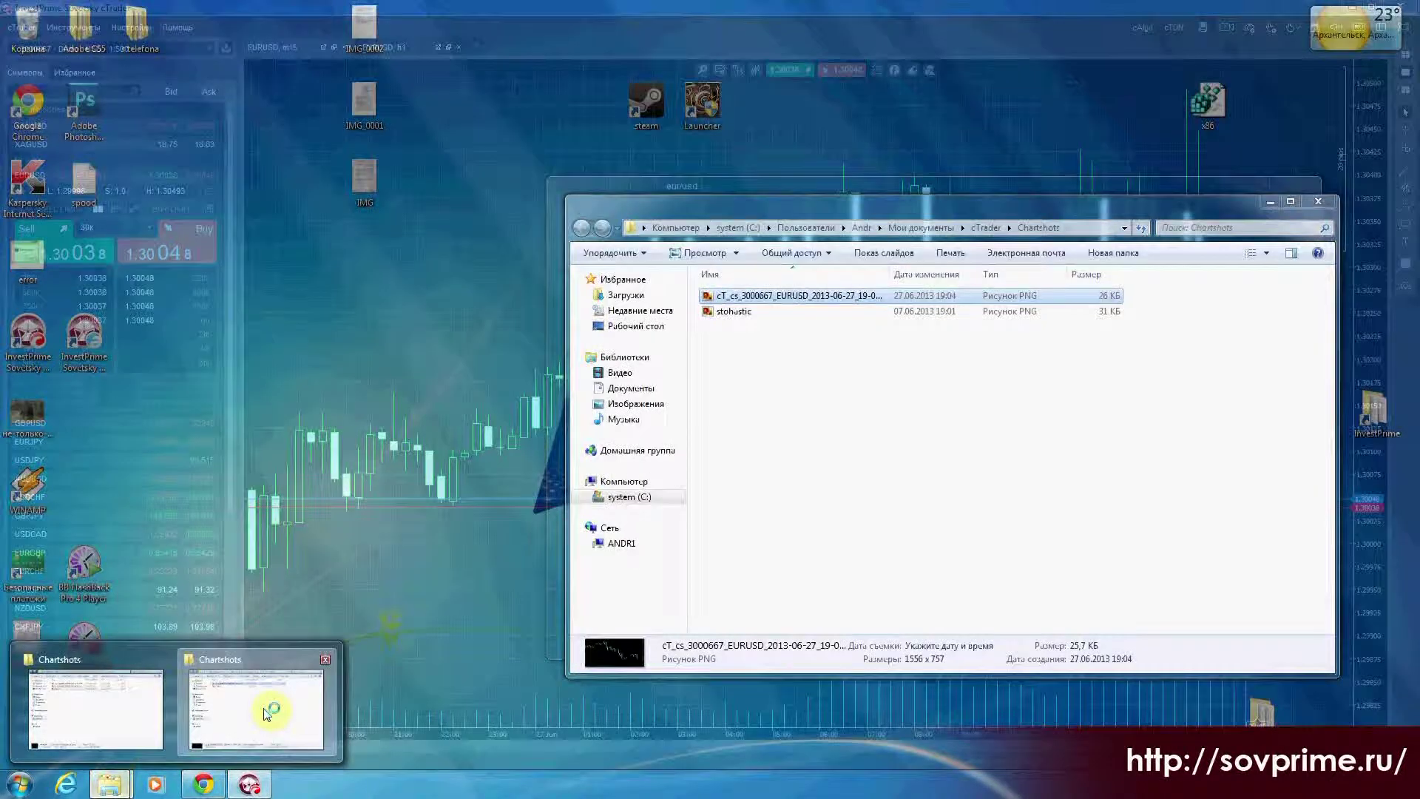
left_click(259, 706)
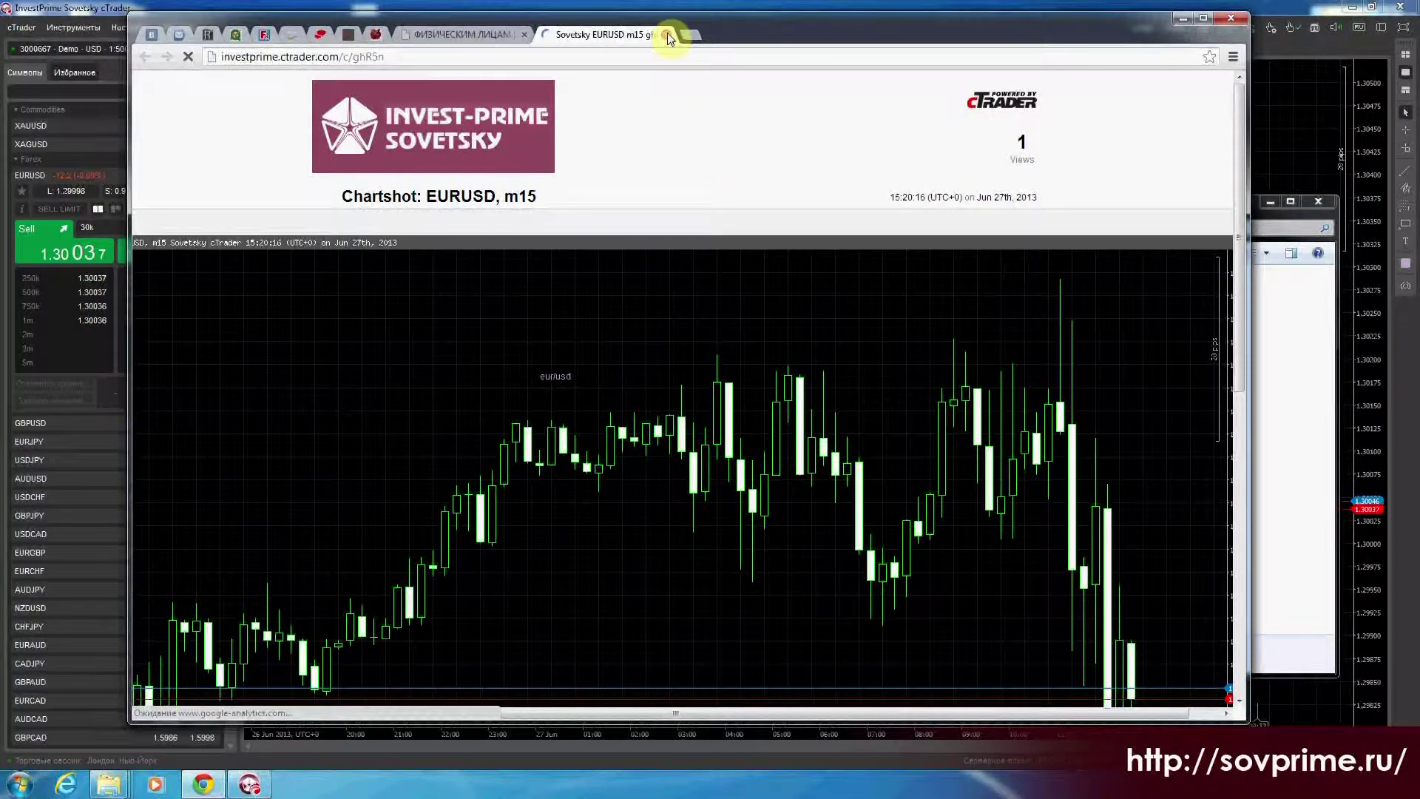
left_click(668, 35)
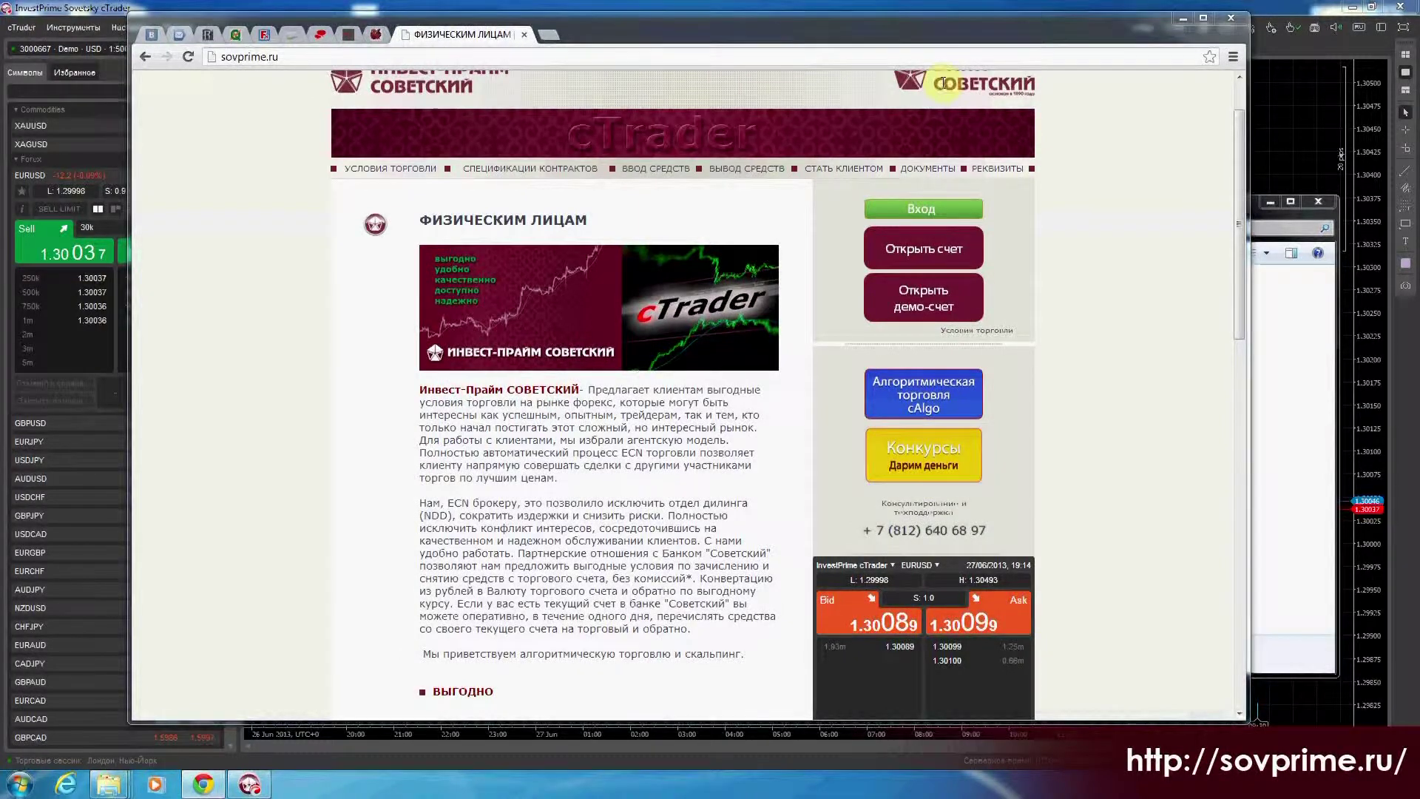
left_click(1324, 161)
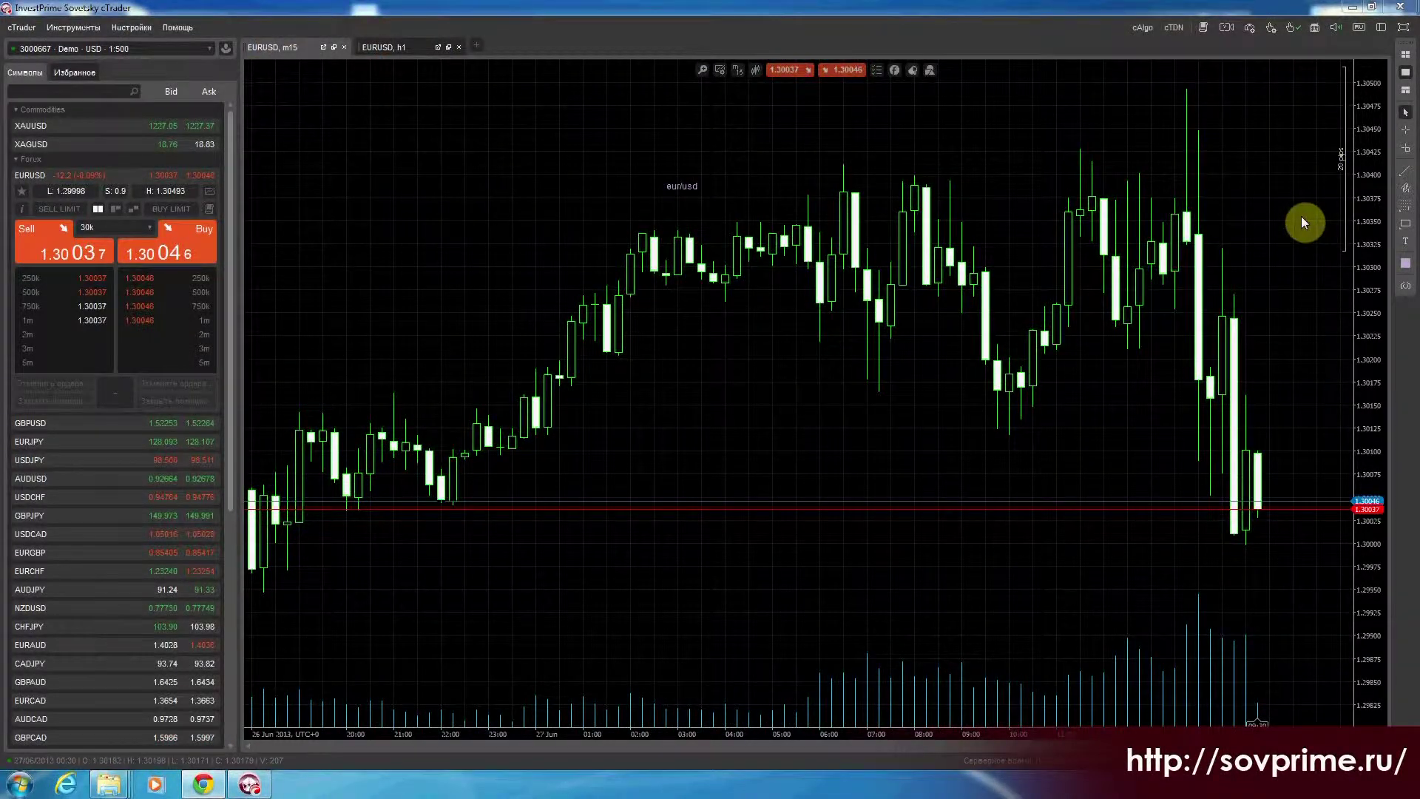